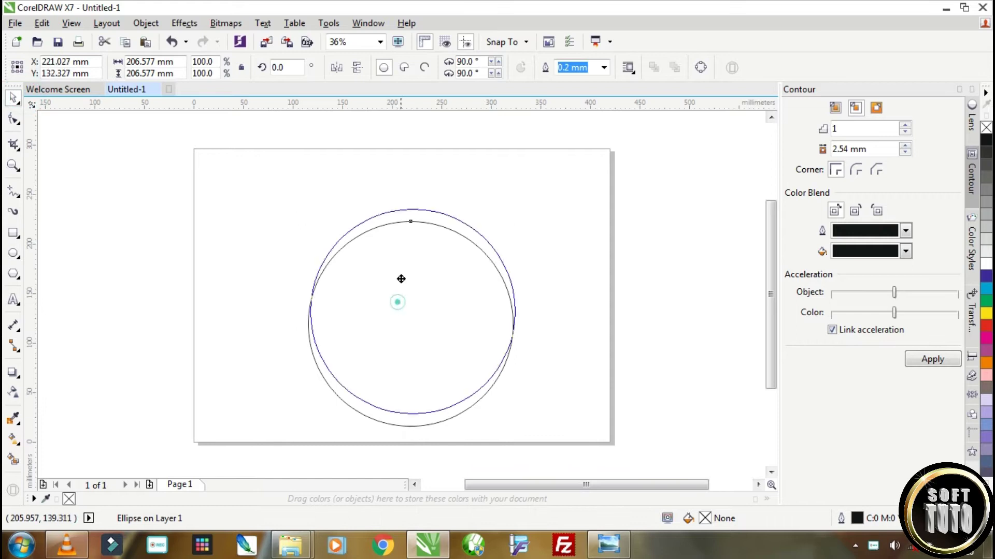
Centre the circle on the page and add an overlapping duplicate enlarged to about 218 mm, offset towards the lower right.
key(p)
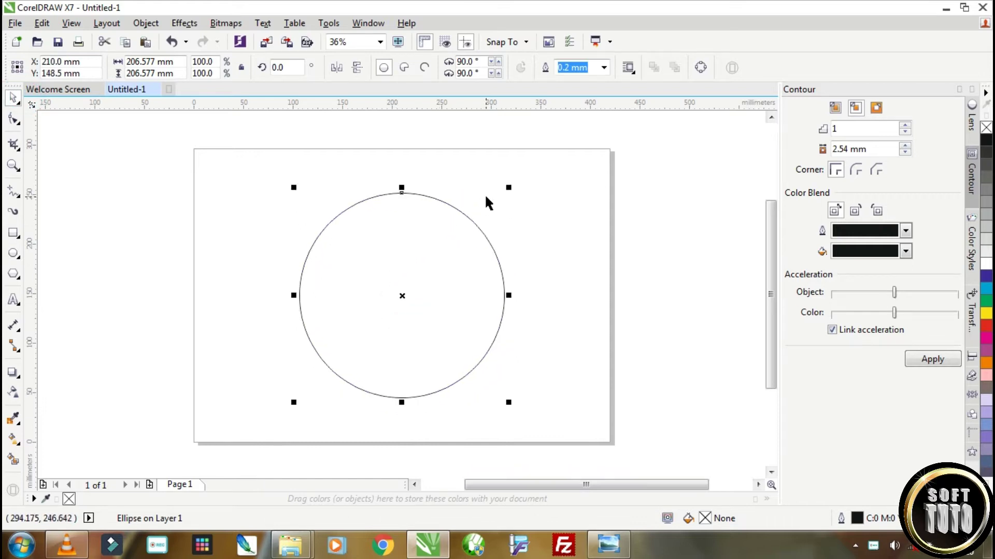
drag(399, 230, 420, 238)
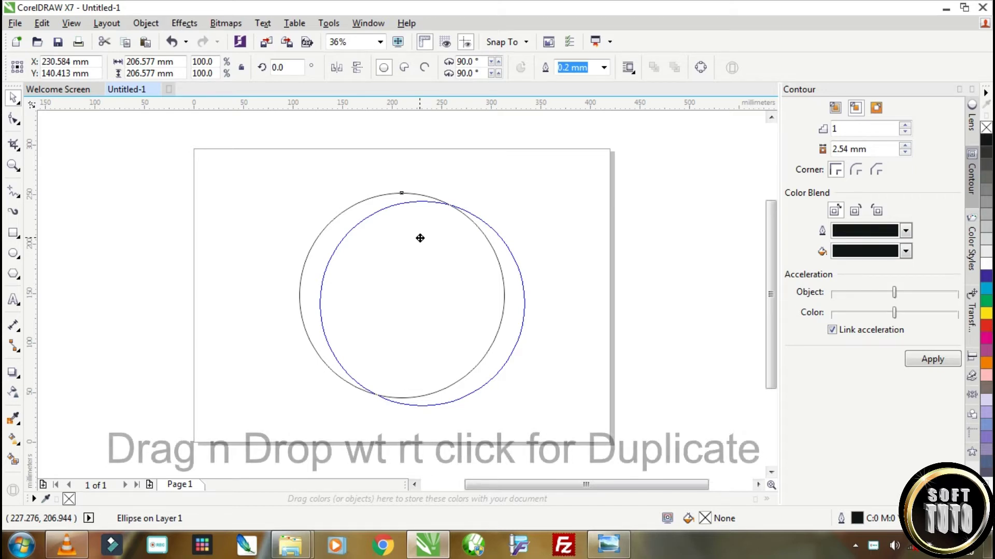
drag(419, 238, 417, 235)
right_click(418, 235)
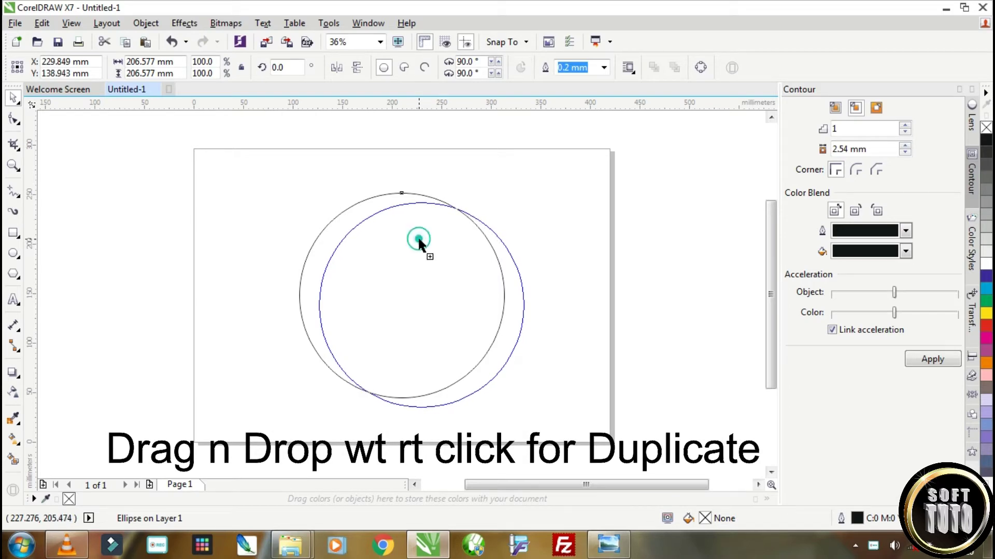
drag(528, 196, 535, 188)
drag(414, 268, 421, 268)
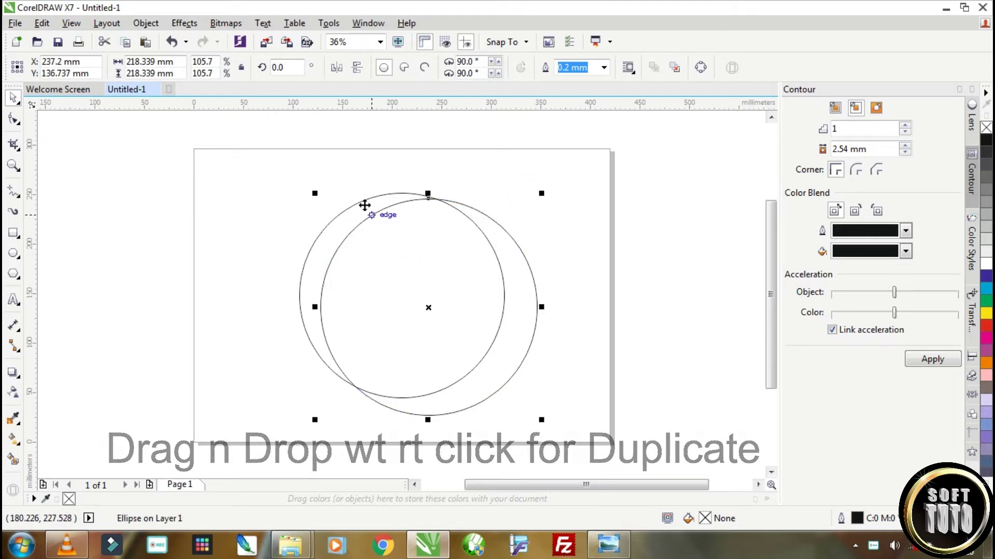
Duplicate the centred circle at about 95% scale and shift the copy right until its edge nearly meets the original's right edge.
click(363, 200)
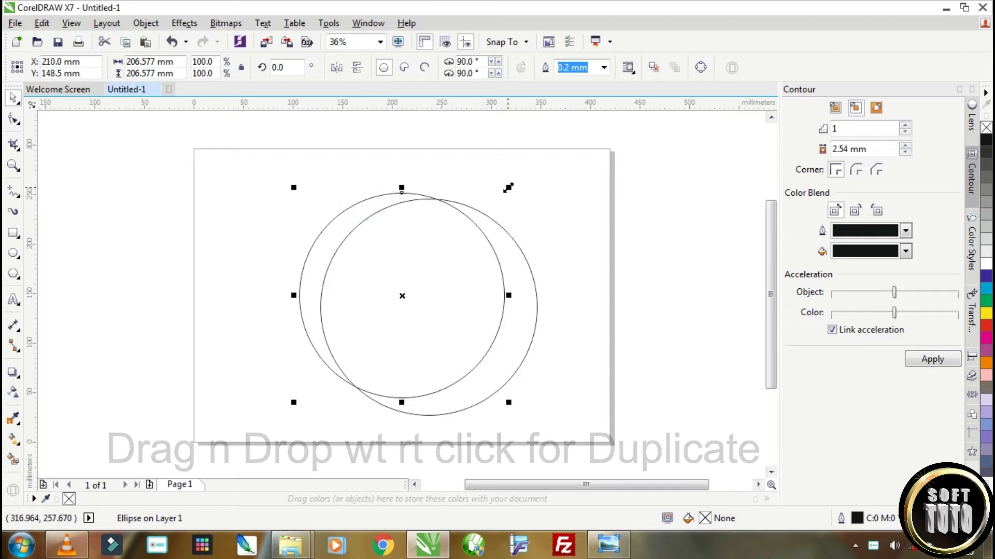
drag(507, 189, 505, 192)
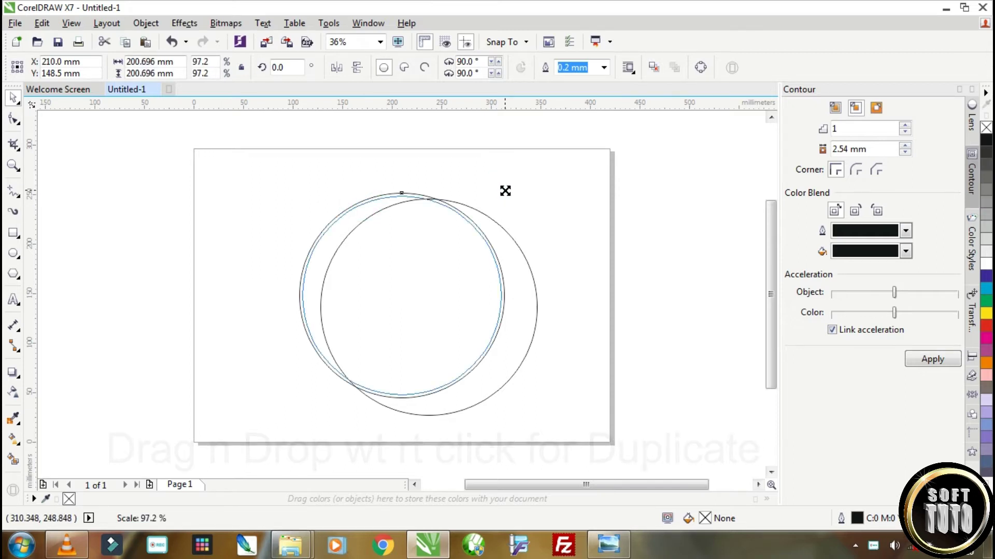
drag(505, 191, 504, 193)
drag(394, 263, 396, 262)
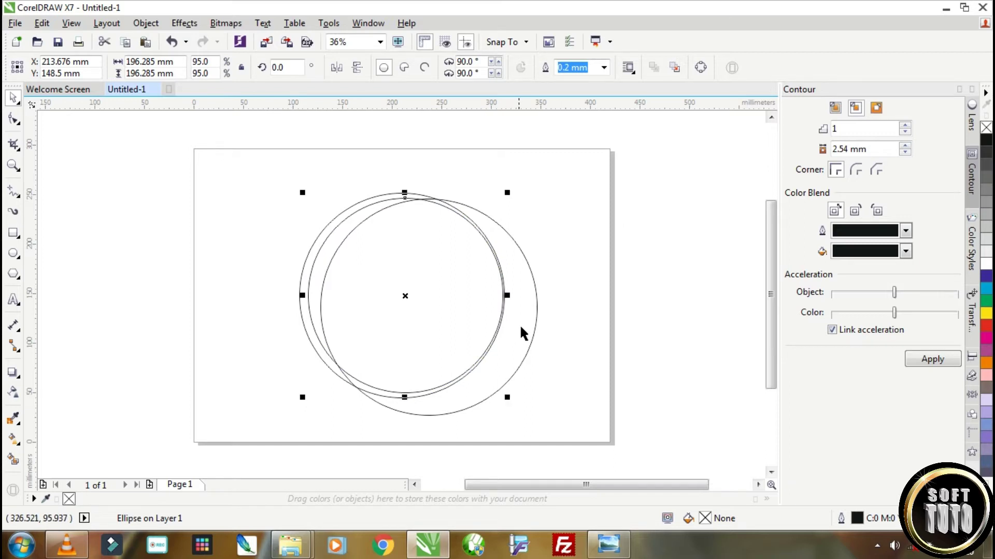
Move the largest circle aside to the right and duplicate the inner circle at about 174 mm, anchored at its lower-right corner.
drag(520, 323, 715, 315)
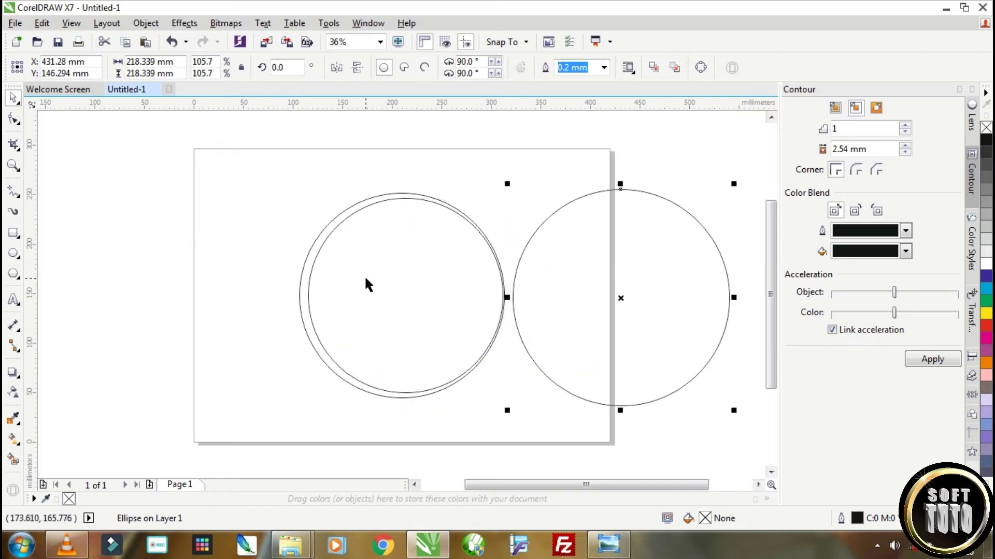
click(364, 275)
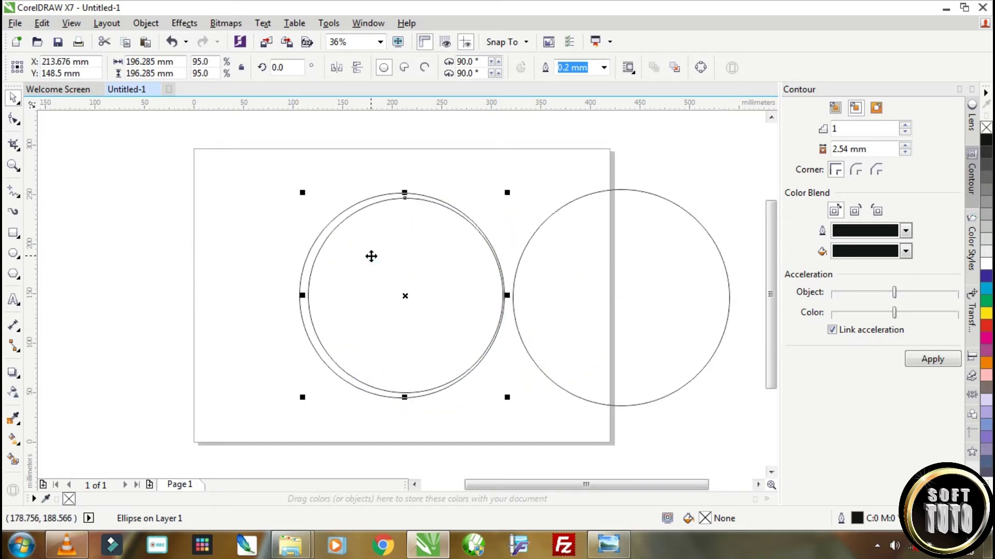
drag(303, 192, 325, 205)
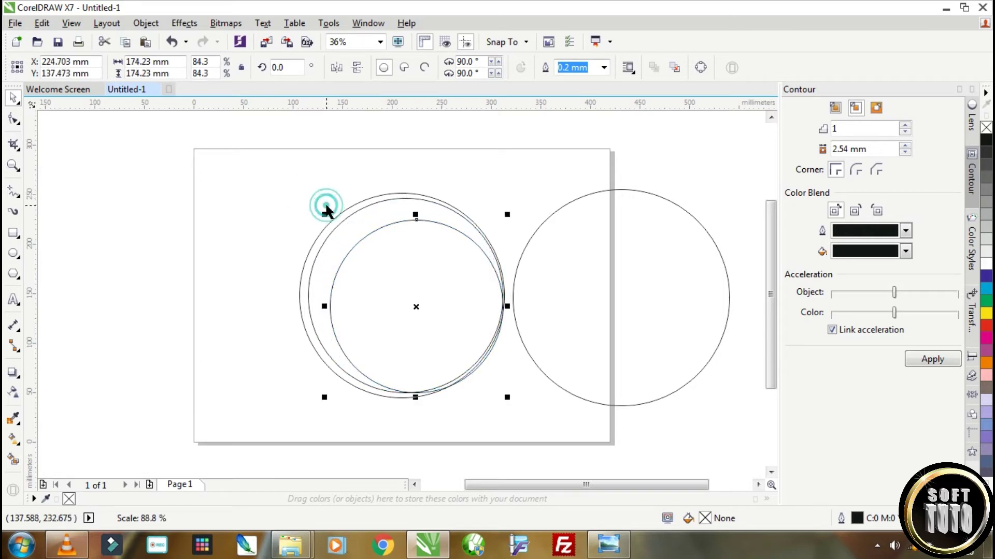
click(355, 205)
drag(355, 205, 338, 226)
click(402, 272)
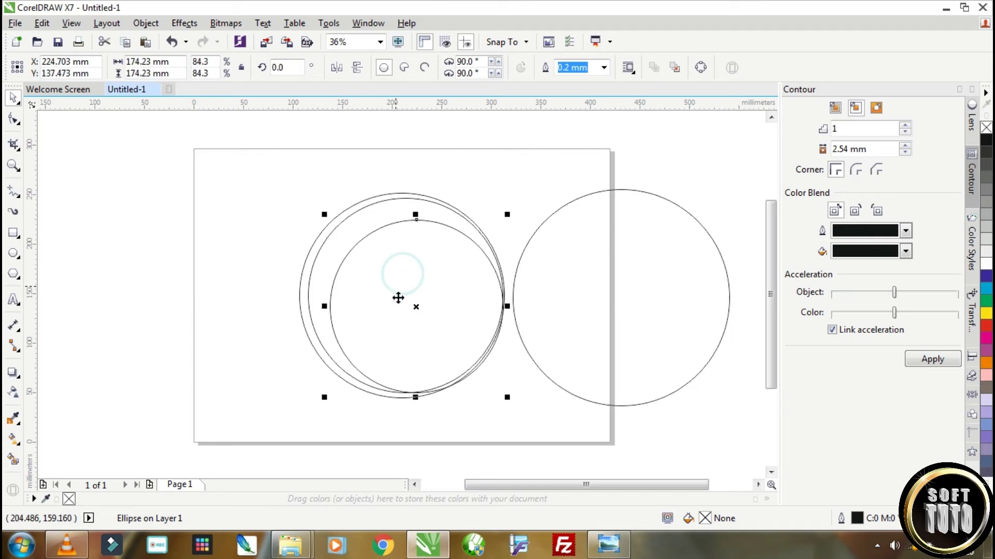
Duplicate the outermost of the nested circles, placing the copy slightly right and down at about X 230, Y 143 mm.
click(328, 226)
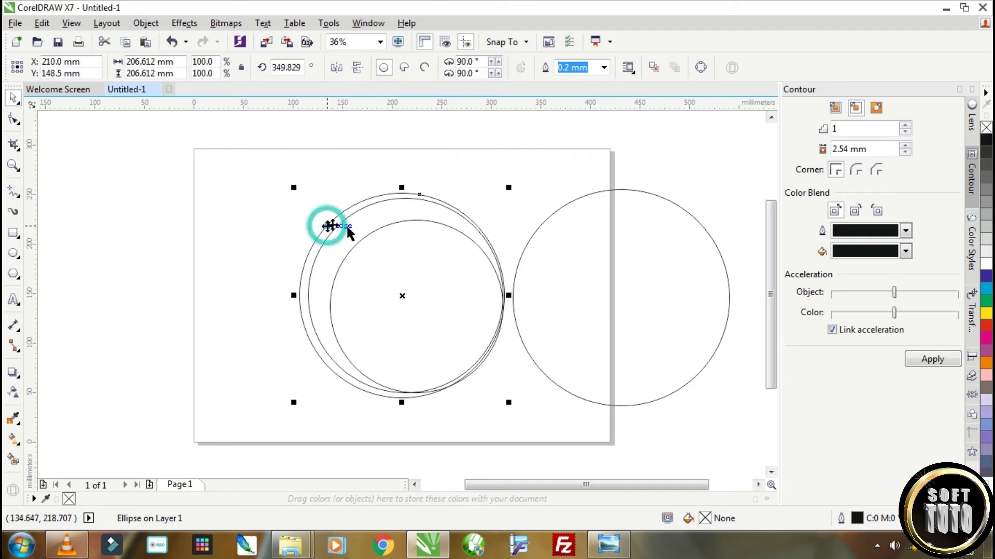
drag(401, 296, 427, 316)
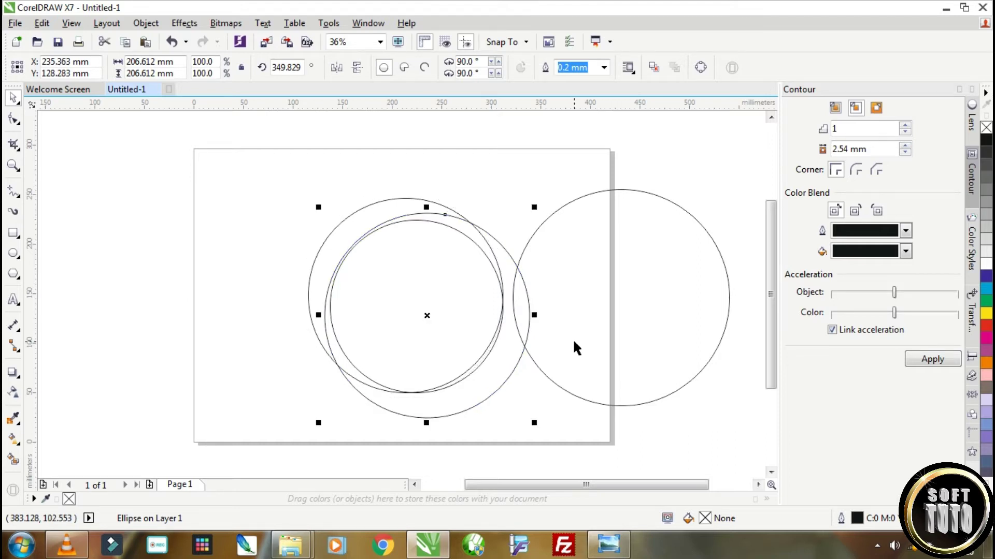
key(ctrl+z)
drag(403, 297, 421, 298)
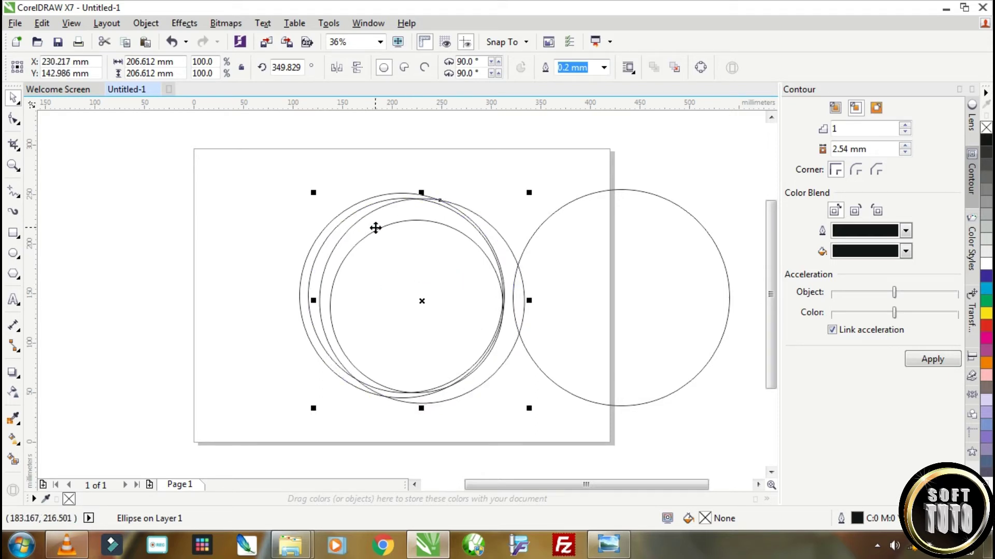
scroll(365, 225, up, 2)
scroll(427, 226, down, 2)
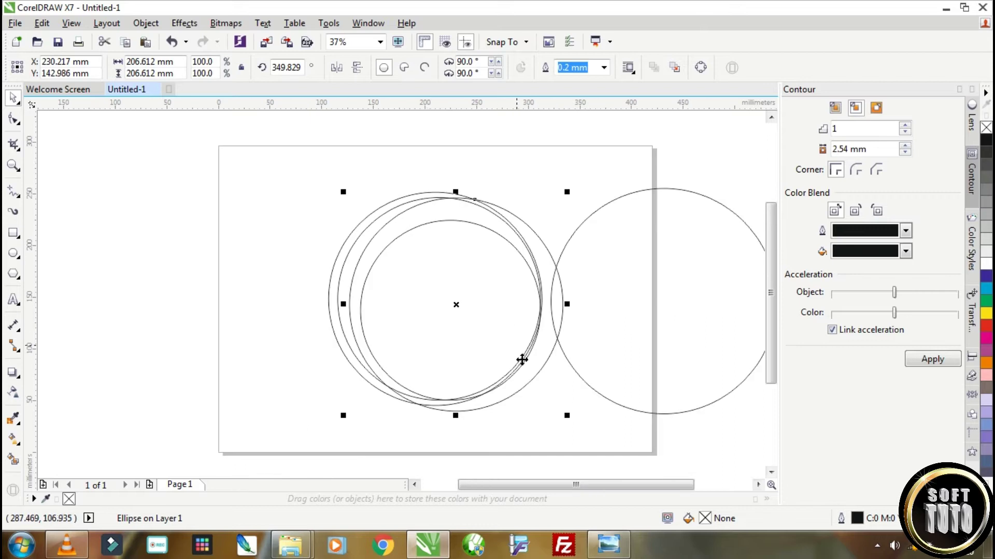
Enlarge the new duplicate to about 209.3 mm and reposition it at about X 221, Y 134.5 mm.
mouse_move(540, 356)
mouse_down()
mouse_move(528, 367)
mouse_move(546, 369)
mouse_up()
scroll(539, 363, up, 2)
scroll(546, 370, down, 2)
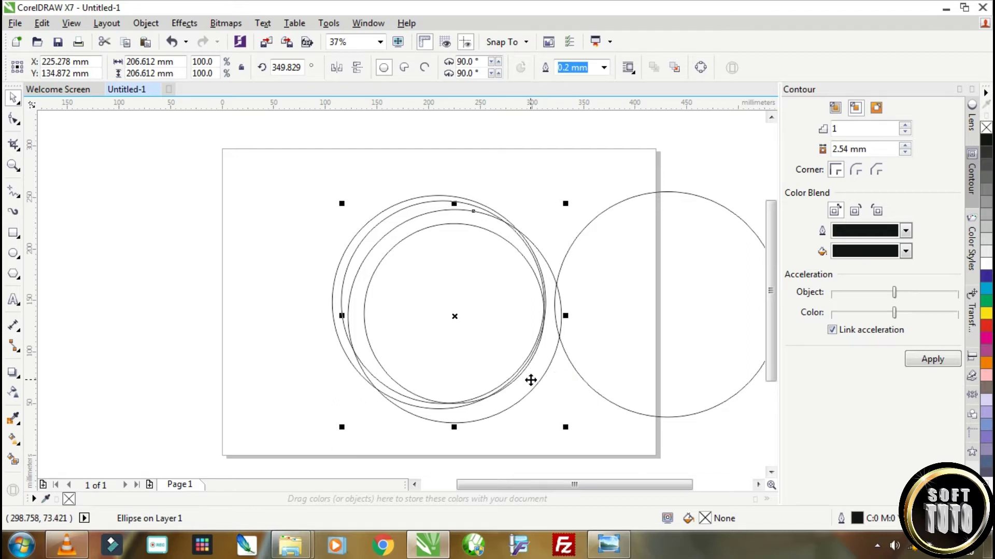
drag(531, 380, 543, 370)
drag(567, 205, 571, 187)
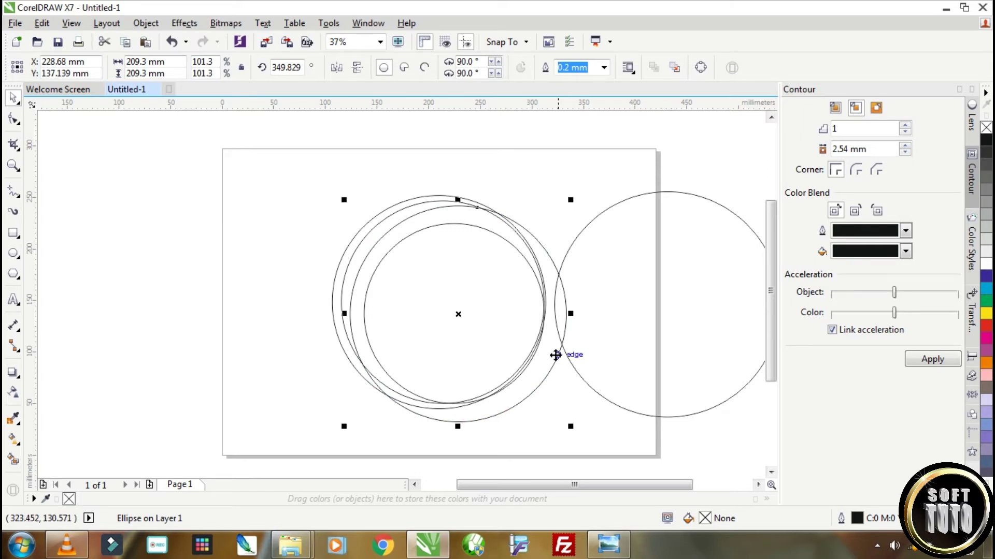
drag(547, 364, 543, 371)
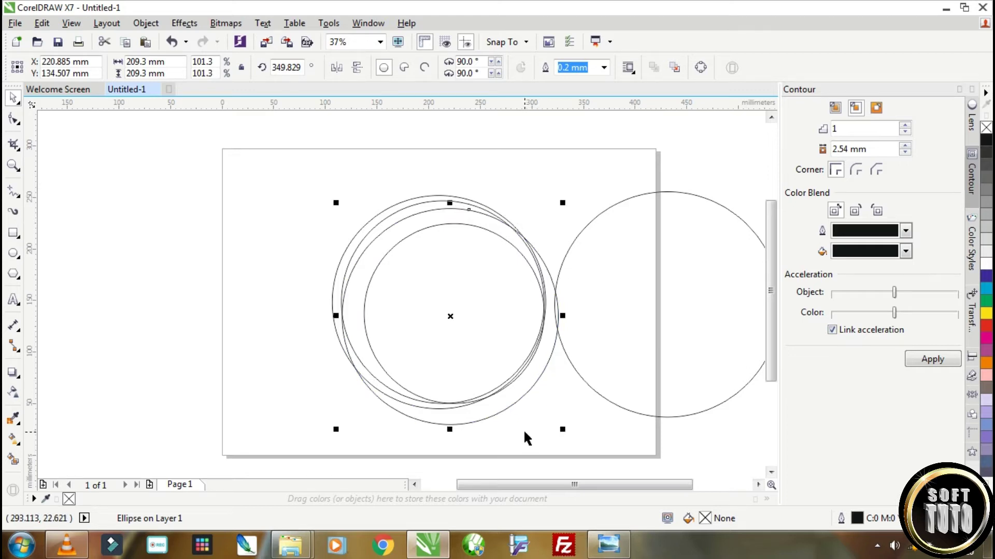
Smart-fill the outer crescent at the circles' lower right with light gray (#B3B3B3).
click(14, 460)
click(151, 67)
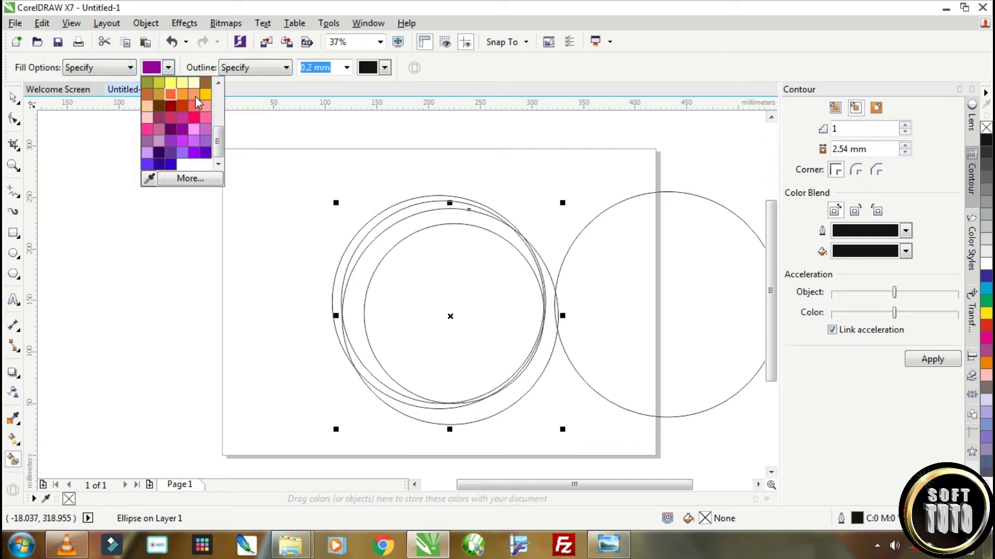
drag(219, 144, 227, 86)
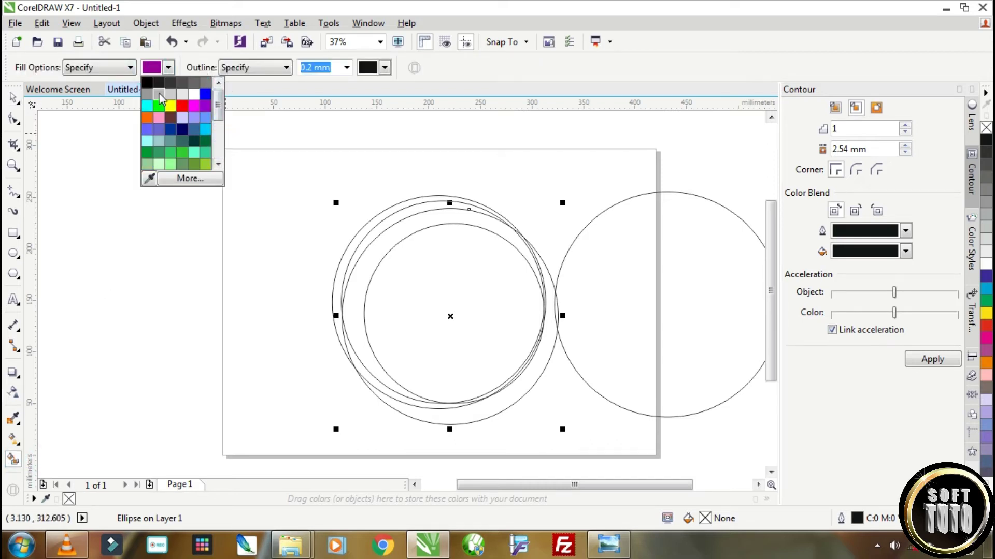
click(160, 95)
click(491, 407)
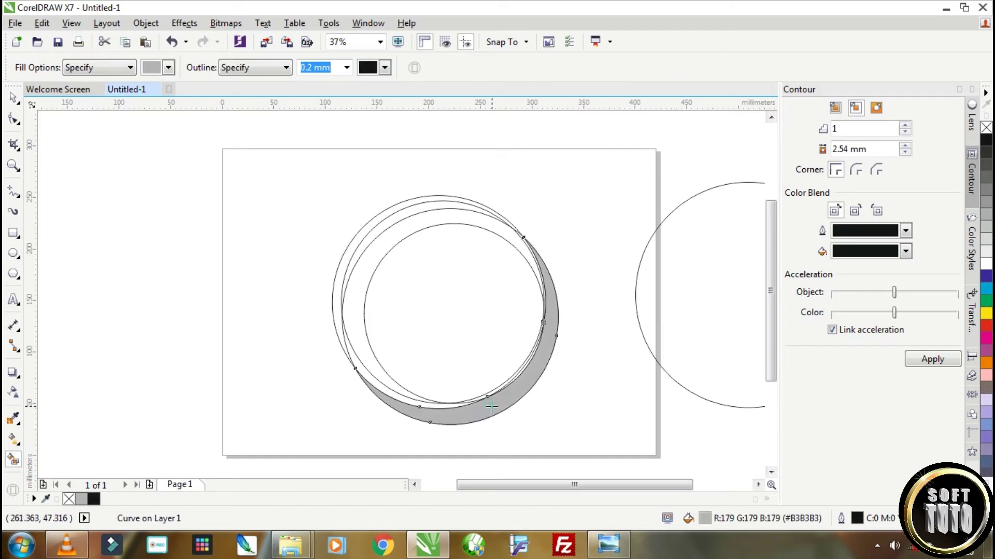
Select the offset 209.3 mm circle underneath the gray crescent, pull it clear and delete it.
click(12, 98)
click(527, 195)
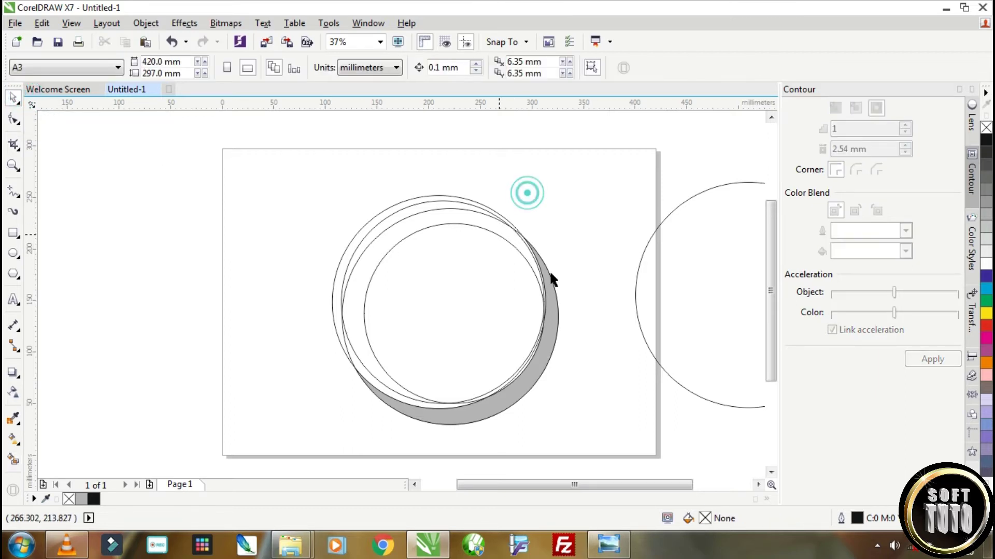
alt+click(477, 420)
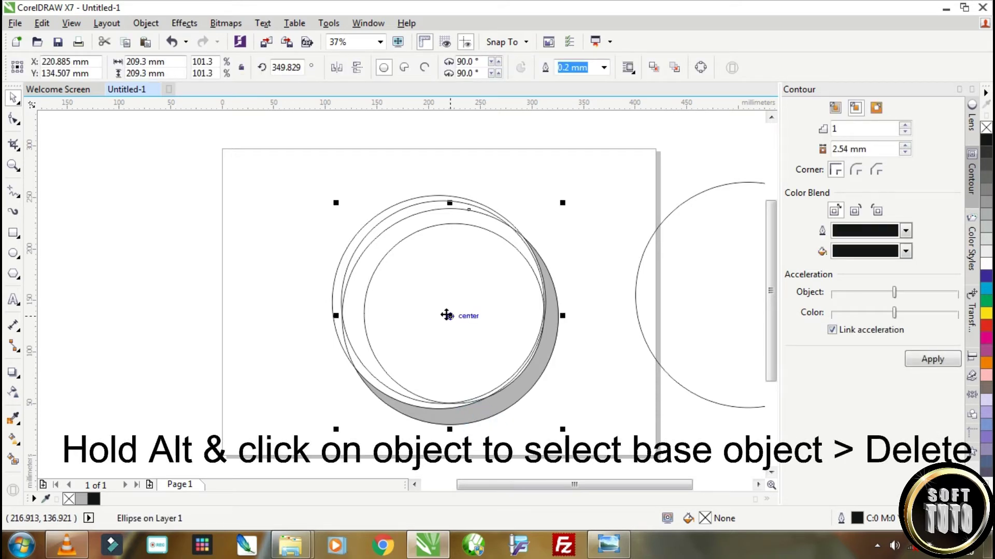
drag(447, 315, 234, 323)
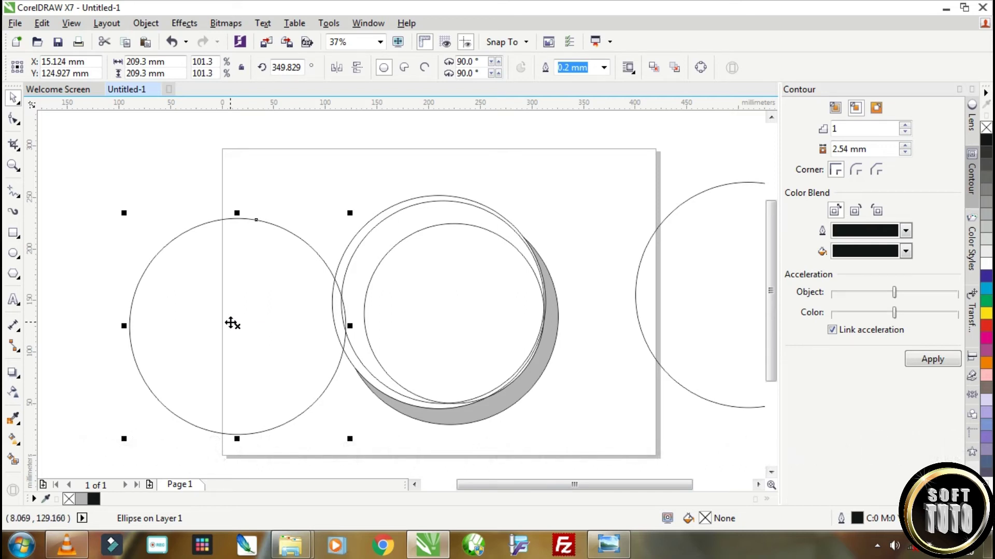
key(Delete)
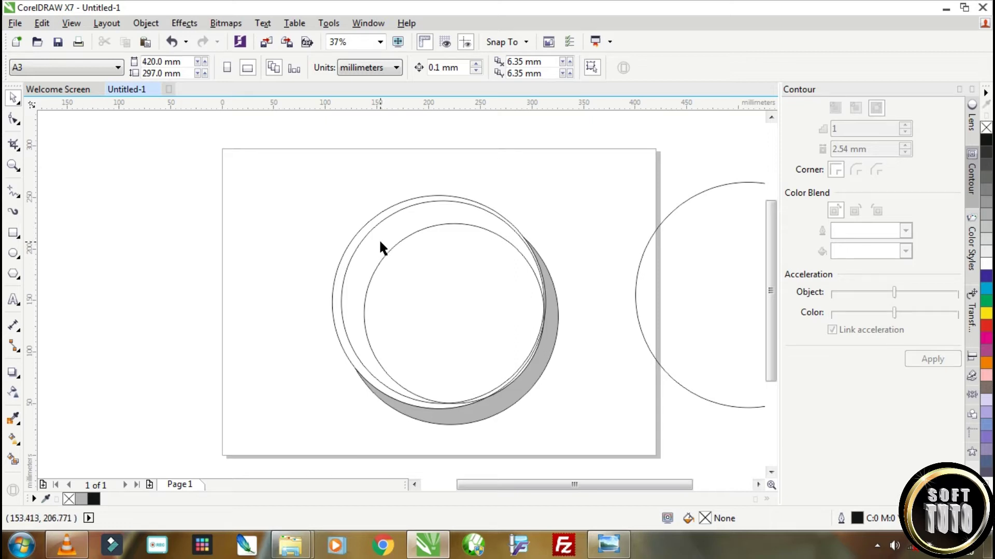
Smart-fill the crescent between the 196 mm circle and the innermost circle with the same light gray.
click(379, 242)
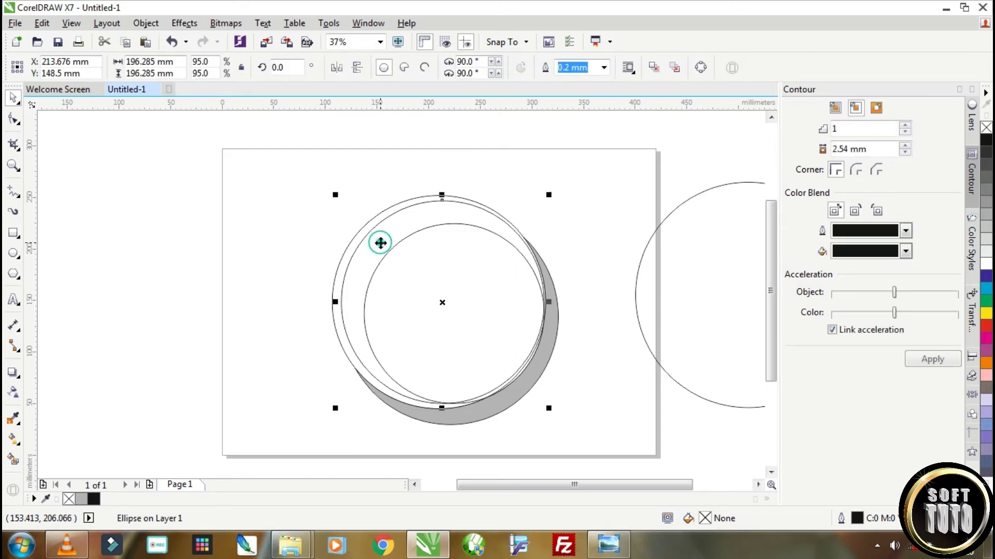
click(14, 460)
click(390, 231)
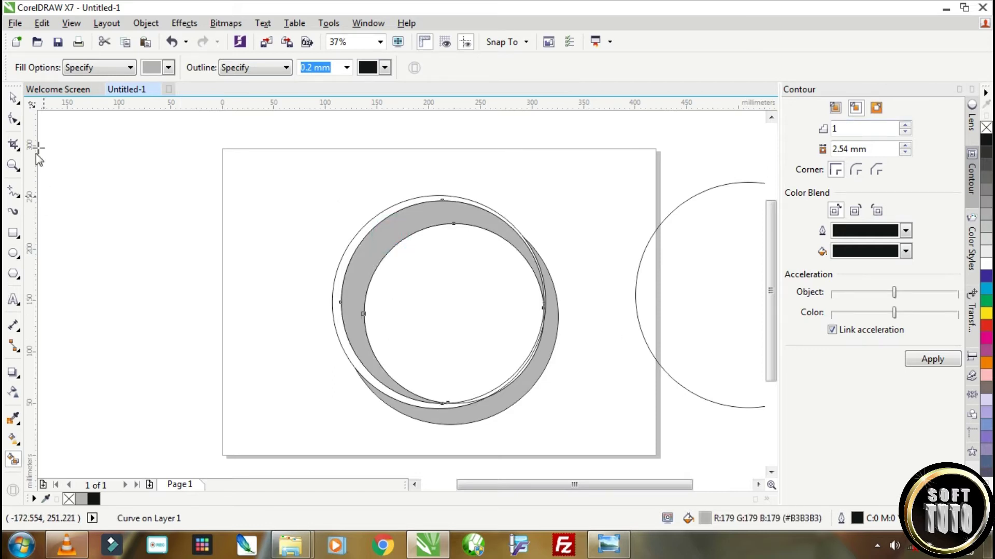
click(12, 99)
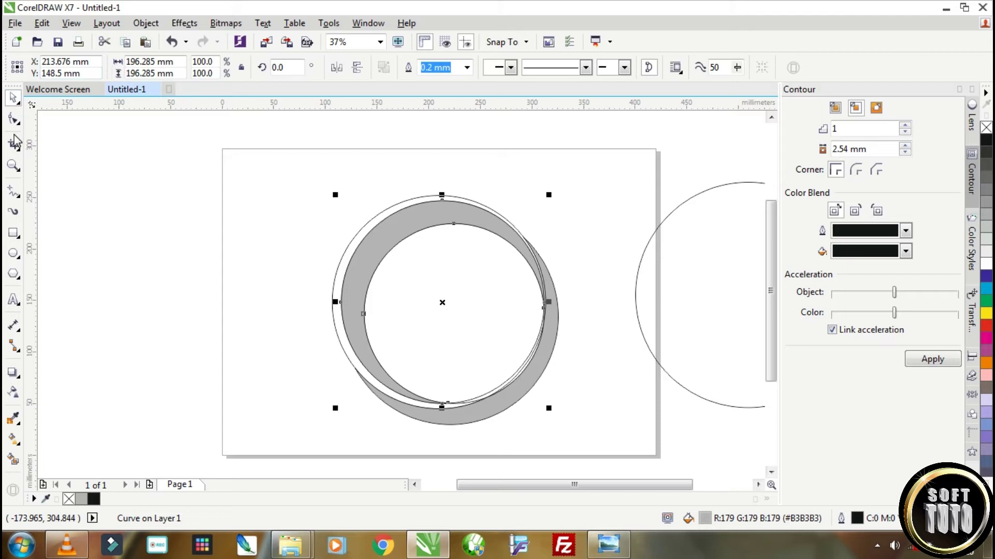
click(12, 443)
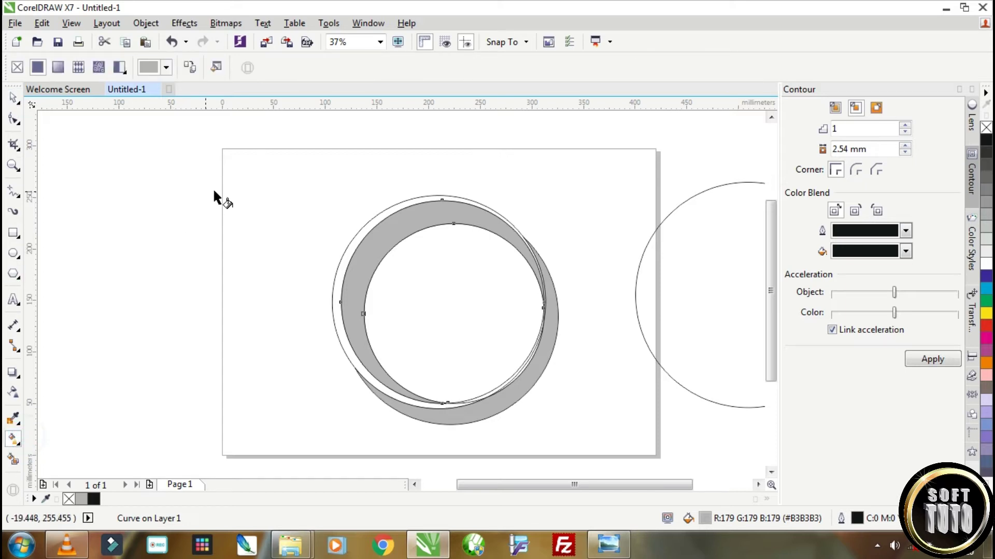
click(362, 227)
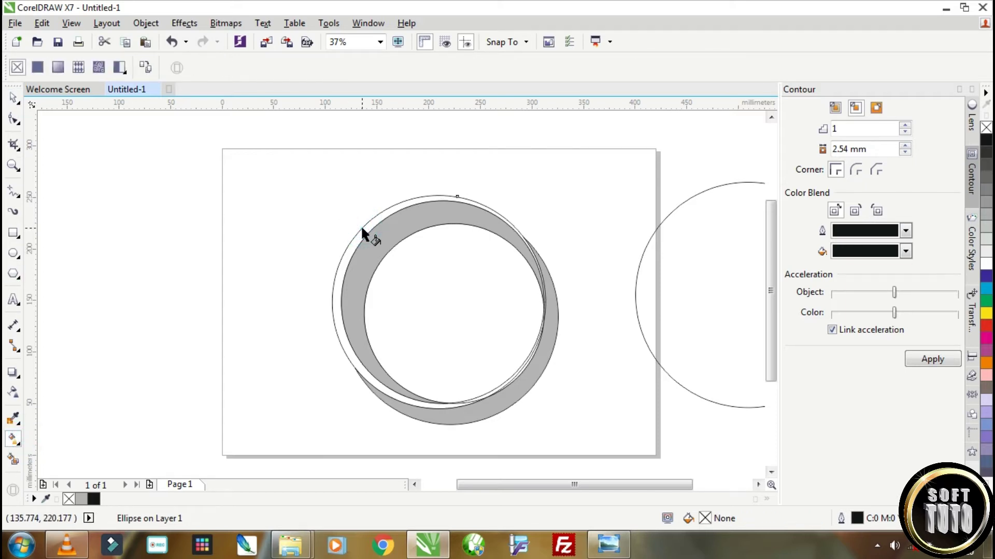
click(11, 99)
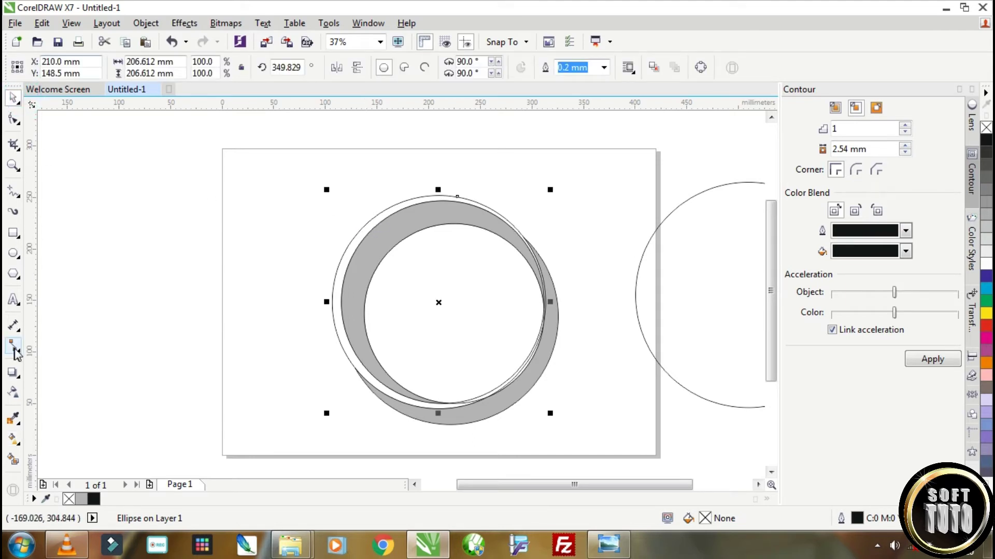
Smart-fill the thin crescent between the outermost circle and the inner gray crescent with dark gray (#4D4D4D).
click(13, 458)
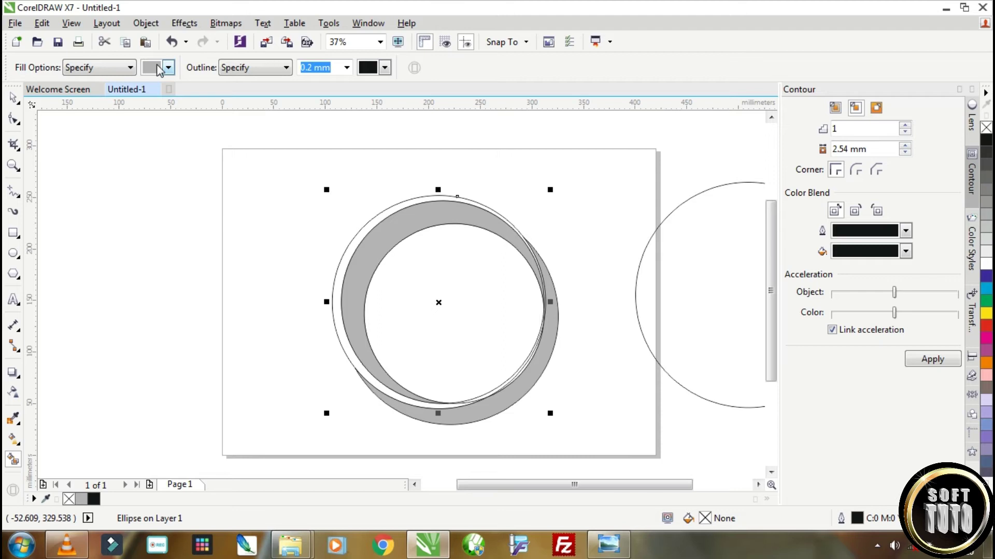
click(157, 68)
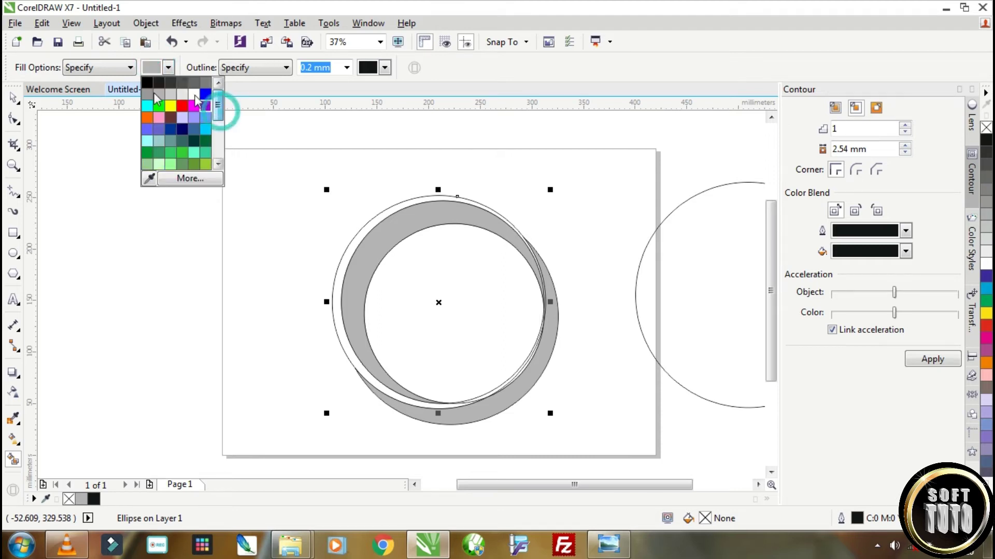
click(183, 83)
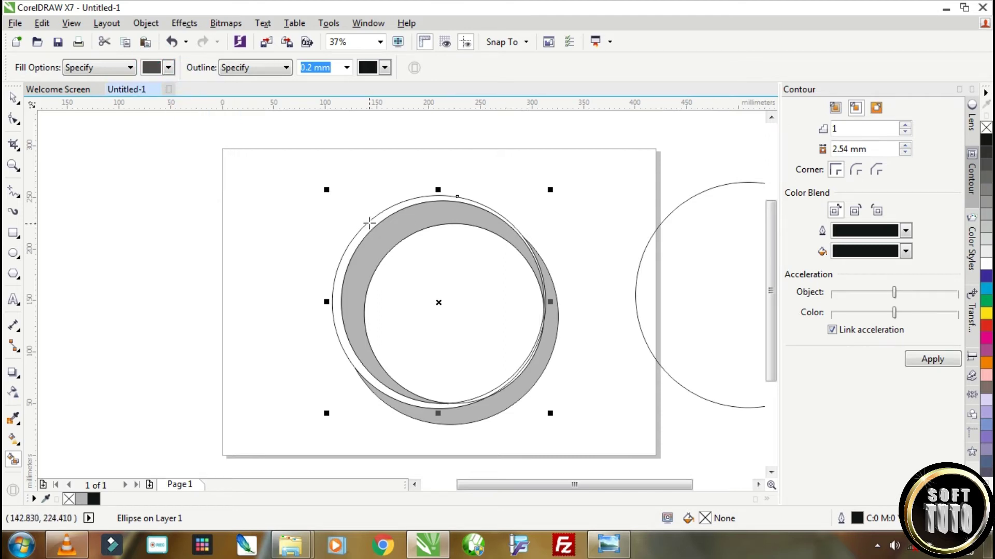
click(369, 223)
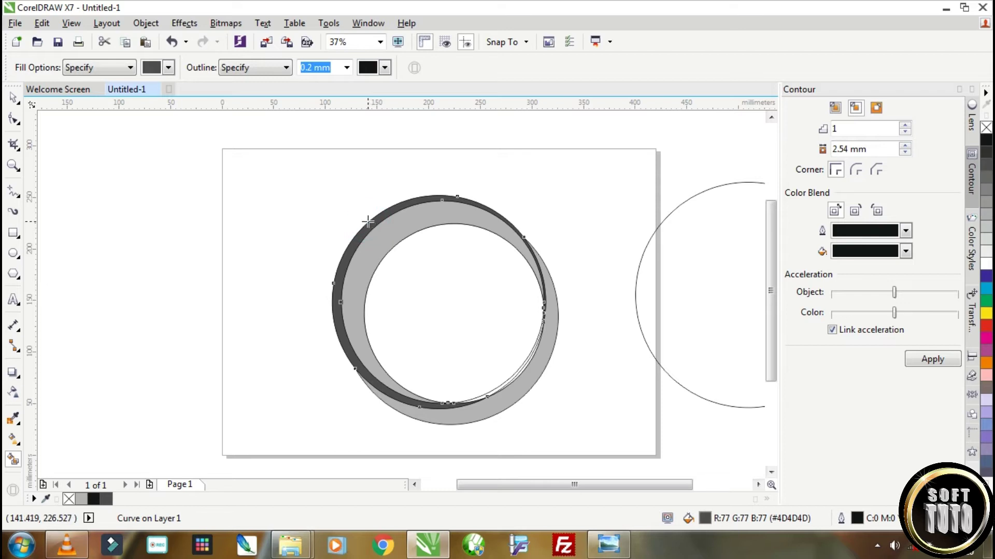
Smart-fill the thin gap between the innermost circle and the dark crescent at the ring's lower right with dark gray (#4D4D4D).
scroll(542, 379, up, 3)
scroll(430, 383, down, 1)
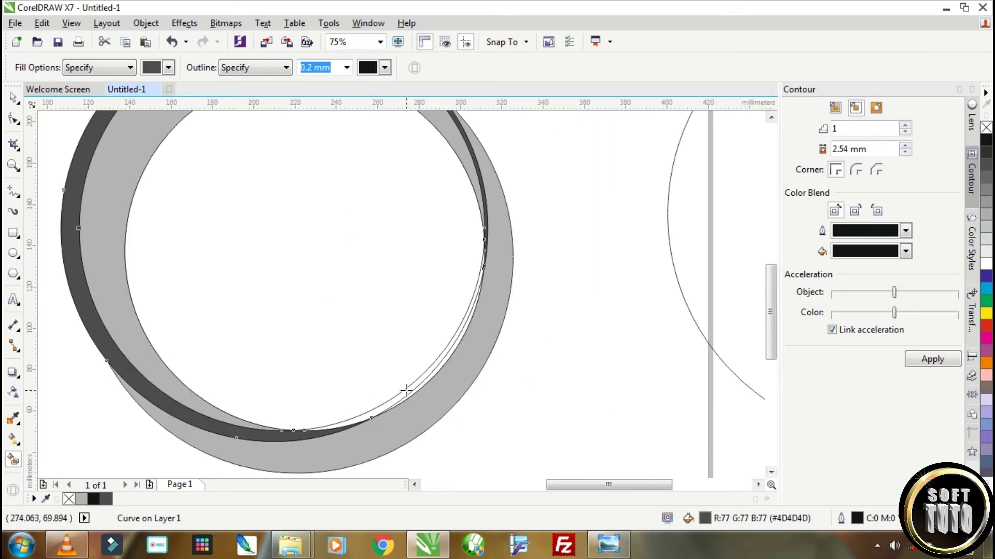
drag(409, 392, 423, 384)
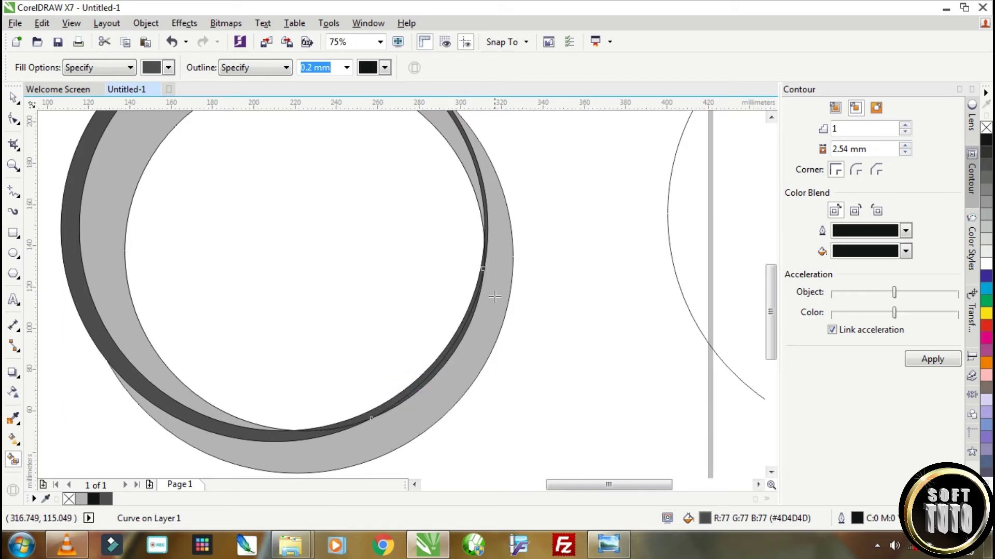
scroll(495, 296, down, 1)
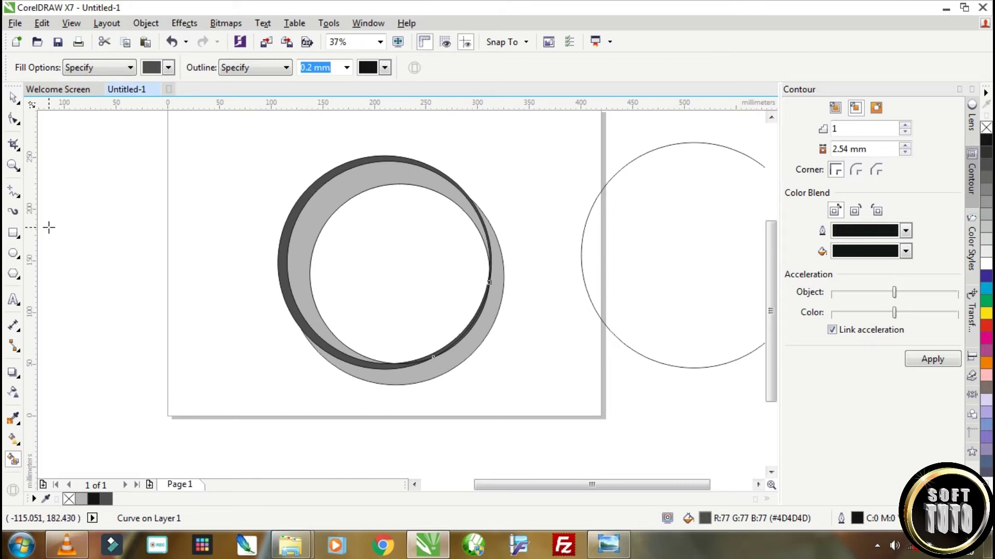
click(13, 97)
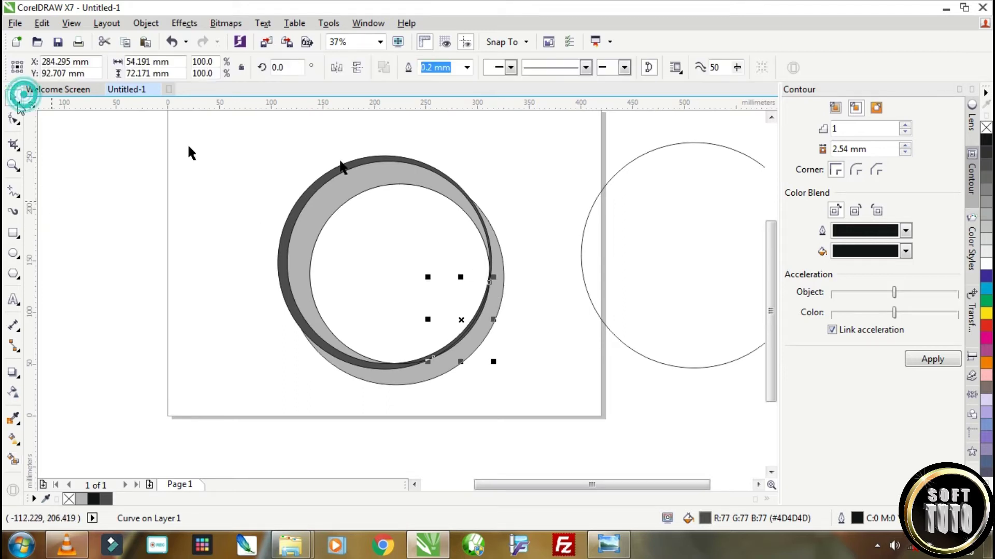
click(526, 176)
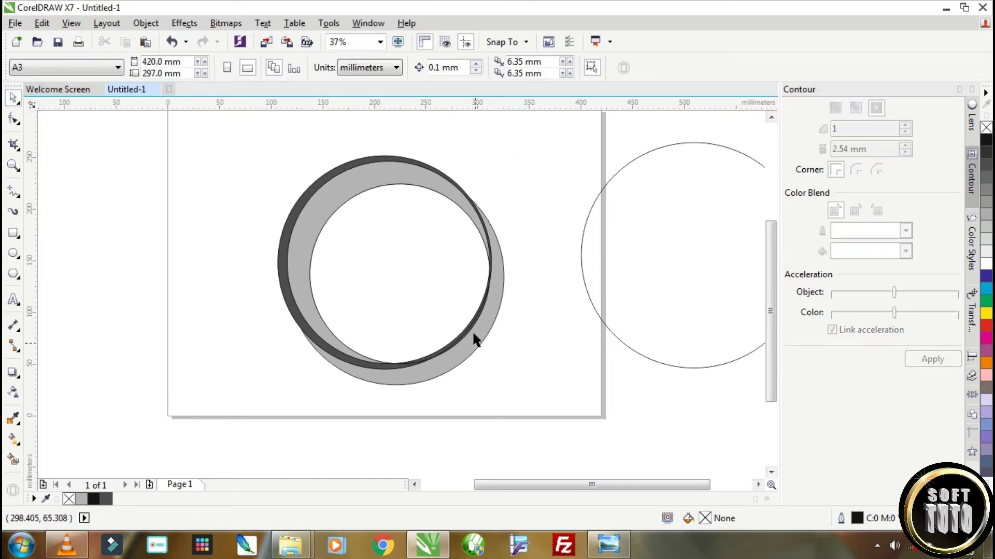
Pull the three unfilled construction circles out from under the ring and place them beside the page's left edge.
click(338, 197)
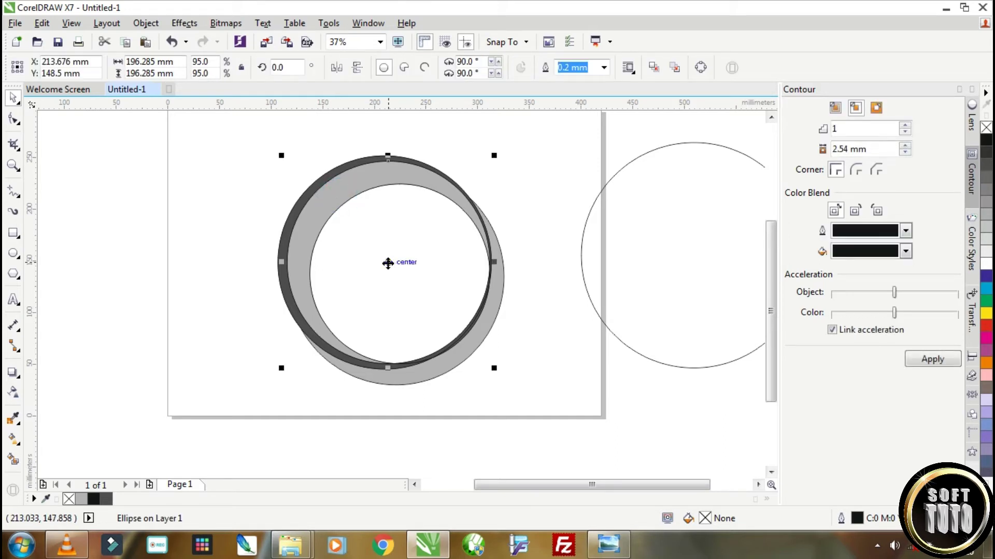
drag(388, 263, 133, 297)
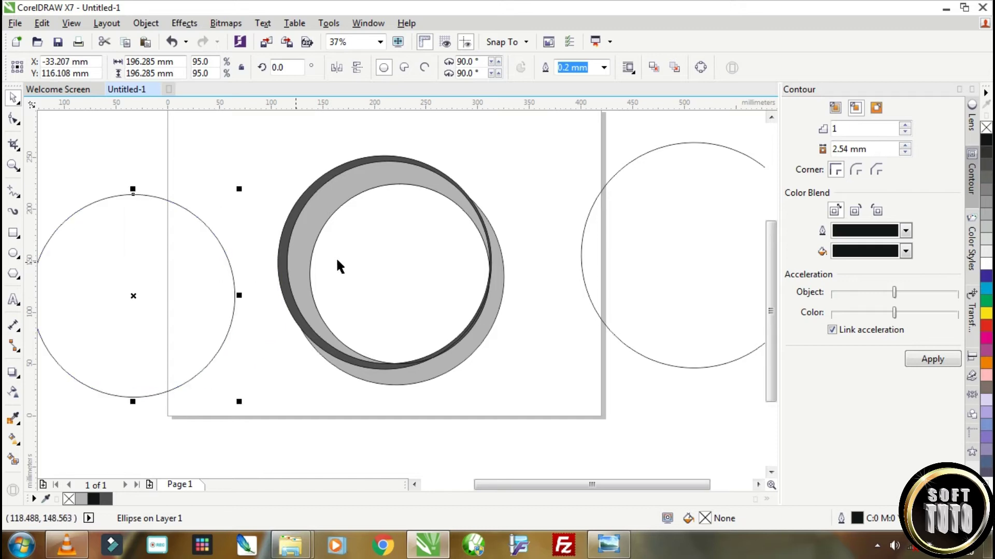
click(331, 180)
drag(382, 262, 130, 314)
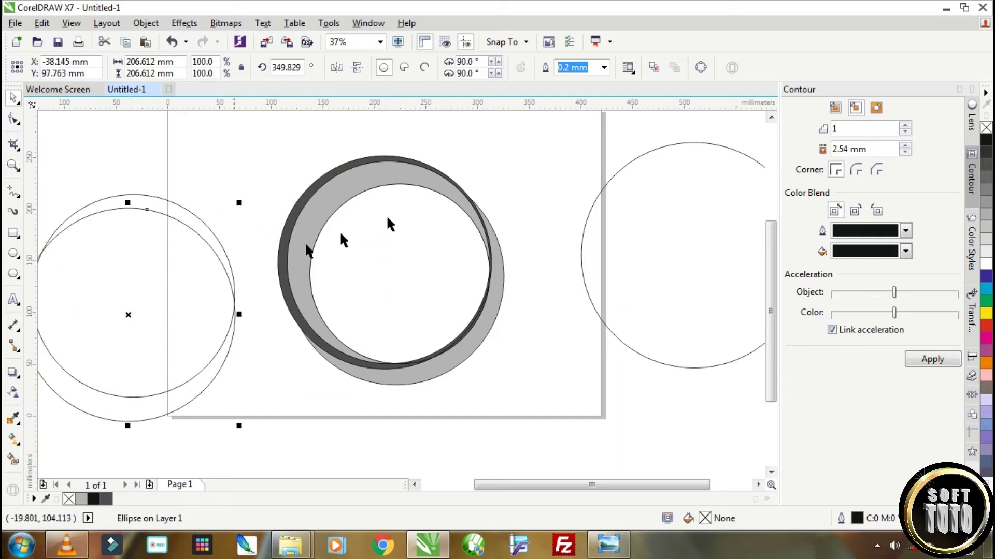
click(402, 248)
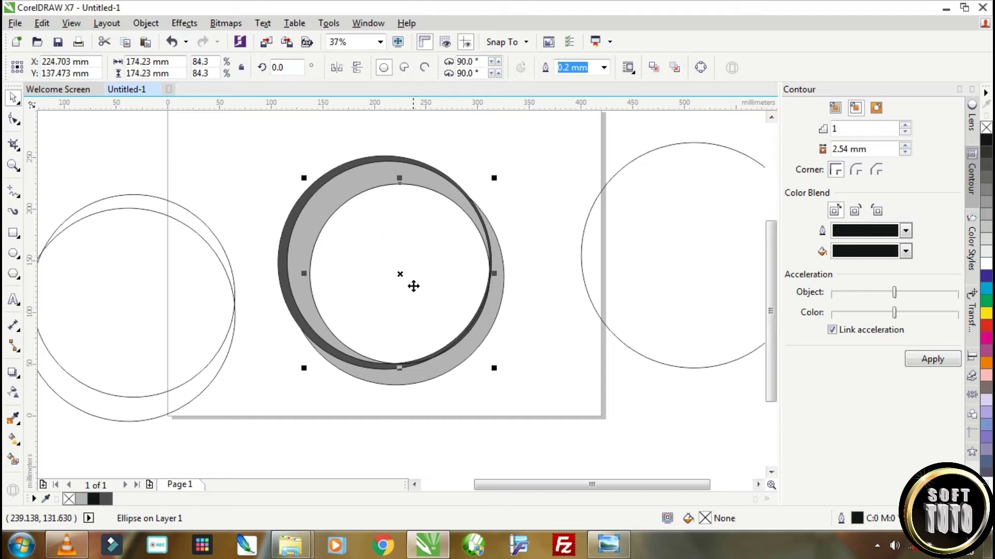
drag(398, 276, 114, 342)
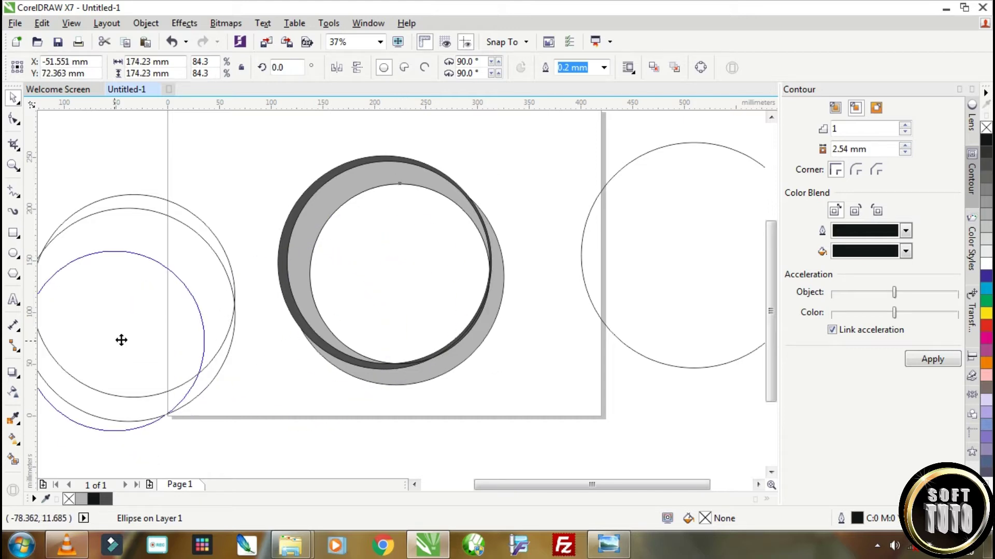
Inspect the ring's filled crescents up close along the upper left and lower right edges.
scroll(333, 303, down, 2)
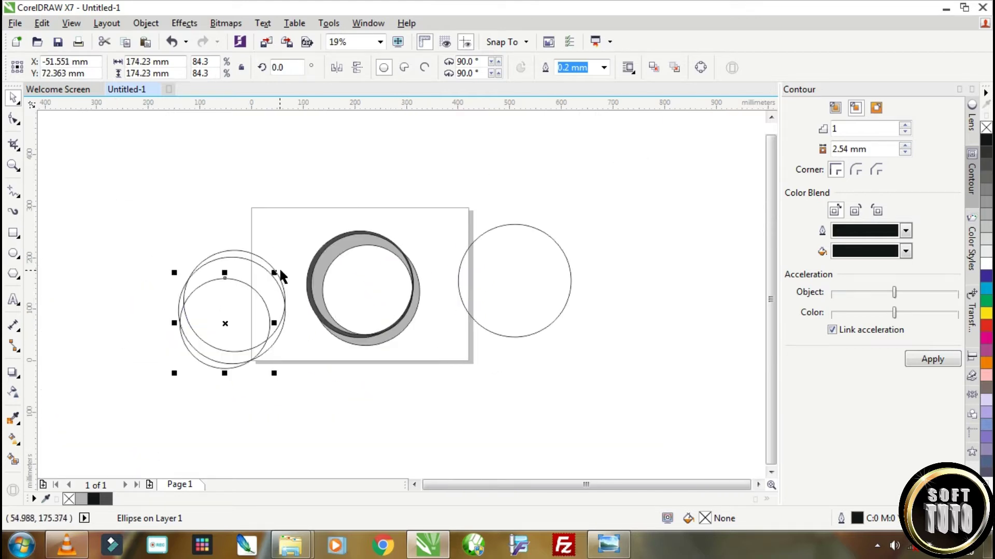
scroll(278, 267, up, 2)
scroll(387, 217, up, 2)
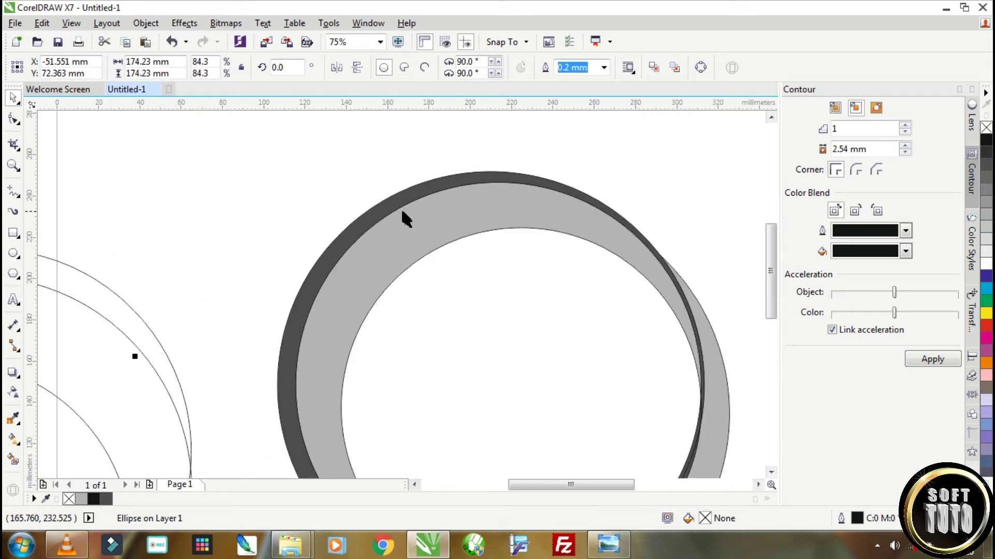
click(406, 224)
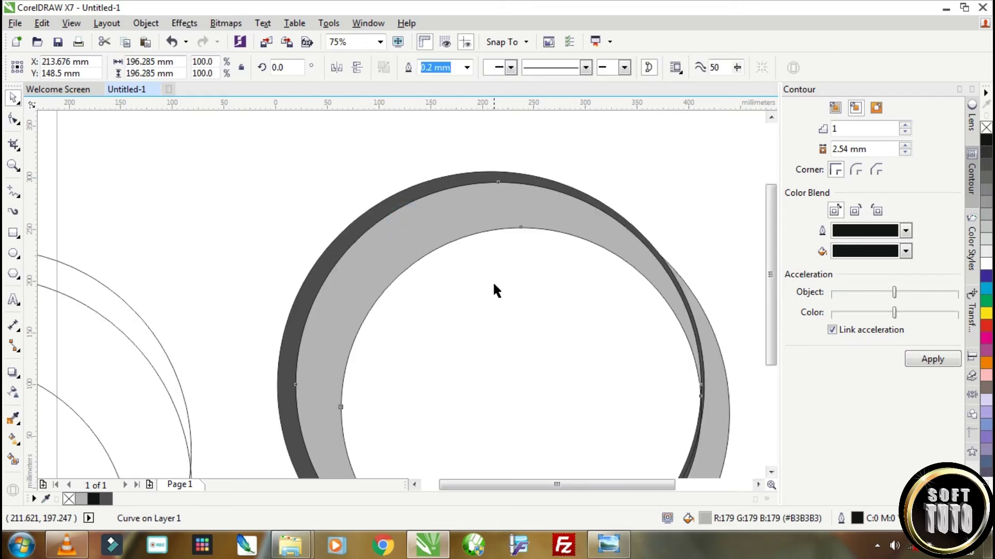
scroll(493, 285, down, 2)
scroll(601, 417, up, 2)
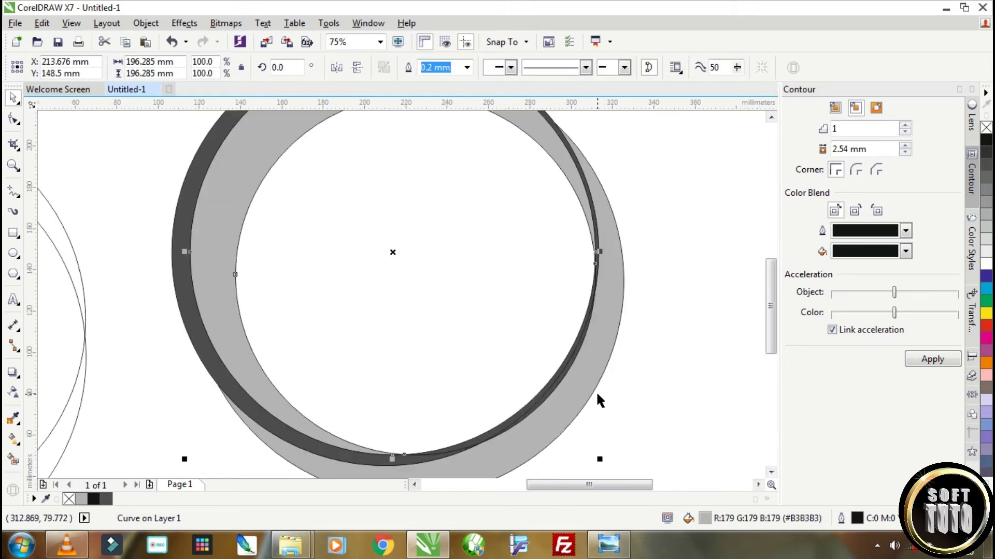
scroll(594, 393, down, 2)
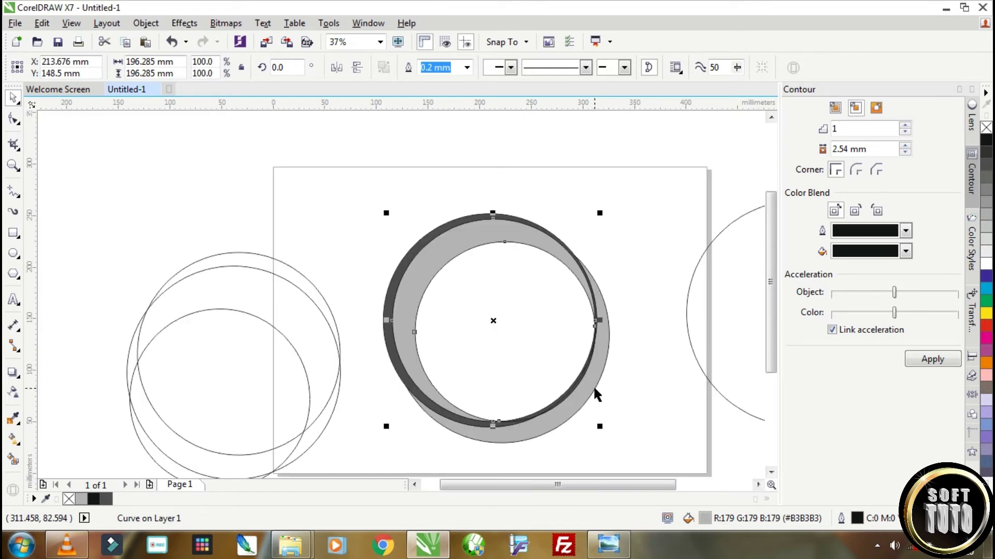
Move the loose outline circles on both sides of the page far away from the ring artwork.
scroll(526, 406, down, 4)
drag(403, 326, 502, 448)
drag(465, 399, 362, 307)
drag(597, 382, 449, 262)
scroll(522, 402, up, 3)
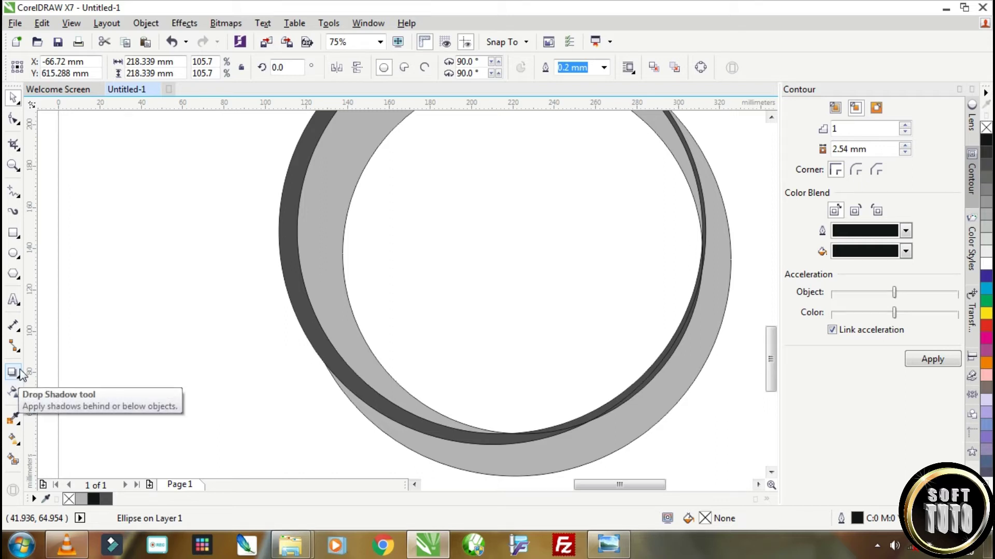
Draw a small closed four-node curve across the light gray crescent at the ring's lower right.
key(F3)
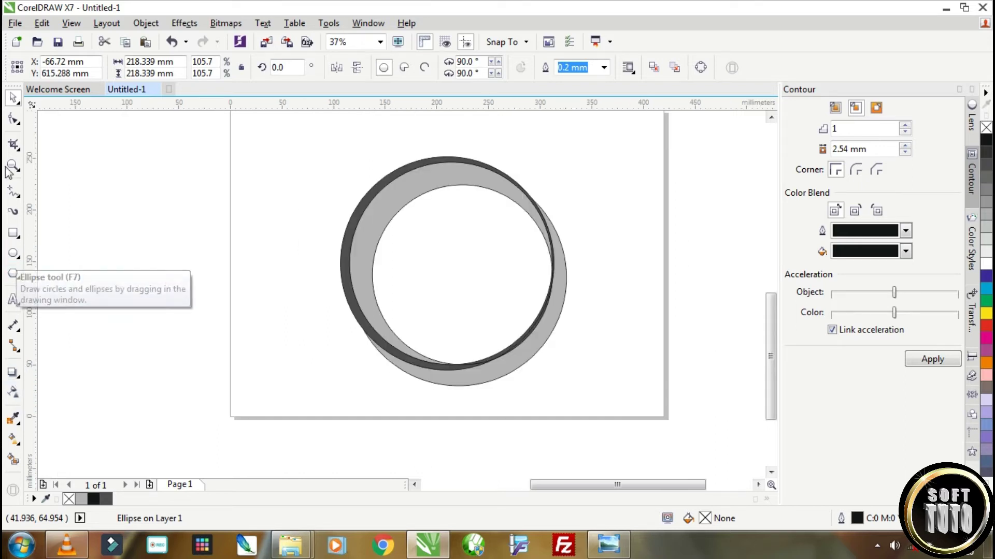
click(20, 197)
click(63, 222)
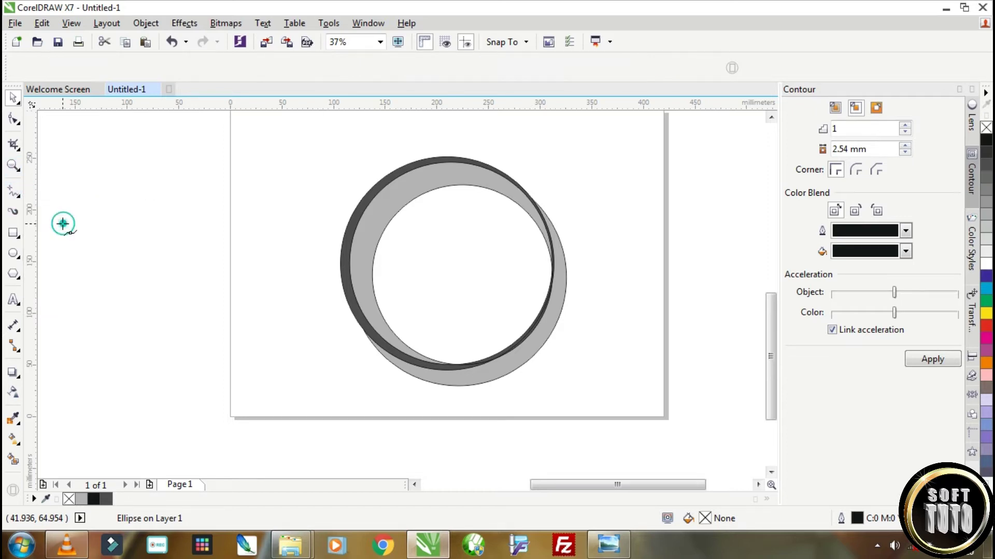
mouse_move(489, 372)
mouse_down()
mouse_move(517, 358)
mouse_move(539, 363)
mouse_move(516, 392)
mouse_move(452, 390)
mouse_up()
click(490, 372)
Reshape the closed curve with the Shape tool, stretching its nodes and handles diagonally along the ring's lower right side.
click(14, 120)
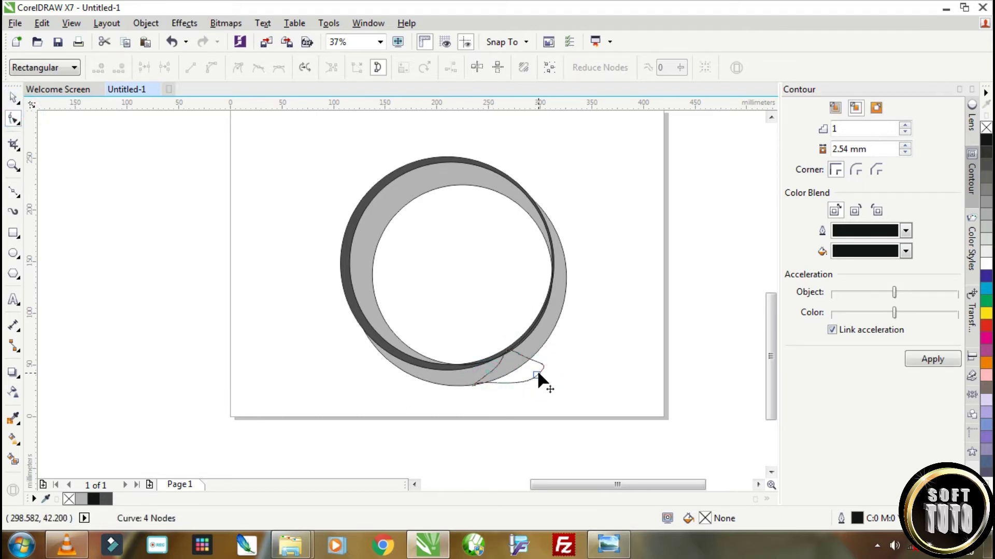
drag(542, 367, 572, 326)
drag(538, 374, 548, 346)
drag(485, 377, 570, 317)
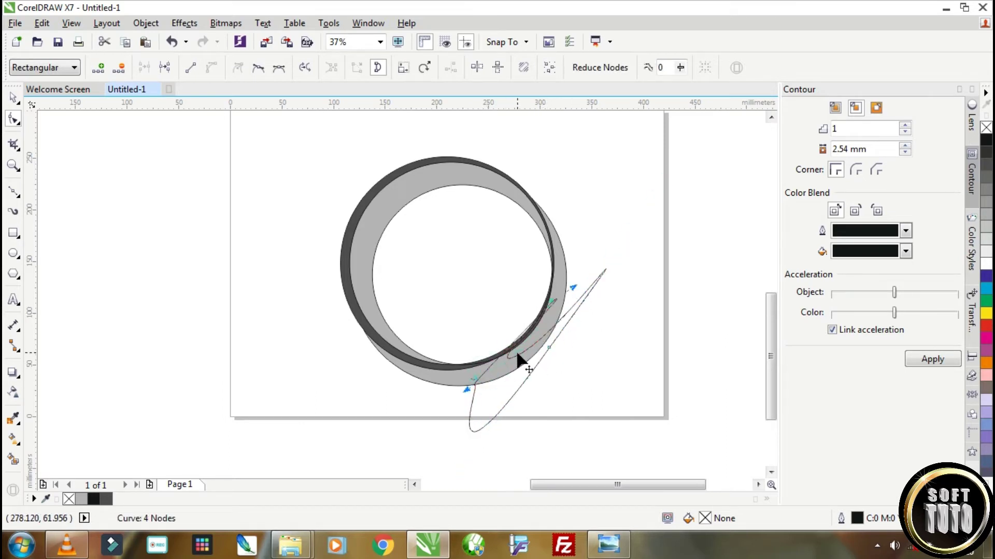
drag(517, 353, 543, 335)
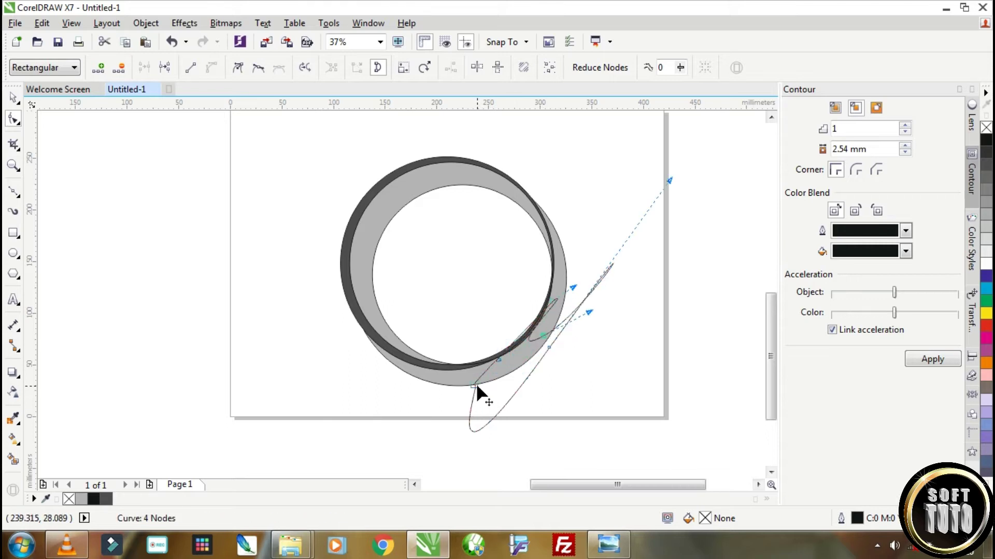
Place a copy of the reshaped curve beside the page, to the left of the ring.
drag(474, 386, 131, 306)
click(14, 98)
right_click(130, 306)
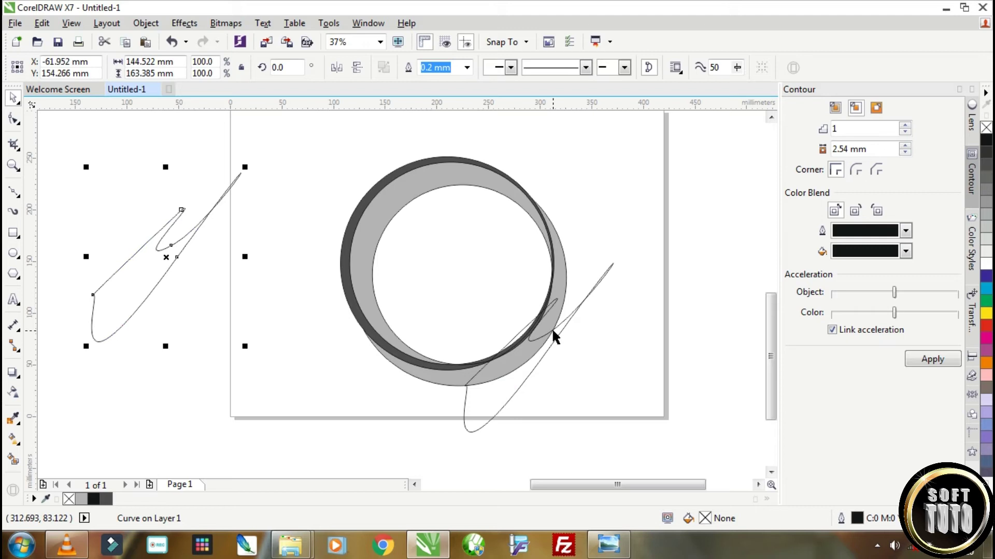
Convert all nodes of the curve overlapping the ring to cusp nodes.
click(552, 330)
click(14, 119)
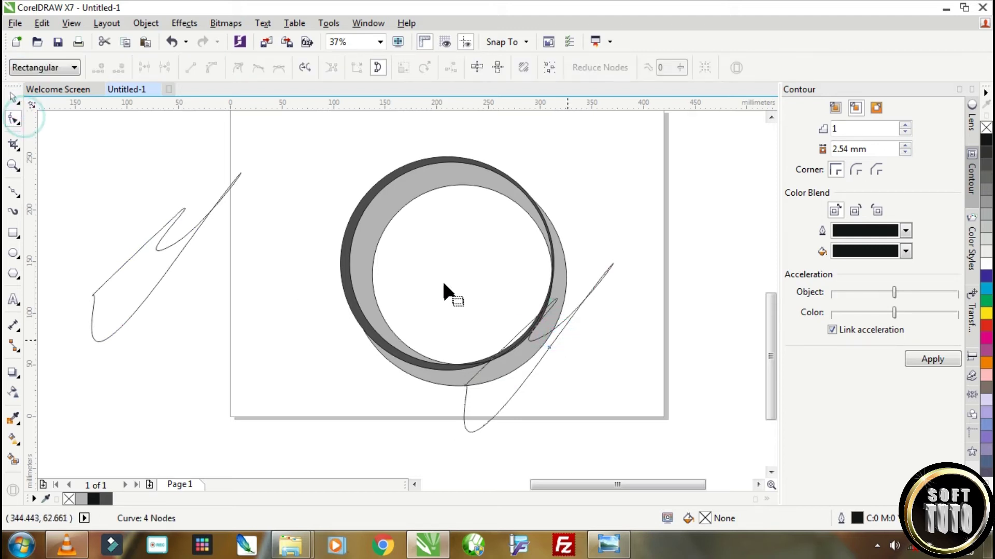
drag(628, 461, 628, 462)
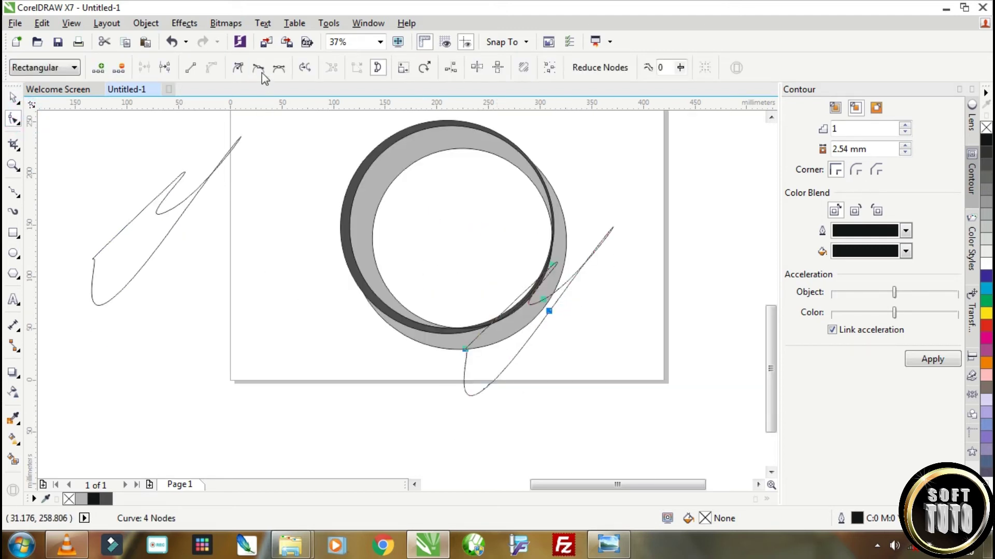
click(236, 66)
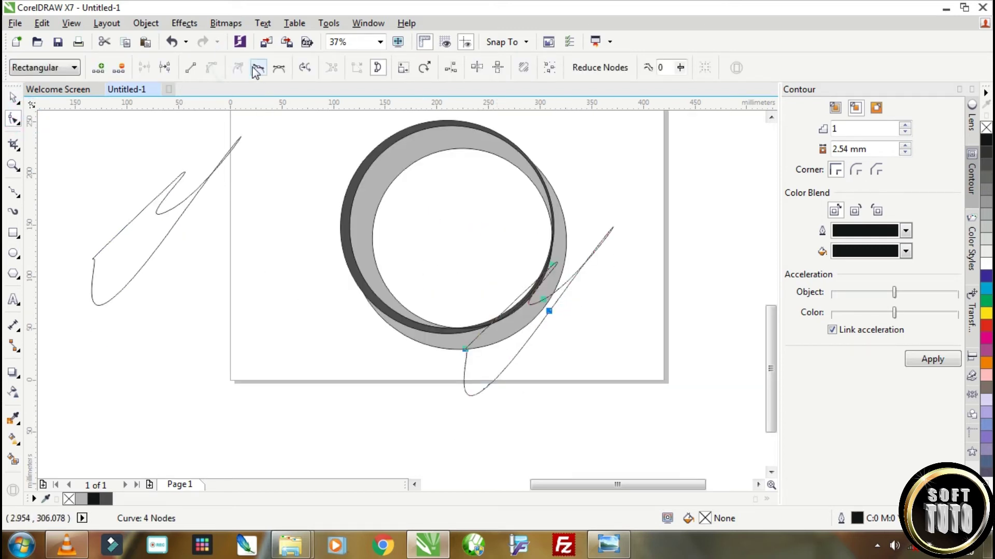
click(273, 280)
Reposition the curve's upper nodes and handles so its corner meets the ring's right edge and its inner side crosses the crescent.
drag(544, 302, 580, 210)
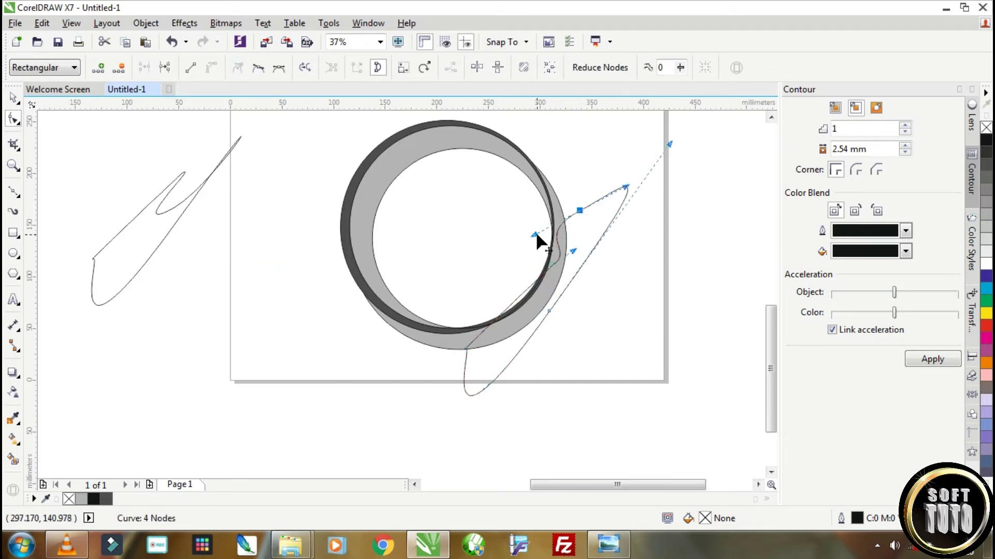
drag(534, 233, 548, 317)
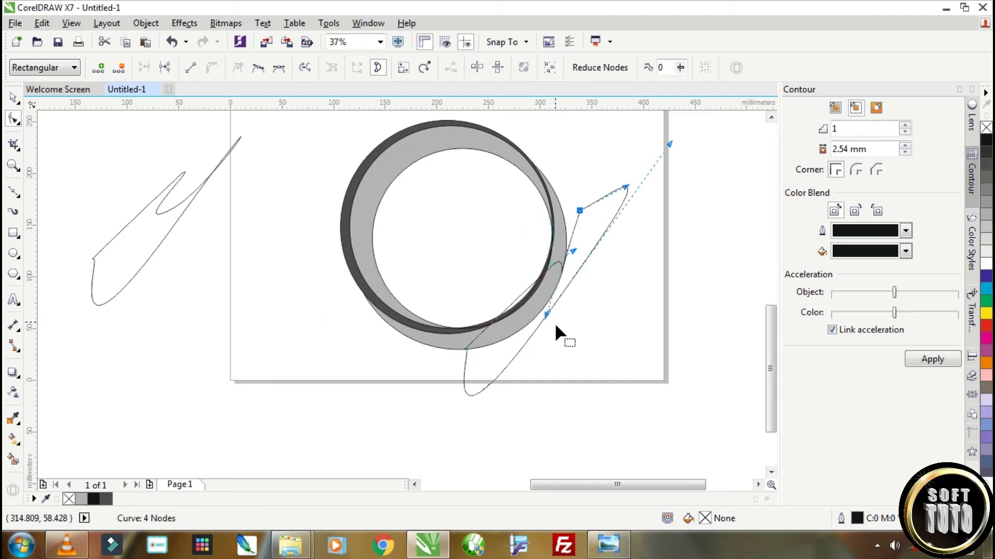
drag(573, 252, 557, 212)
drag(597, 241, 551, 266)
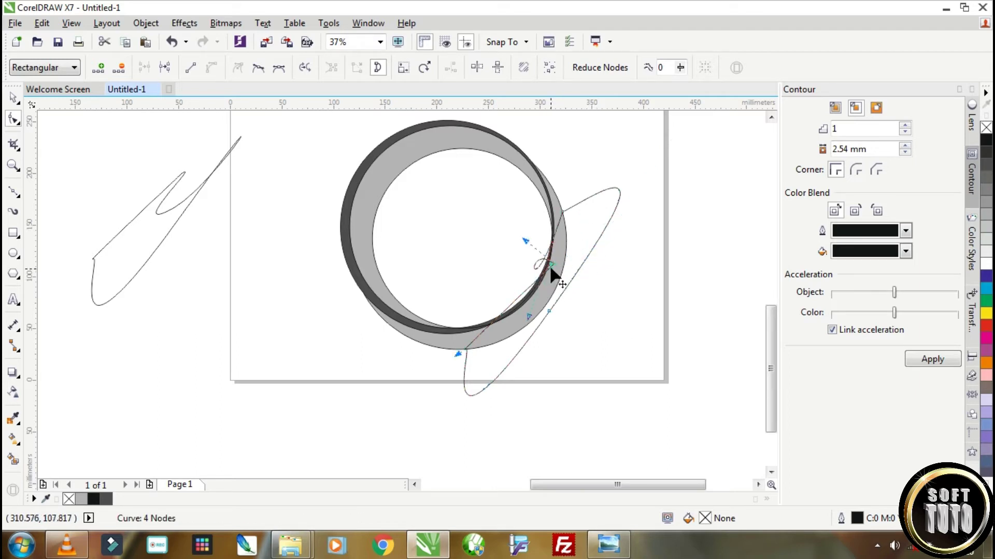
mouse_move(544, 285)
mouse_down()
mouse_move(490, 261)
mouse_move(545, 273)
mouse_move(533, 306)
mouse_move(555, 295)
mouse_up()
Delete the extra node on the curve's inner side and move its lower node onto the light gray crescent.
scroll(589, 267, up, 4)
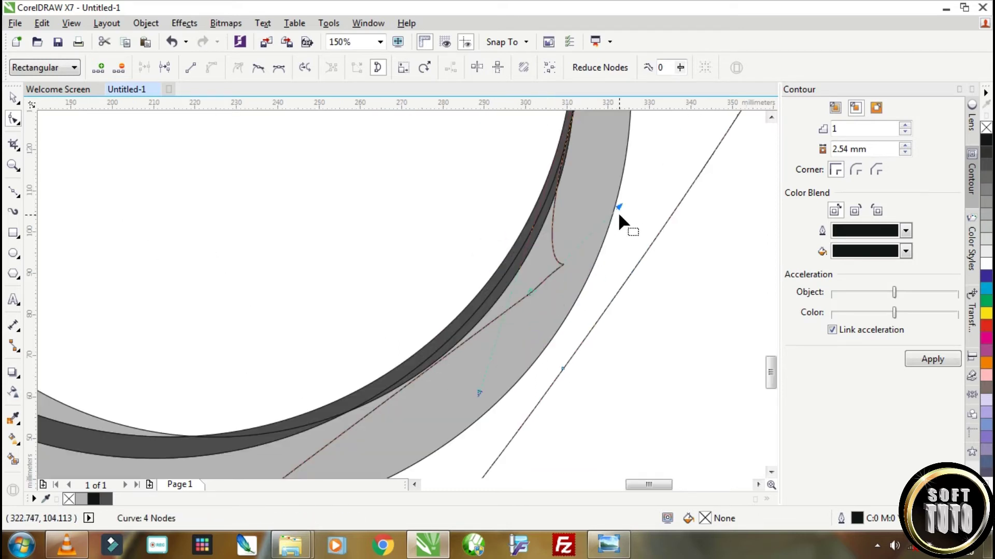
drag(618, 207, 532, 293)
click(491, 279)
key(Delete)
scroll(556, 308, down, 2)
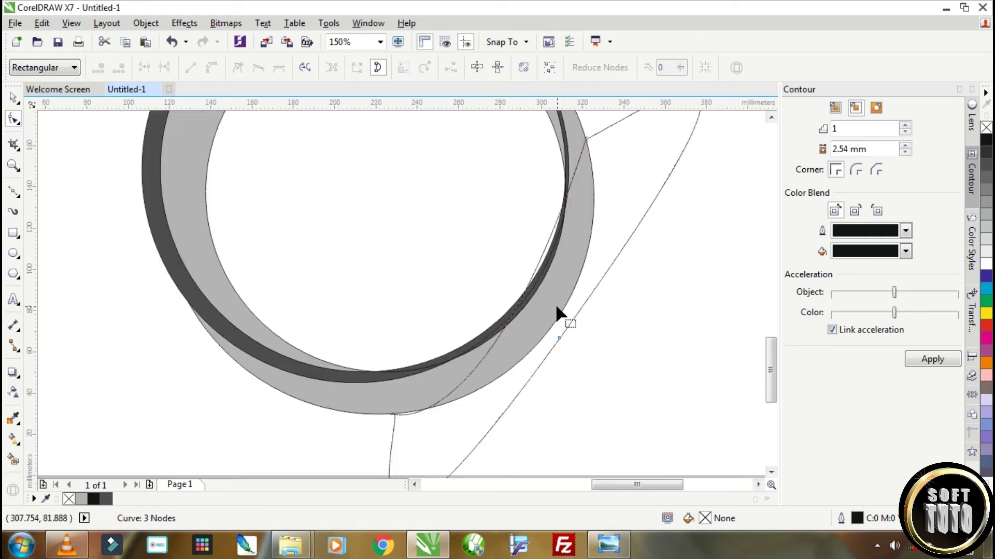
scroll(557, 311, down, 3)
drag(475, 361, 481, 349)
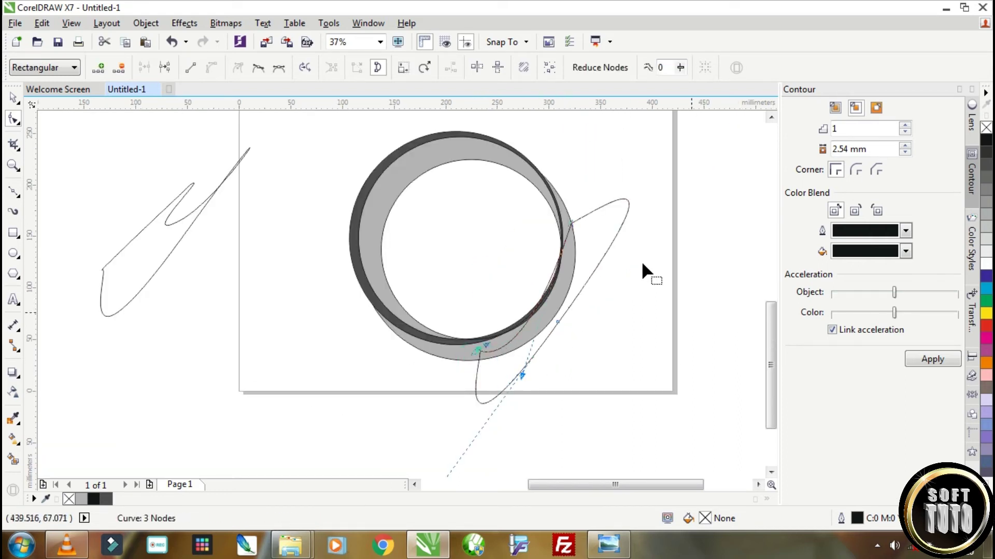
Apply a linear transparency to the outer light gray crescent, running from its lower left to beyond the upper right at about 42.5°.
click(13, 98)
click(440, 349)
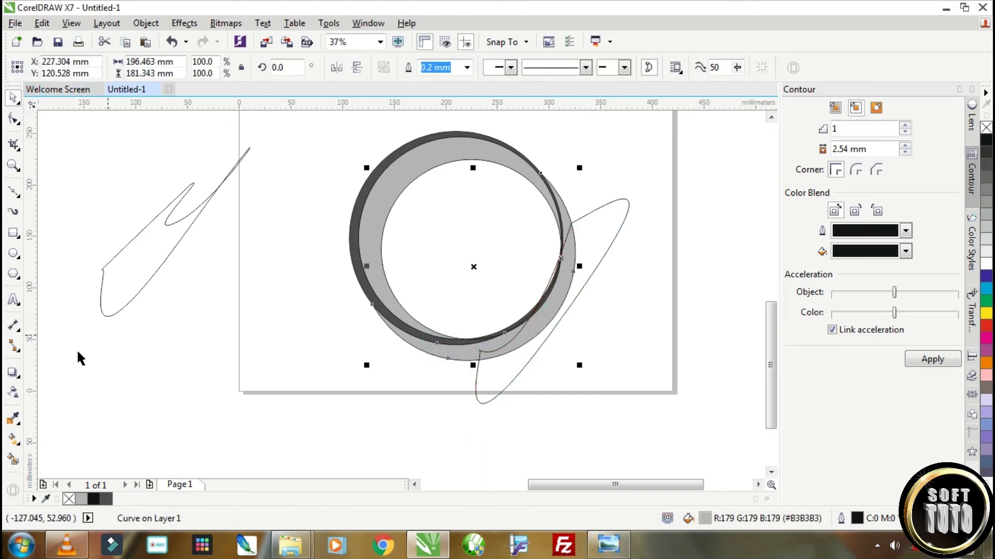
click(13, 393)
drag(423, 347, 667, 139)
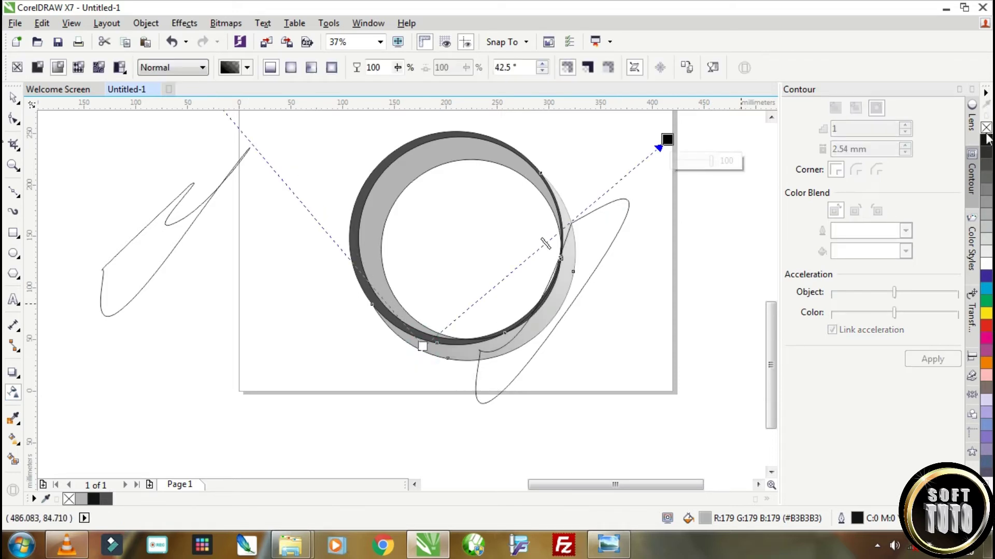
Set both transparency nodes to near-black, with the start node at 92, and shift the start point down for an angle of about 44.3°.
drag(984, 139, 668, 139)
drag(420, 352, 400, 382)
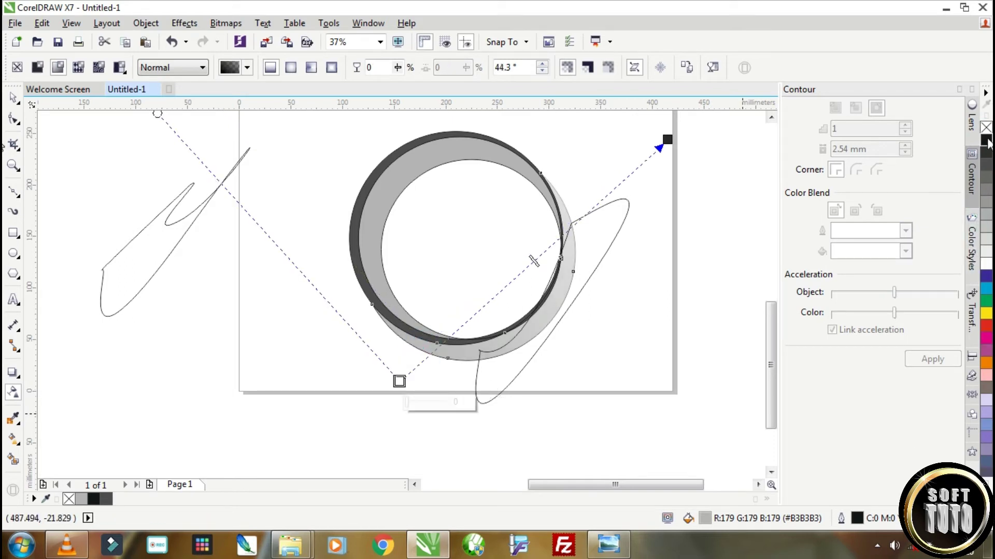
drag(986, 139, 400, 375)
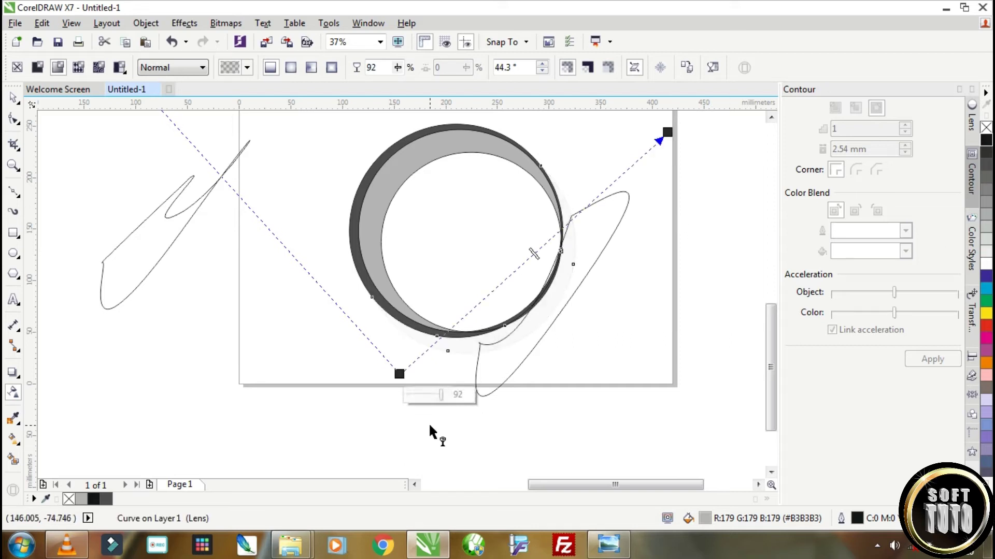
Apply a linear fountain fill to the outer crescent from lower left to upper right, with near-black nodes and a light gray node near the upper end.
mouse_move(392, 377)
mouse_down()
mouse_move(437, 366)
mouse_move(428, 360)
mouse_up()
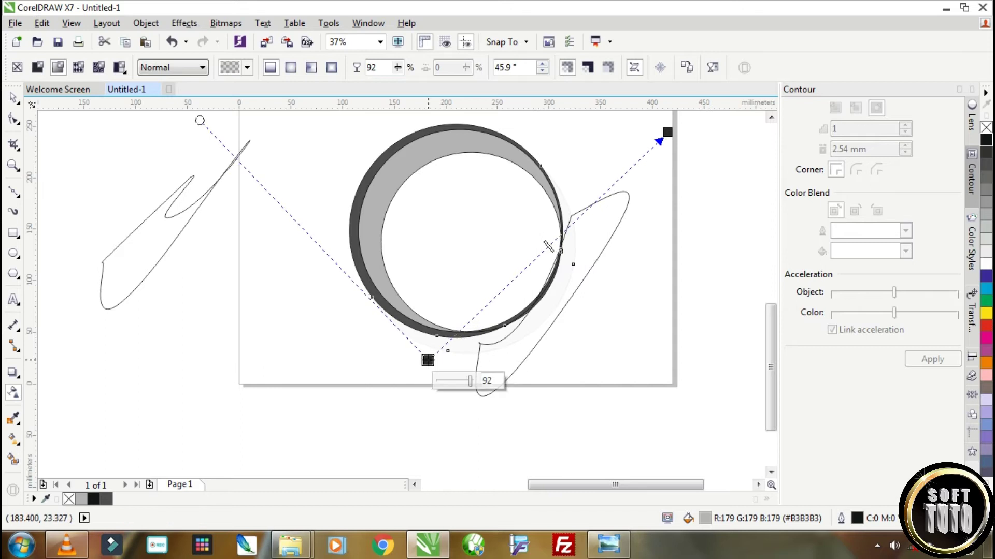
key(ctrl+z)
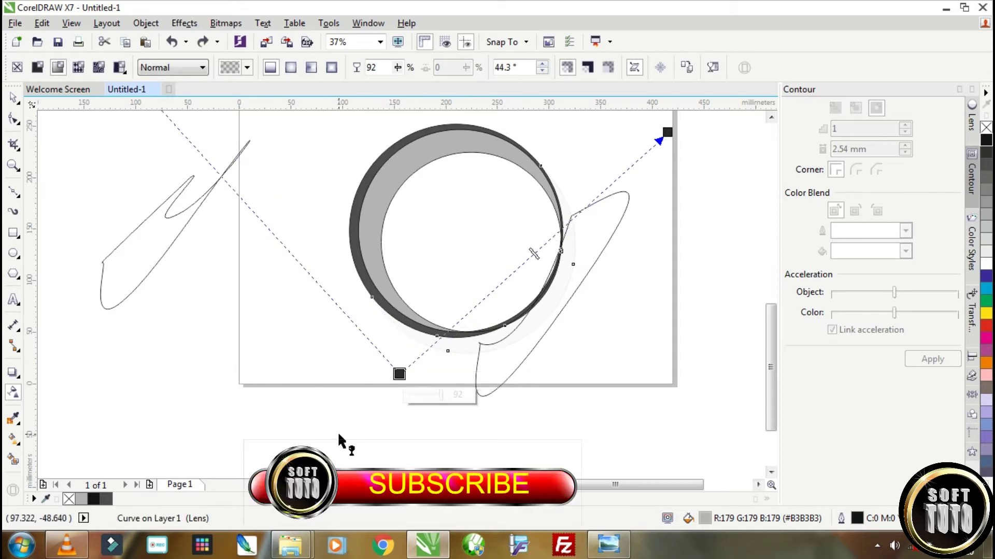
click(13, 439)
drag(617, 158, 579, 166)
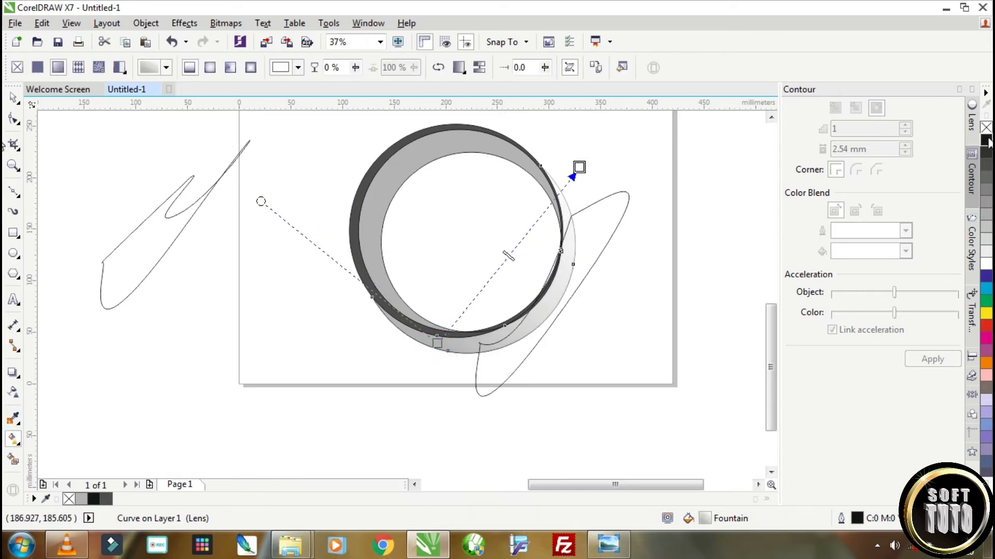
drag(446, 353, 420, 367)
drag(986, 238, 420, 366)
drag(220, 208, 255, 225)
drag(579, 167, 570, 151)
drag(986, 238, 552, 177)
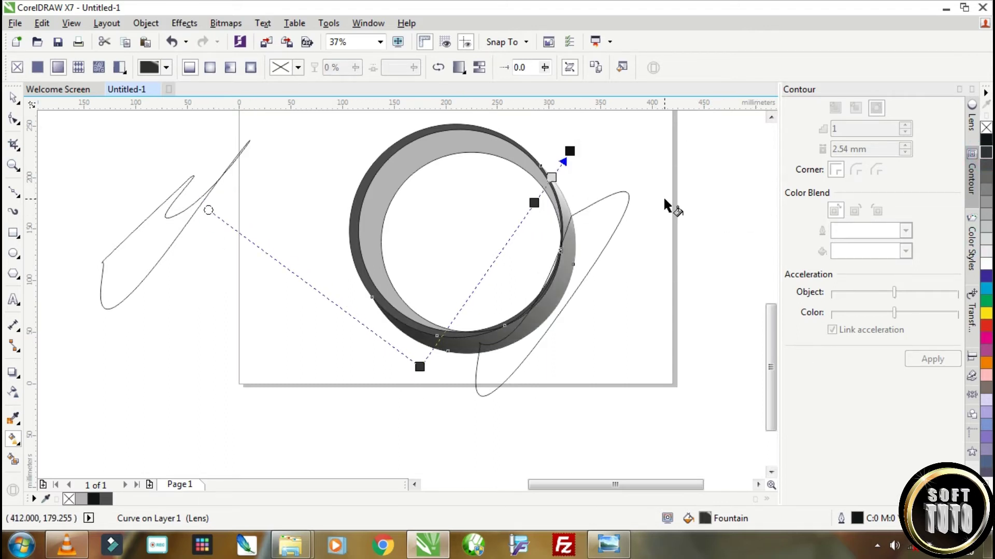
Fill the curve over the ring's right side with 20% black, shift it down and to the left, and remove its outline.
key(space)
click(603, 200)
click(985, 246)
click(985, 242)
drag(580, 249, 559, 274)
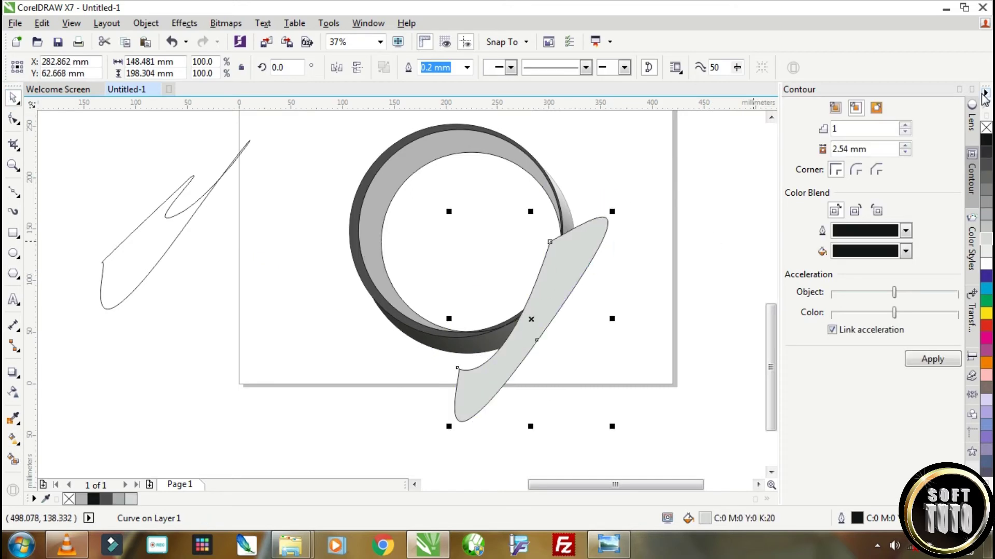
right_click(985, 128)
Apply a linear transparency to the light gray curve, fading from its upper tip toward its lower end.
click(14, 392)
drag(596, 225, 580, 252)
drag(513, 350, 502, 345)
Place a copy of the faded curve outside the ring's lower left and PowerClip the original into the outer crescent.
click(16, 98)
drag(586, 240, 356, 306)
right_click(356, 306)
click(584, 248)
right_click(583, 248)
click(619, 157)
click(566, 215)
click(623, 288)
Place a smaller 60% black copy of about 73 × 98 mm at the ring's lower right and PowerClip it into the outer crescent.
drag(527, 324, 512, 291)
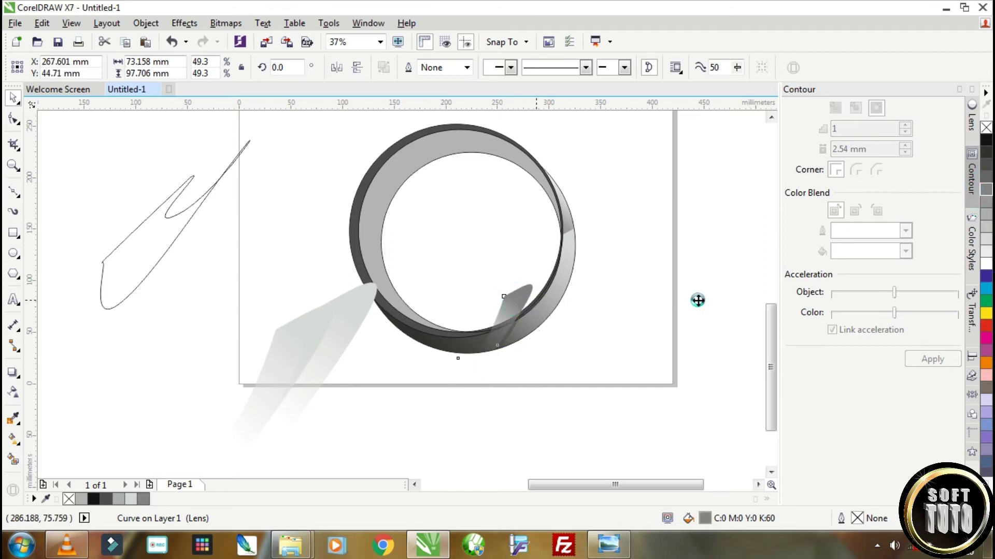
right_click(529, 324)
click(593, 158)
click(566, 273)
Copy the faded light gray shape to the ring's bottom and shrink it to about 81 × 109 mm.
drag(333, 319, 511, 317)
right_click(512, 317)
drag(559, 278, 523, 326)
click(481, 380)
Reshape the small light gray copy's nodes and handles into a curved highlight crossing the bottom of the outer crescent.
click(18, 121)
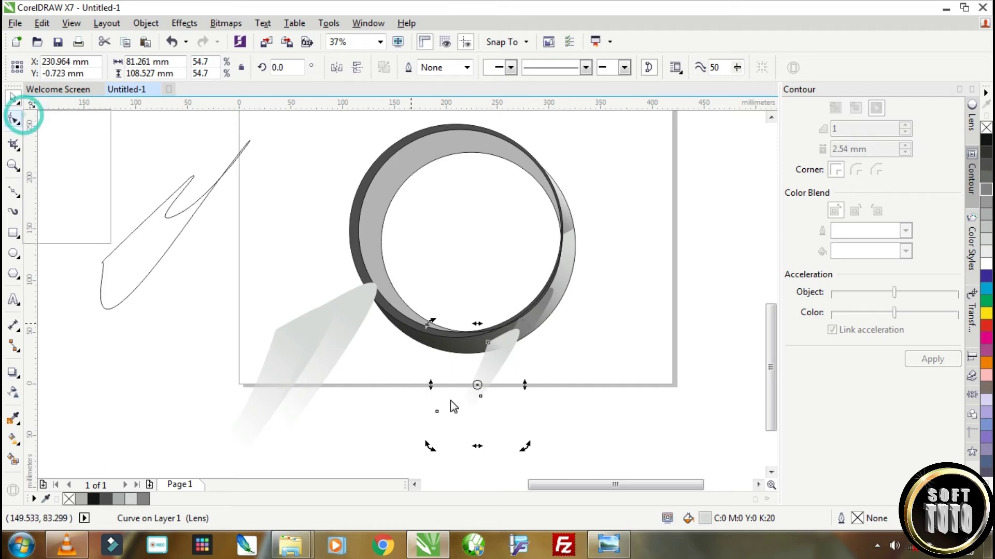
click(456, 423)
drag(525, 298, 539, 308)
drag(481, 397, 464, 373)
drag(464, 373, 500, 365)
drag(431, 456, 427, 382)
drag(577, 283, 562, 317)
drag(505, 306, 527, 284)
click(610, 319)
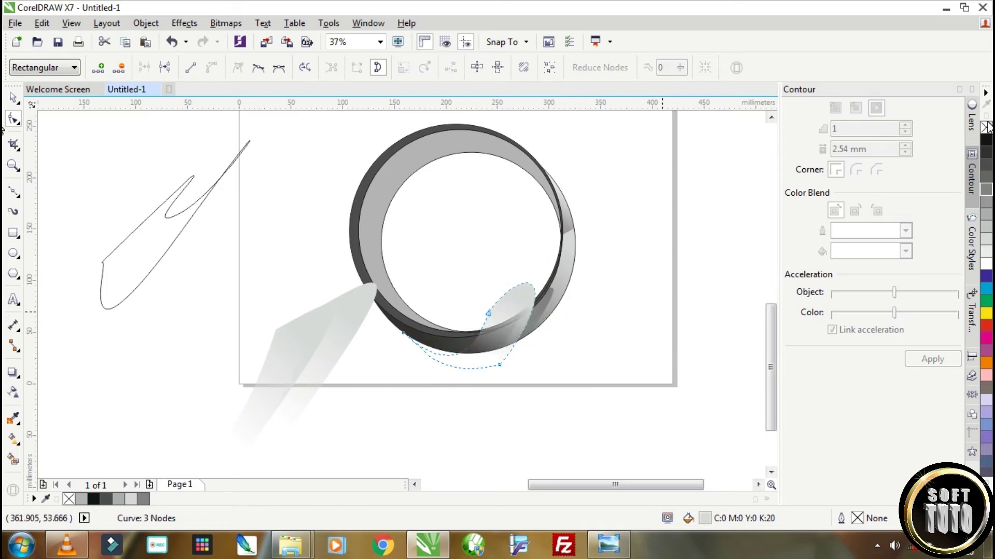
PowerClip the reshaped light gray highlight into the outer crescent.
key(space)
right_click(521, 300)
click(569, 161)
click(562, 269)
click(601, 321)
scroll(594, 313, down, 1)
scroll(566, 293, up, 1)
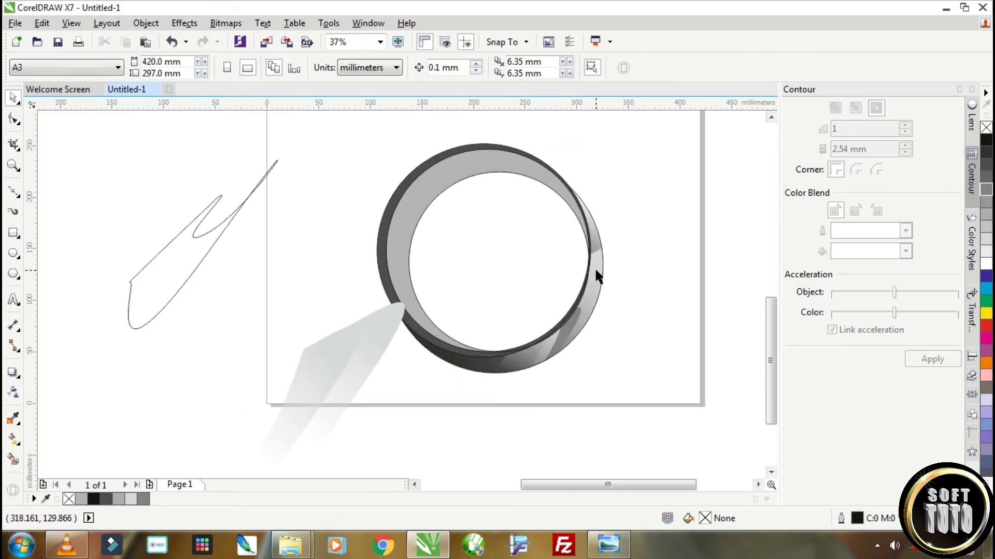
Edit the outer crescent's PowerClip contents, moving a highlight shape to the crescent's upper right and adjusting its size.
double_click(595, 270)
click(17, 122)
click(56, 120)
drag(577, 261, 626, 170)
key(space)
right_click(626, 170)
click(602, 171)
drag(643, 128, 597, 115)
drag(585, 153, 601, 160)
ctrl+click(679, 297)
Reopen the outer crescent's PowerClip contents, readjust the upper-right highlight down and to the left, and finish editing.
scroll(648, 297, down, 1)
scroll(597, 317, up, 1)
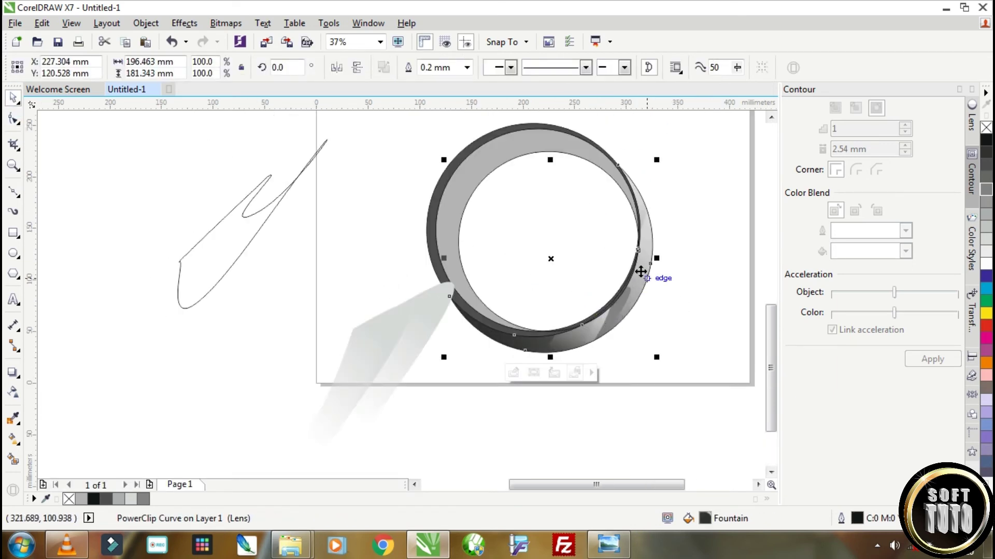
ctrl+click(641, 272)
drag(673, 224, 644, 263)
ctrl+click(695, 286)
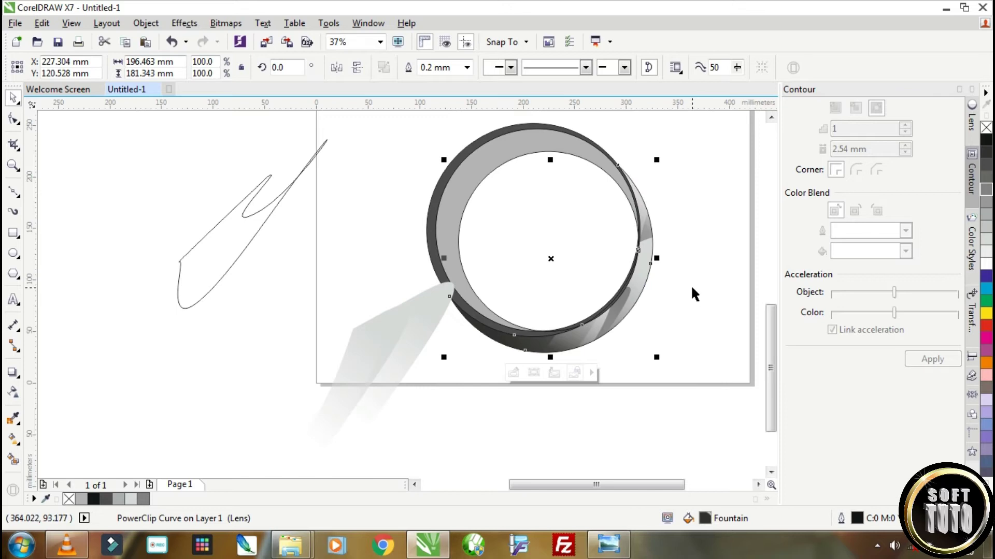
PowerClip a faded shape from outside the ring into the inner light gray crescent and position it at the crescent's upper left.
scroll(692, 288, down, 1)
scroll(632, 282, up, 1)
click(456, 316)
right_click(463, 310)
click(510, 178)
click(538, 154)
ctrl+click(538, 154)
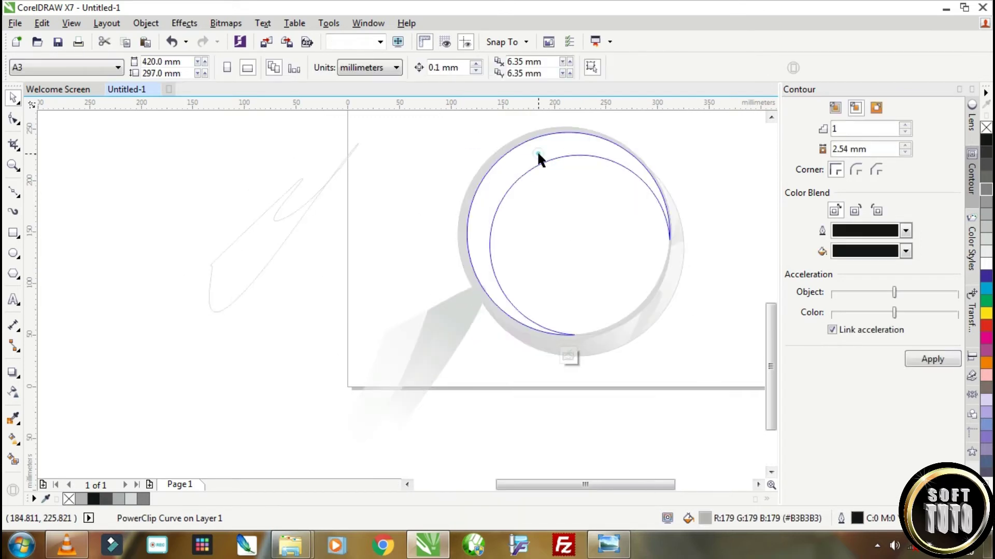
drag(457, 313, 518, 165)
ctrl+click(727, 185)
Move the remaining faded shape over the ring's upper right and redraw its linear transparency from the upper right toward the lower left.
click(419, 336)
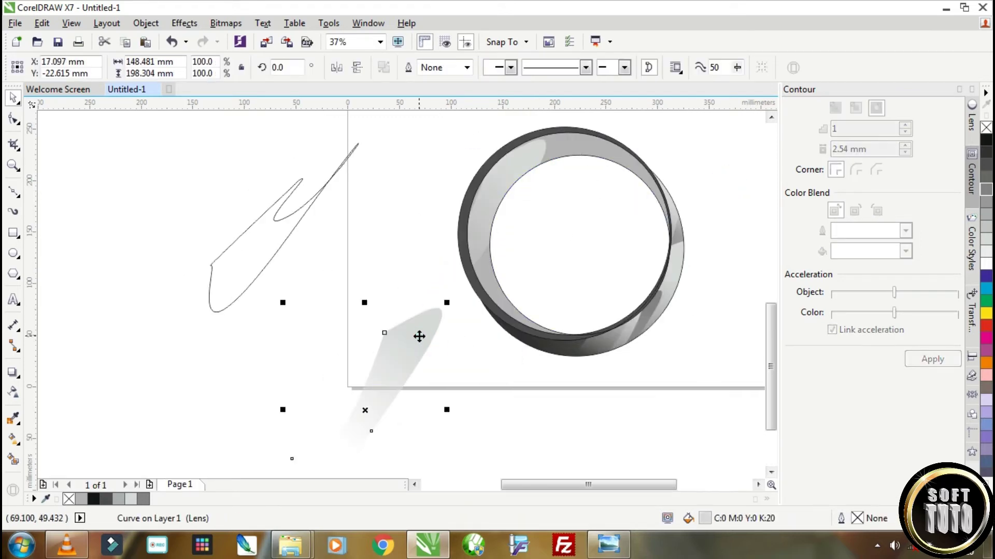
drag(419, 331, 630, 162)
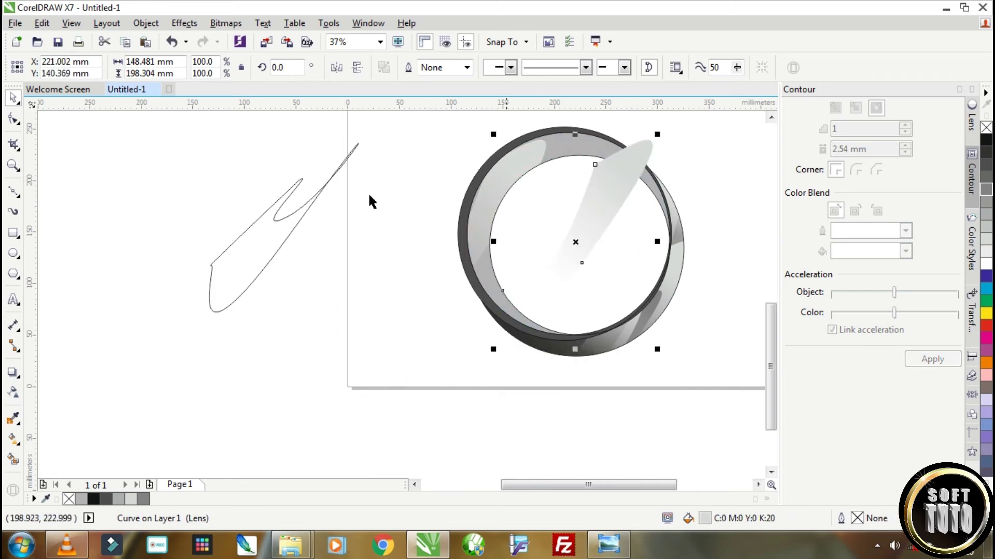
click(13, 394)
drag(695, 114, 522, 228)
PowerClip the faded shape at the ring's upper right into the inner light gray crescent.
click(13, 98)
right_click(625, 151)
click(765, 161)
click(619, 159)
Draw an ellipse across the ring's upper part and stretch it to about 172 mm wide and 86 mm high.
scroll(622, 157, down, 1)
scroll(618, 156, up, 1)
click(13, 253)
mouse_move(548, 144)
mouse_down()
mouse_move(623, 215)
mouse_move(643, 208)
mouse_up()
click(13, 97)
drag(543, 176, 493, 173)
drag(569, 141, 578, 125)
drag(575, 189, 582, 198)
drag(576, 131, 576, 123)
drag(587, 199, 588, 205)
drag(644, 183, 668, 183)
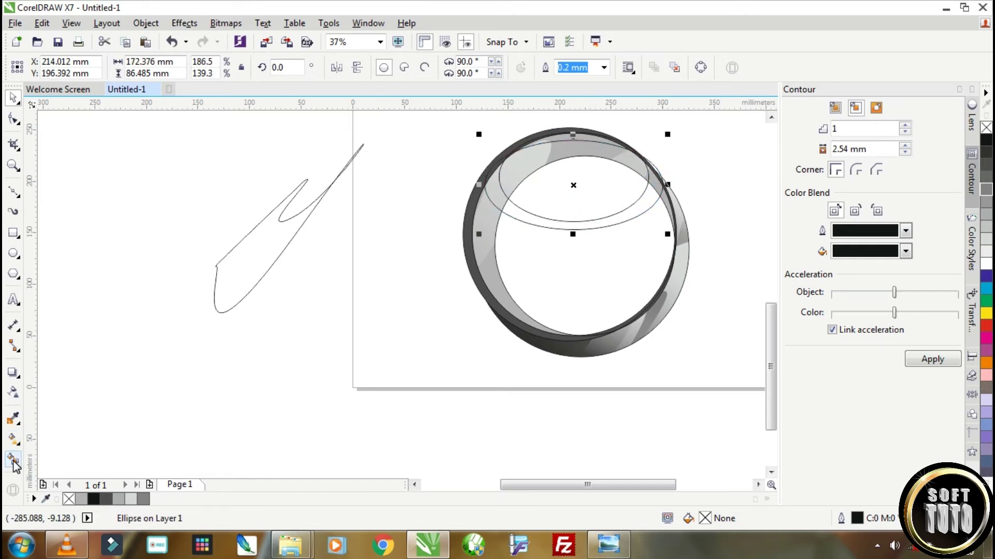
Smart-fill the sliver between the ellipse and the inner crescent's upper edge with a dark color.
click(13, 459)
click(168, 67)
click(158, 83)
click(574, 137)
Move the ellipse down over the ring's lower half, fill it white, and remove its outline.
click(13, 99)
drag(595, 215, 652, 262)
right_click(984, 125)
Fade the white ellipse from left to right with a 22.7° linear transparency and PowerClip it into the inner light gray crescent.
click(13, 392)
drag(556, 325, 468, 316)
drag(653, 262, 604, 287)
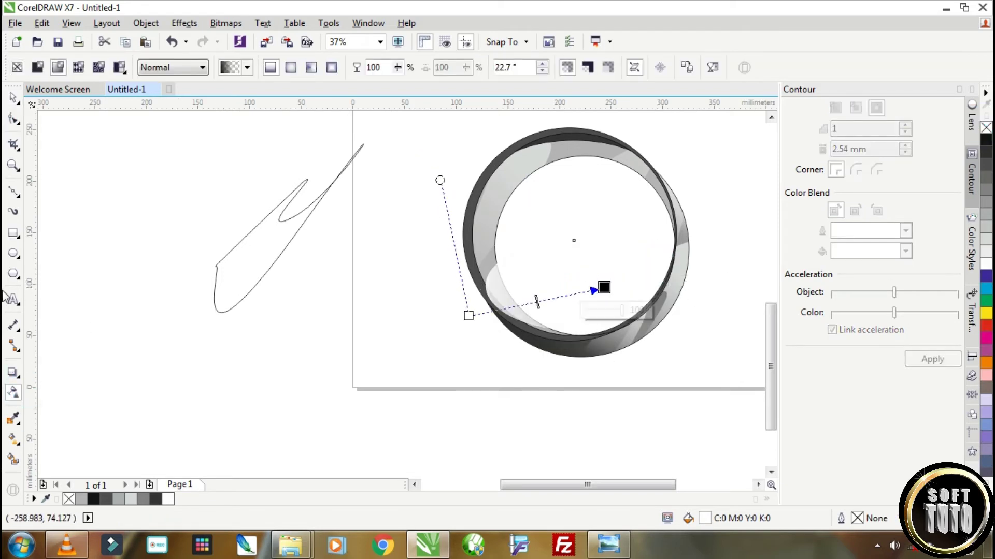
click(13, 98)
right_click(509, 289)
click(548, 168)
click(467, 229)
Apply a vertical linear transparency to the dark sliver at the ring's top, fading downward.
click(572, 137)
click(13, 393)
mouse_move(543, 171)
mouse_down()
mouse_move(561, 175)
mouse_move(540, 175)
mouse_up()
click(560, 175)
drag(573, 140, 573, 190)
drag(573, 140, 573, 122)
drag(573, 190, 579, 155)
PowerClip the faded dark sliver at the ring's top into the inner light gray crescent.
click(19, 99)
right_click(589, 139)
click(635, 148)
click(624, 157)
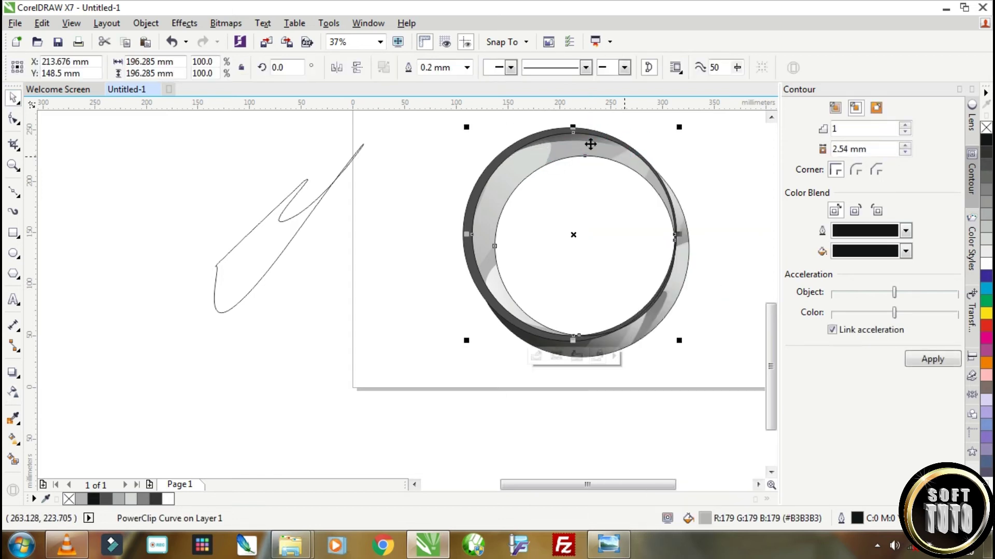
Open the inner crescent's PowerClip contents and pull the upper-left highlight's tip to the right.
double_click(563, 147)
click(16, 119)
click(537, 151)
drag(550, 150, 585, 150)
Add a node on the highlight's inner edge, curve its tip along the crescent's top, and finish editing the PowerClip.
click(555, 193)
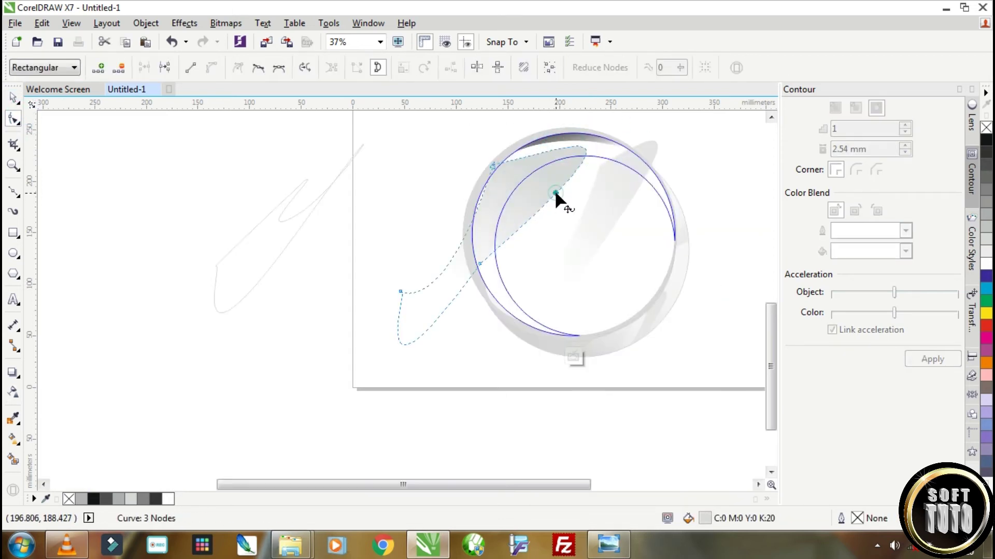
double_click(555, 189)
scroll(554, 156, up, 2)
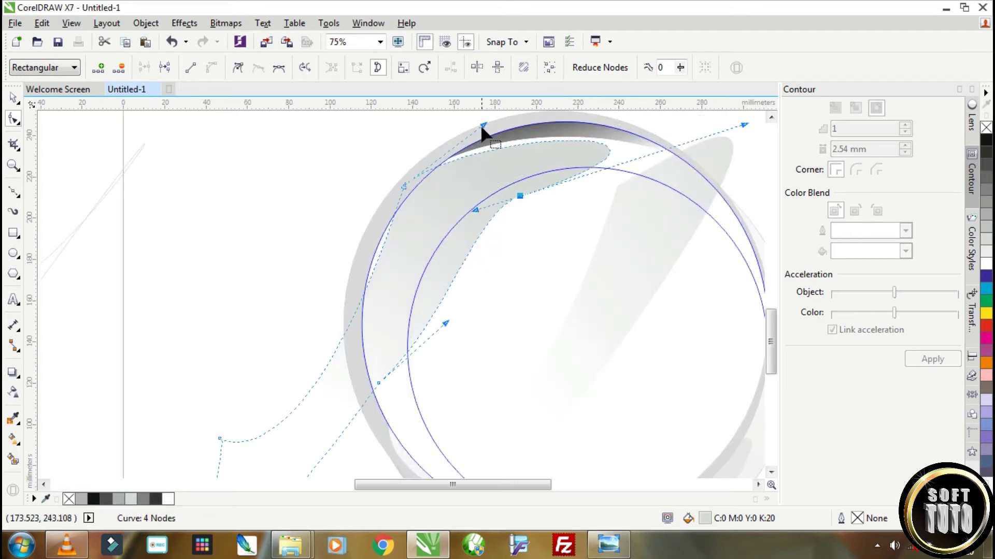
drag(483, 126, 563, 138)
scroll(692, 231, down, 1)
click(15, 101)
ctrl+click(473, 203)
Apply a linear fountain fill to the dark outer ring from a near-black lower-left start to a white upper-right end.
scroll(482, 206, down, 1)
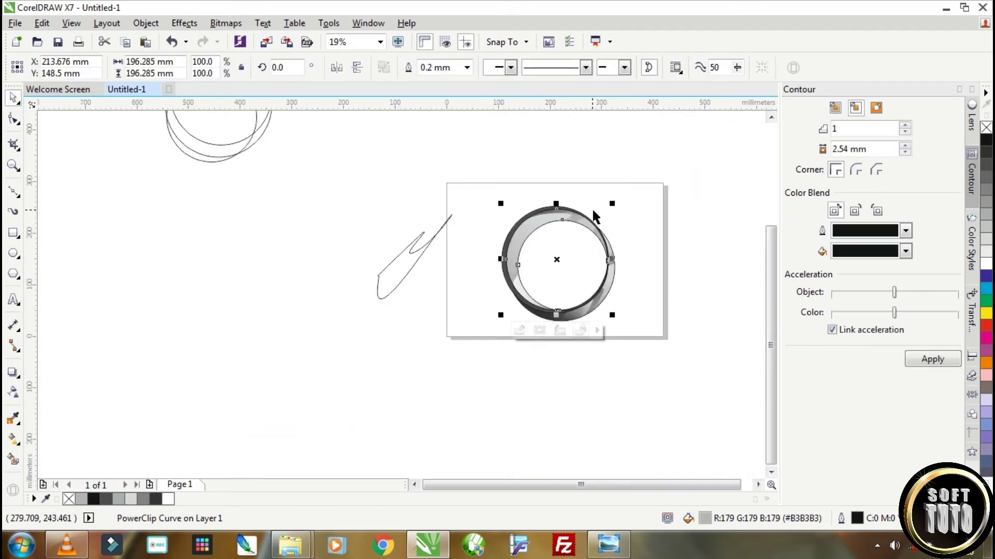
scroll(593, 213, up, 2)
scroll(595, 194, down, 1)
click(550, 215)
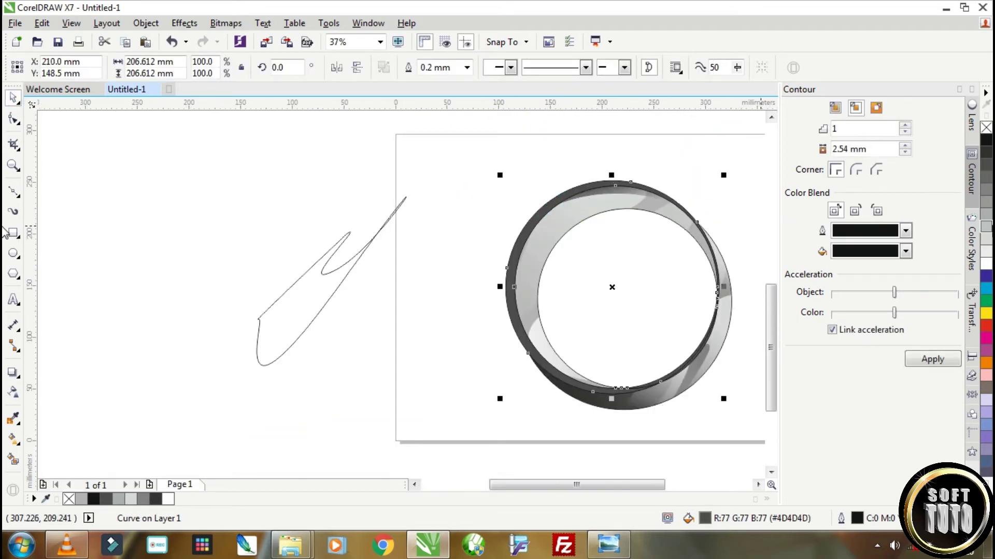
click(13, 438)
drag(508, 312, 681, 206)
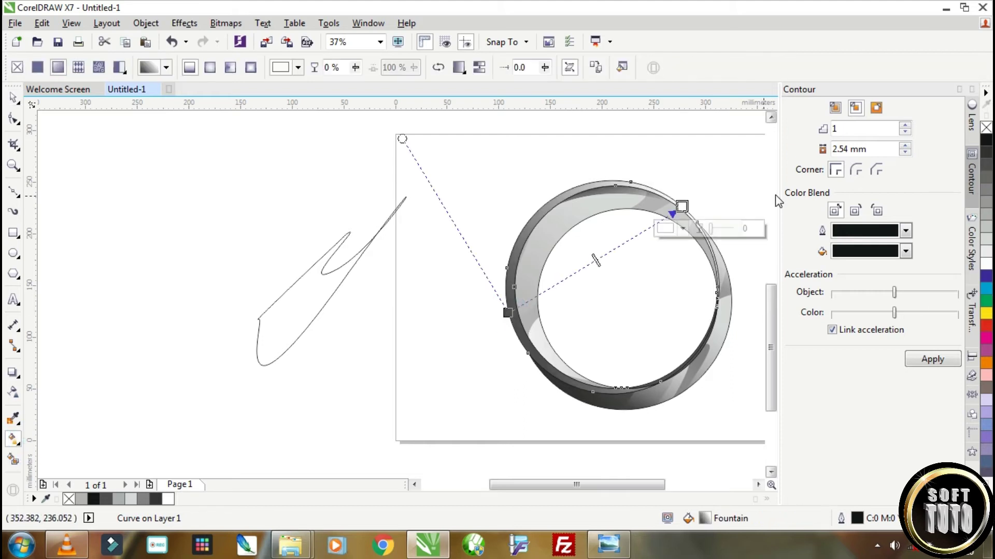
drag(507, 313, 528, 375)
click(985, 217)
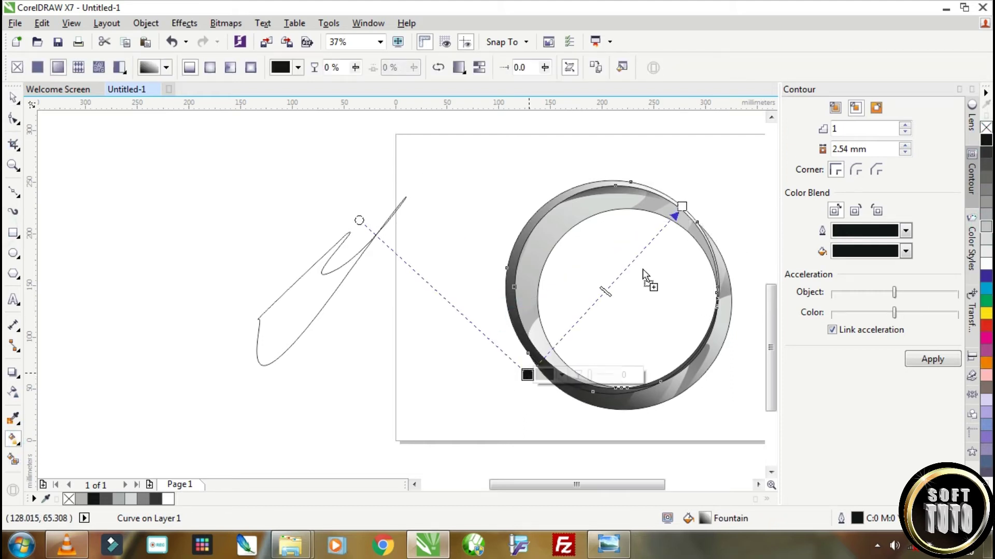
Add alternating near-black and light gray or white nodes along the ring's fountain fill and make its upper-right end near-black.
drag(642, 268, 625, 269)
drag(986, 140, 682, 206)
drag(986, 252, 578, 320)
drag(986, 139, 651, 240)
drag(579, 320, 562, 337)
drag(986, 264, 543, 358)
drag(986, 139, 539, 365)
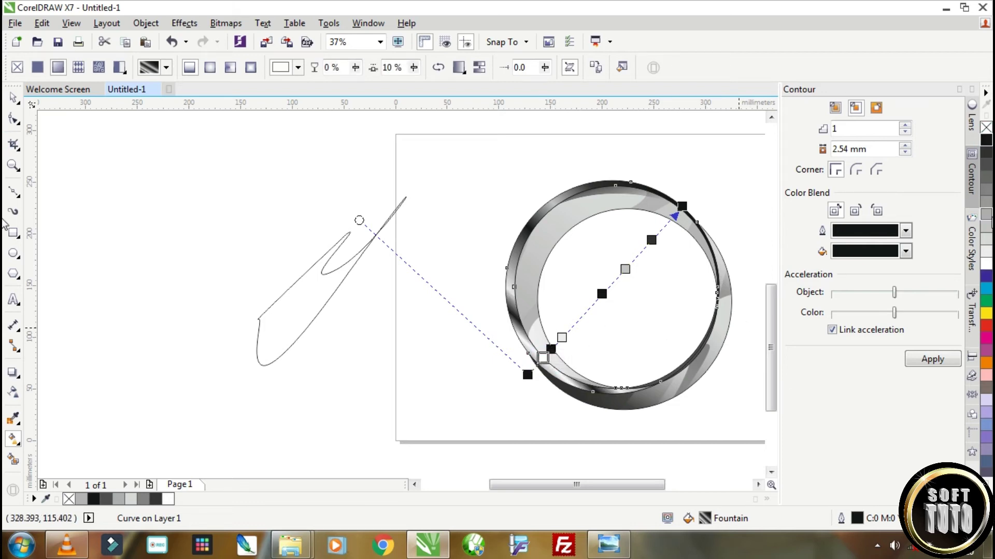
Copy the metallic fountain fill from the outer ring onto the thin dark sliver at the ring's lower right.
key(space)
scroll(699, 336, up, 4)
scroll(700, 341, down, 2)
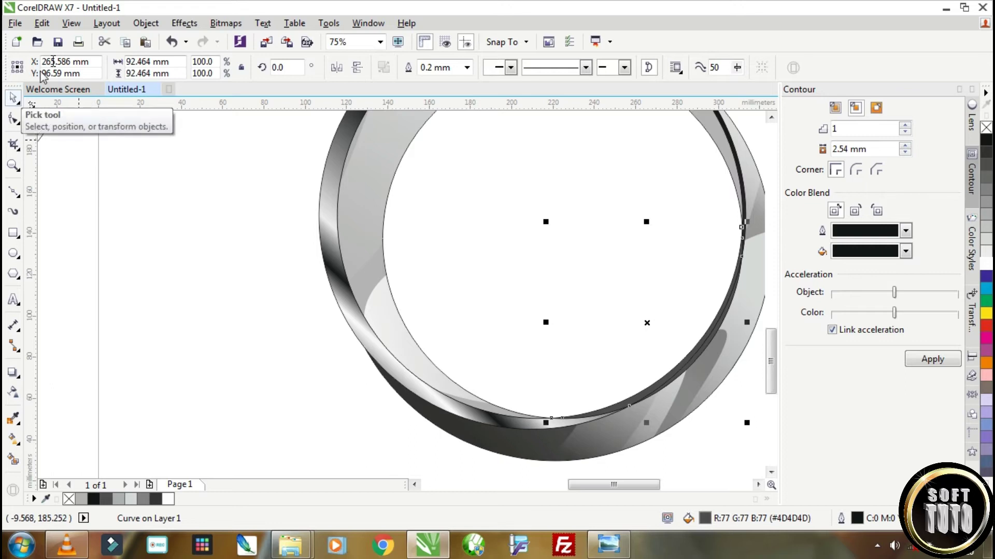
click(41, 23)
click(91, 225)
click(381, 257)
click(518, 301)
click(326, 219)
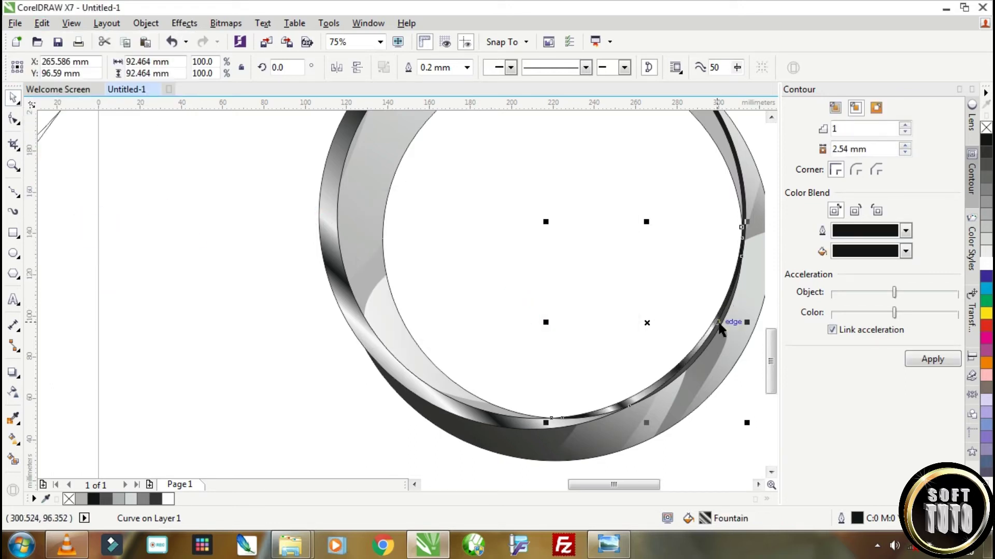
Weld the thin sliver at the ring's lower right to the inner light gray crescent and clear the selection.
key(Escape)
scroll(721, 329, down, 1)
scroll(724, 331, up, 2)
click(670, 326)
shift+click(239, 438)
click(457, 262)
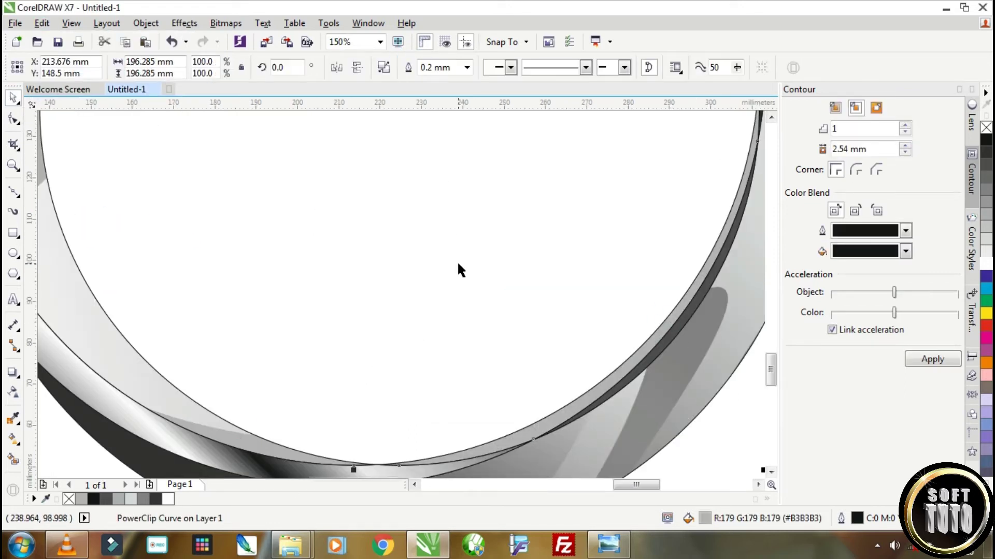
scroll(457, 261, down, 2)
click(677, 329)
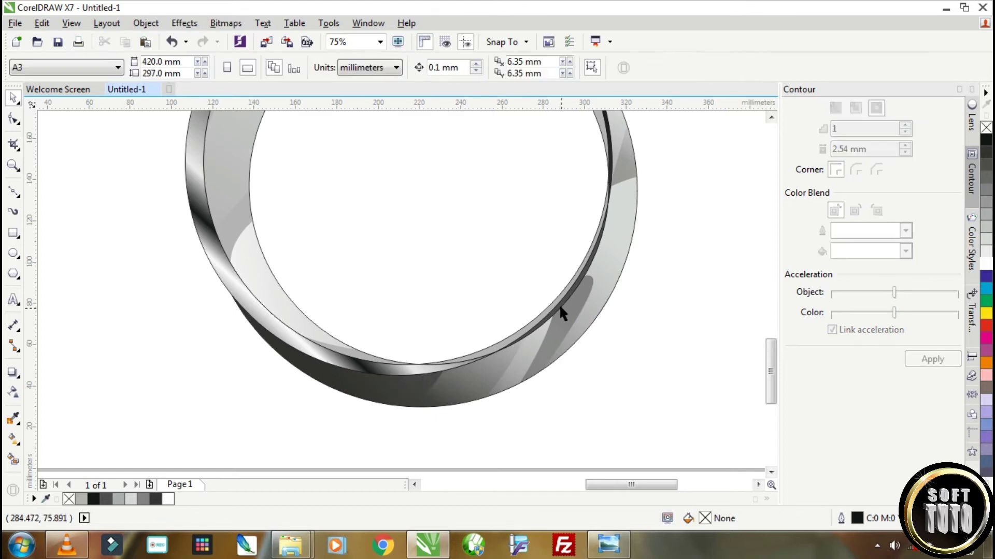
Weld the dark gray sliver along the ring's inner lower-right edge to the adjoining inner gray crescent, then deselect it.
click(562, 302)
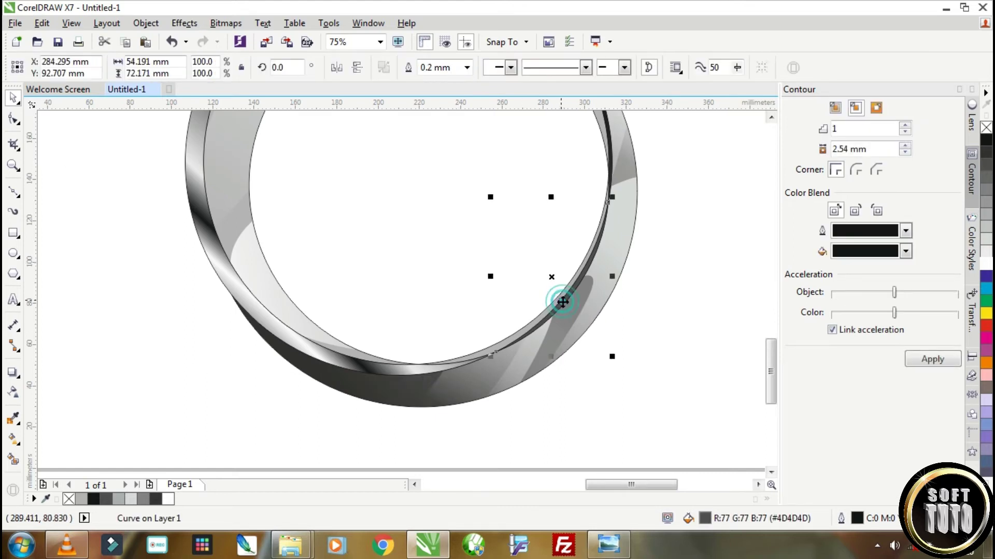
scroll(561, 299, up, 2)
shift+click(560, 291)
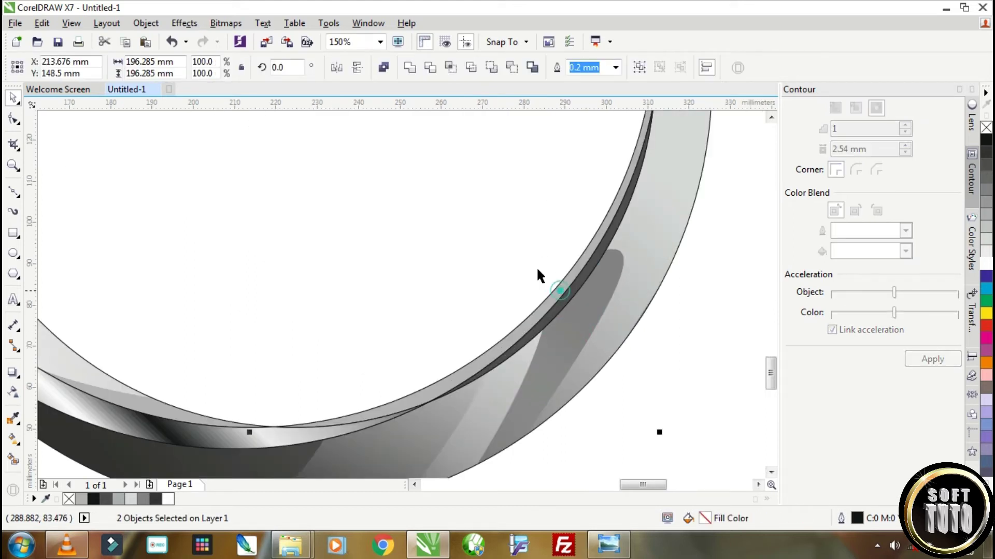
click(409, 69)
scroll(582, 315, down, 2)
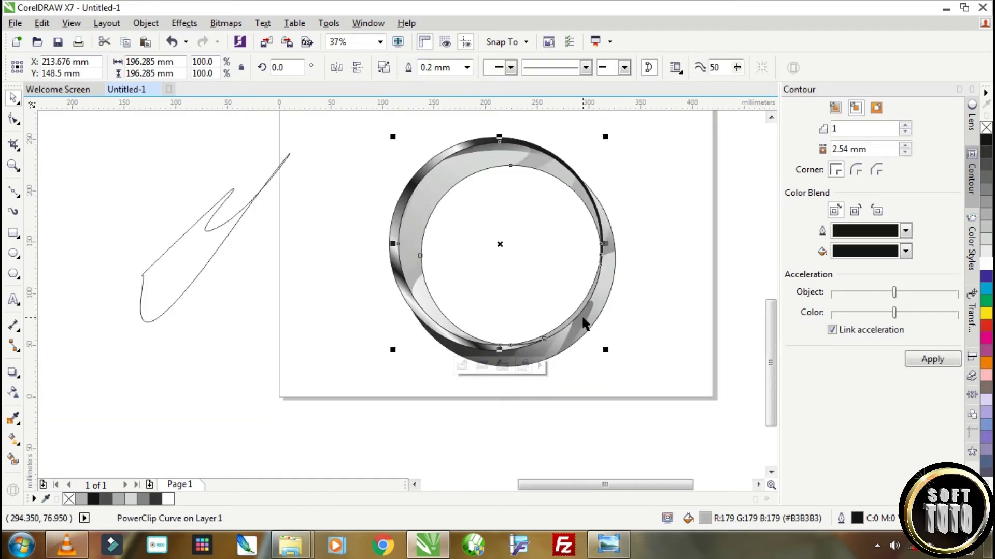
click(668, 340)
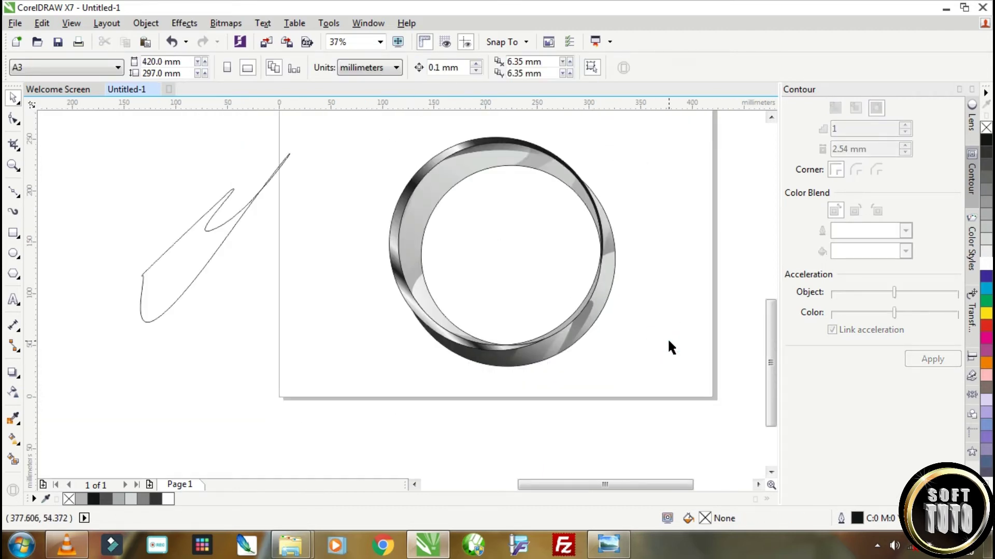
Place a spare circle over the ring, scaled to about 197 mm across, and give it a green outline.
drag(223, 168, 397, 241)
scroll(397, 241, up, 4)
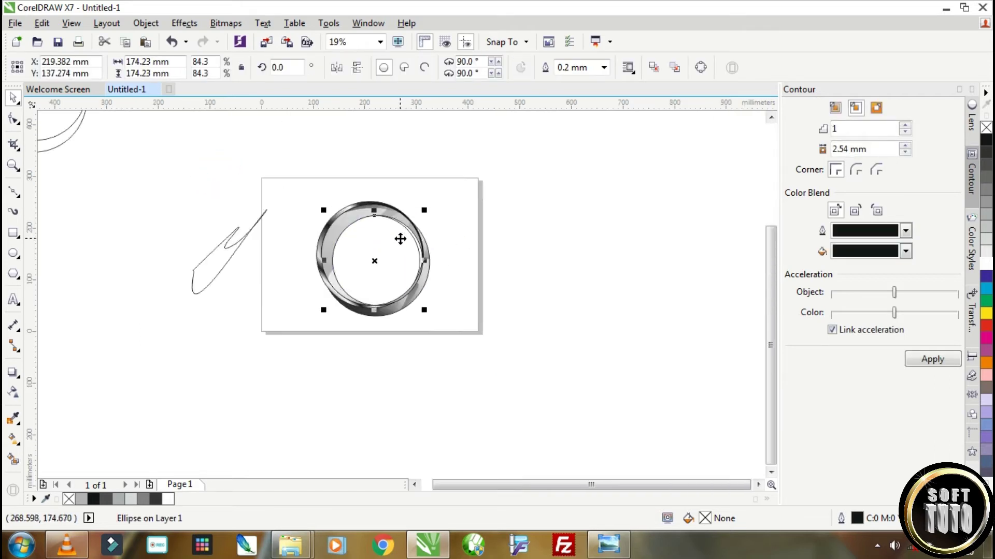
mouse_move(442, 187)
mouse_down()
mouse_move(455, 164)
mouse_move(454, 175)
mouse_up()
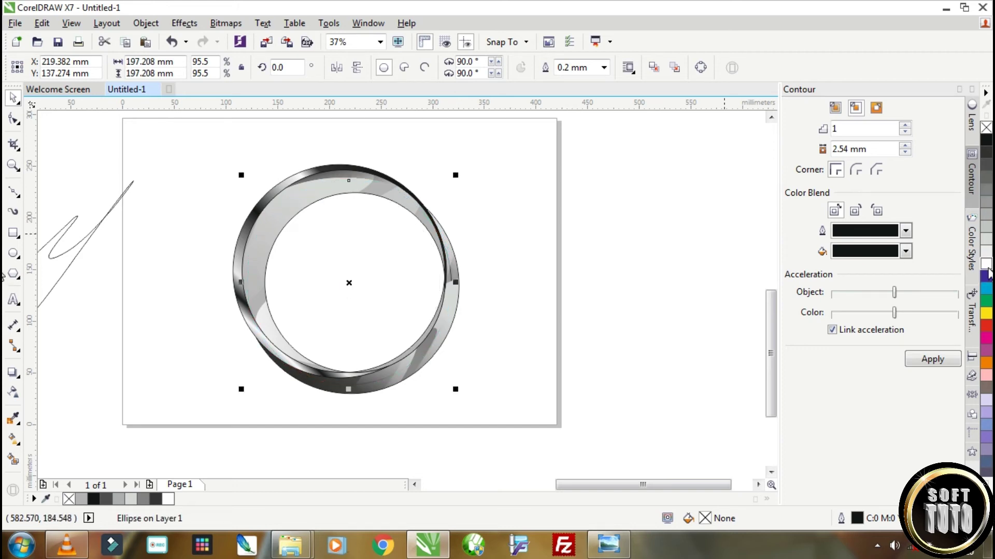
right_click(986, 290)
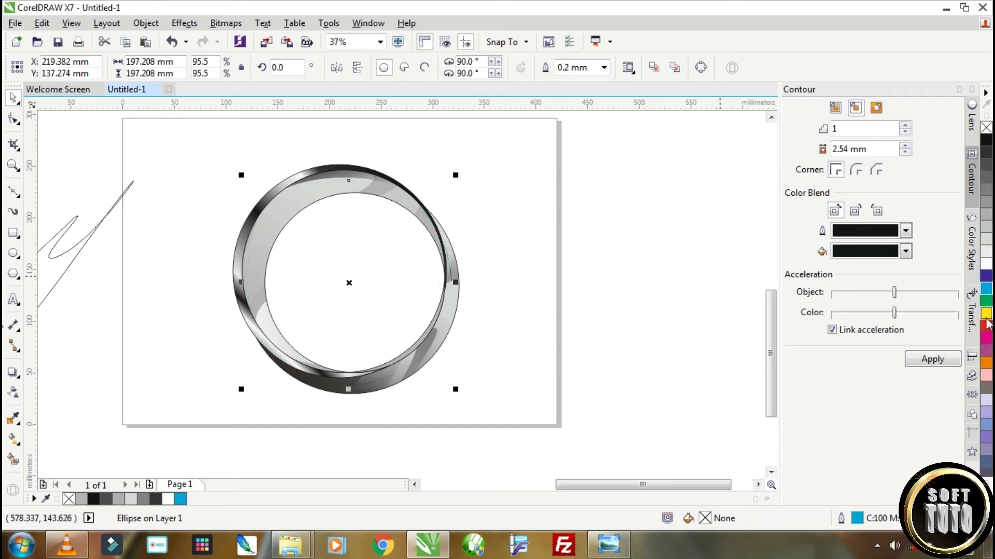
right_click(987, 302)
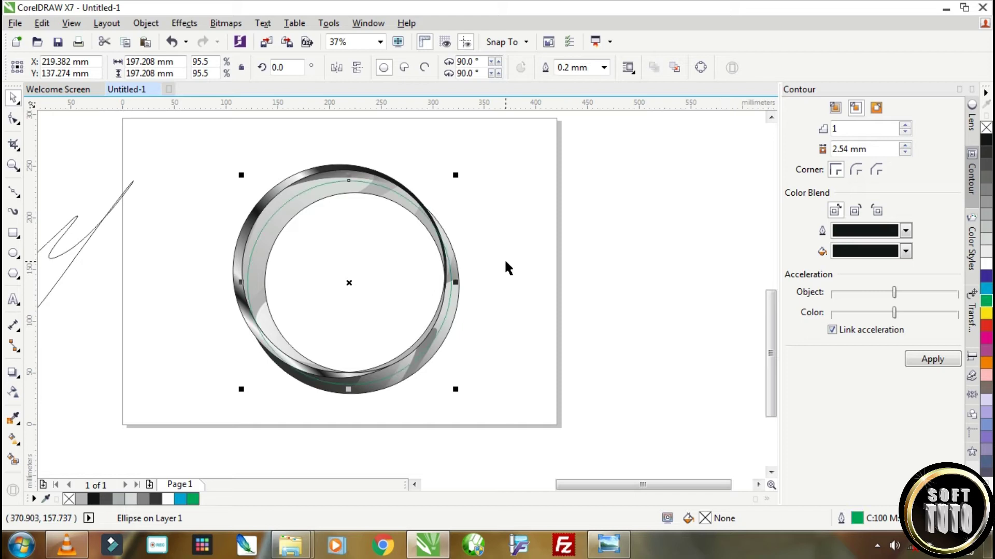
Shrink the green circle to about 187 mm across and shift it up and slightly left over the inner gray crescent.
scroll(336, 188, up, 2)
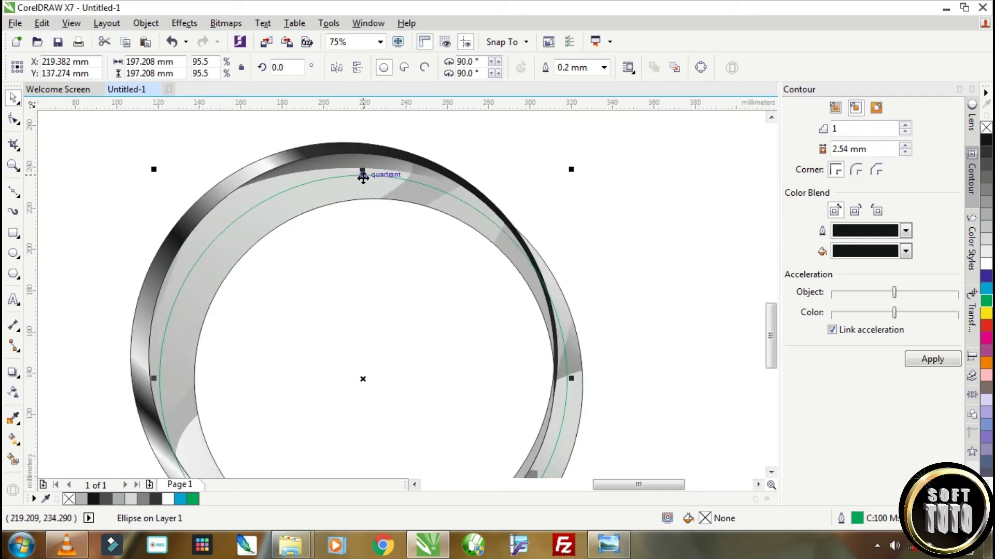
mouse_move(331, 178)
mouse_down()
mouse_move(329, 162)
mouse_move(338, 165)
mouse_up()
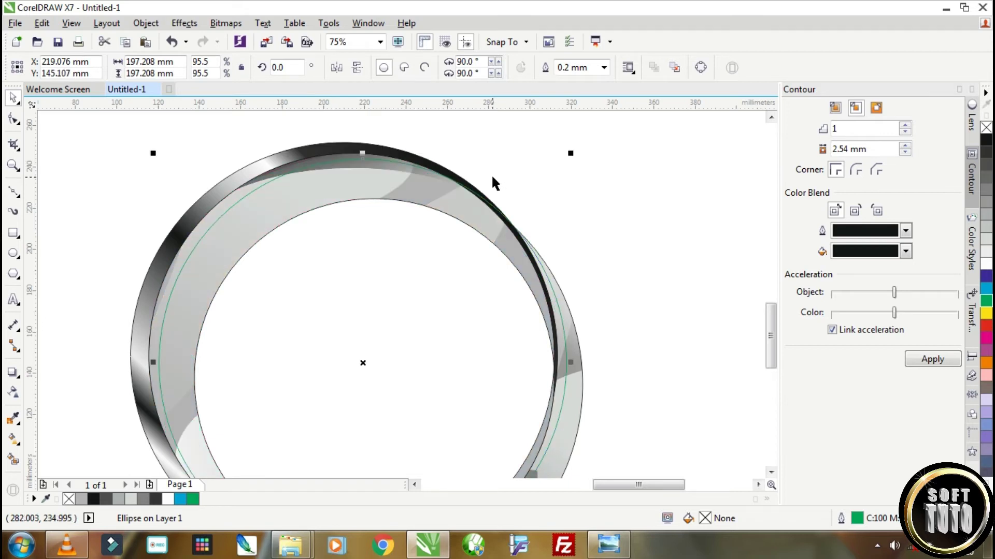
scroll(491, 175, down, 2)
drag(533, 164, 528, 167)
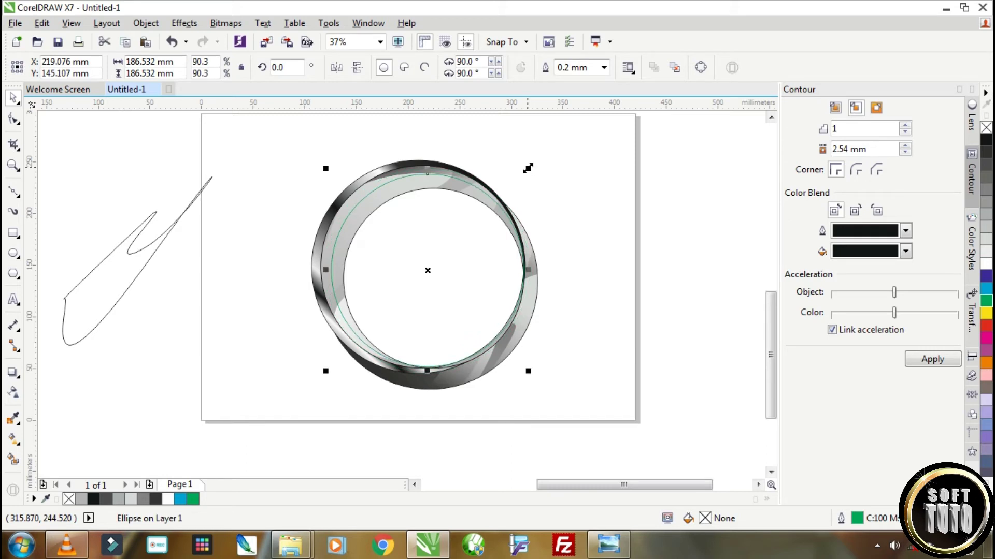
scroll(436, 186, up, 2)
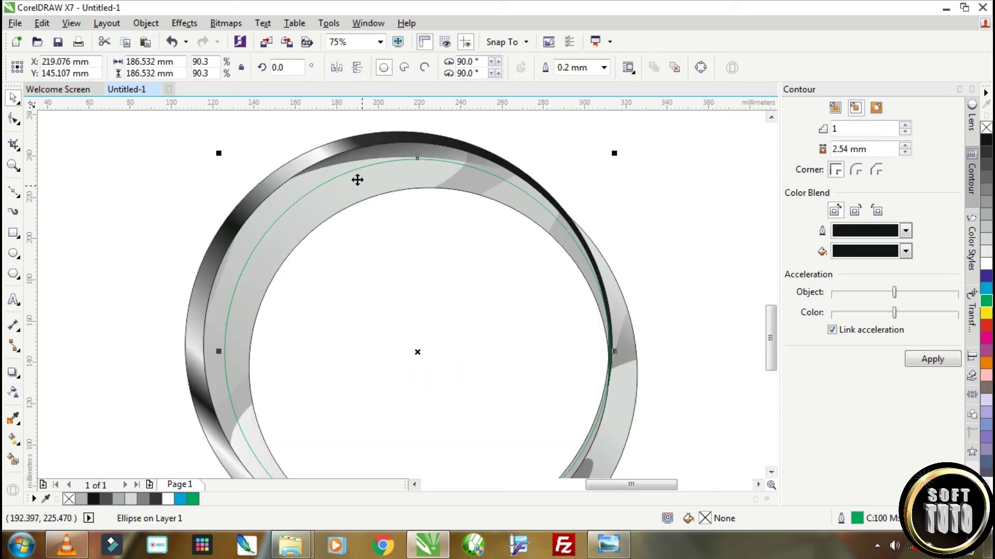
drag(348, 173, 344, 172)
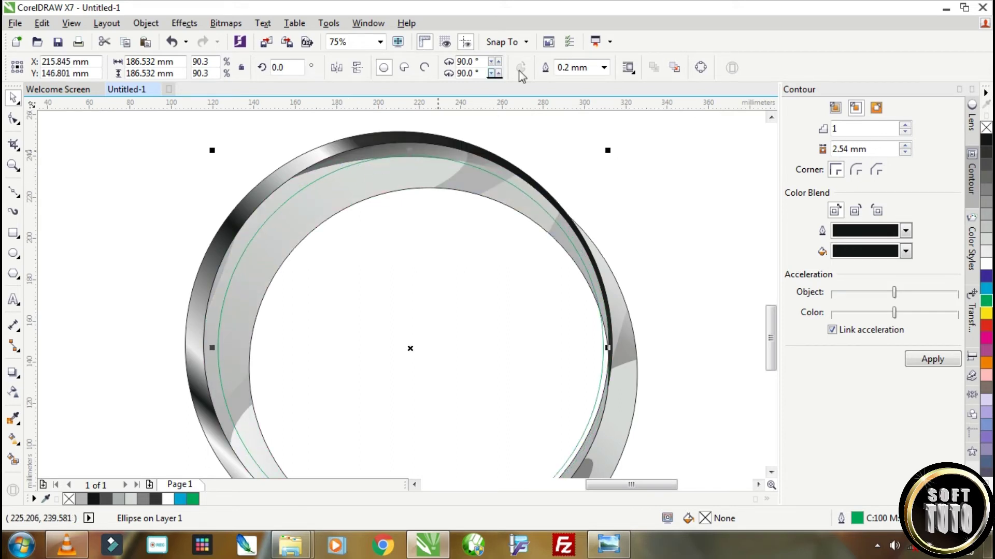
Set the green circle's outline to 0.75 mm and convert it to a 300 dpi CMYK bitmap with a transparent background.
click(600, 68)
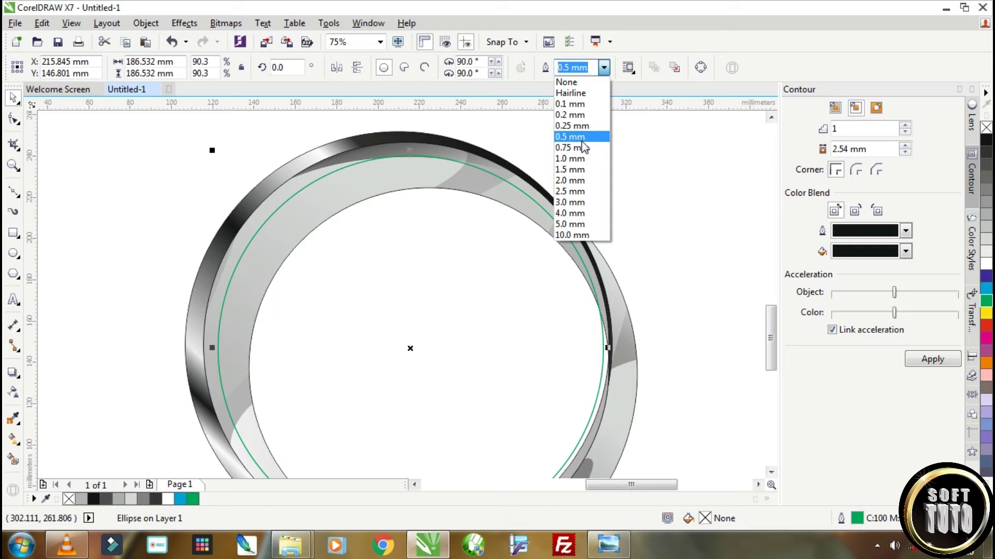
click(583, 147)
click(225, 25)
click(261, 40)
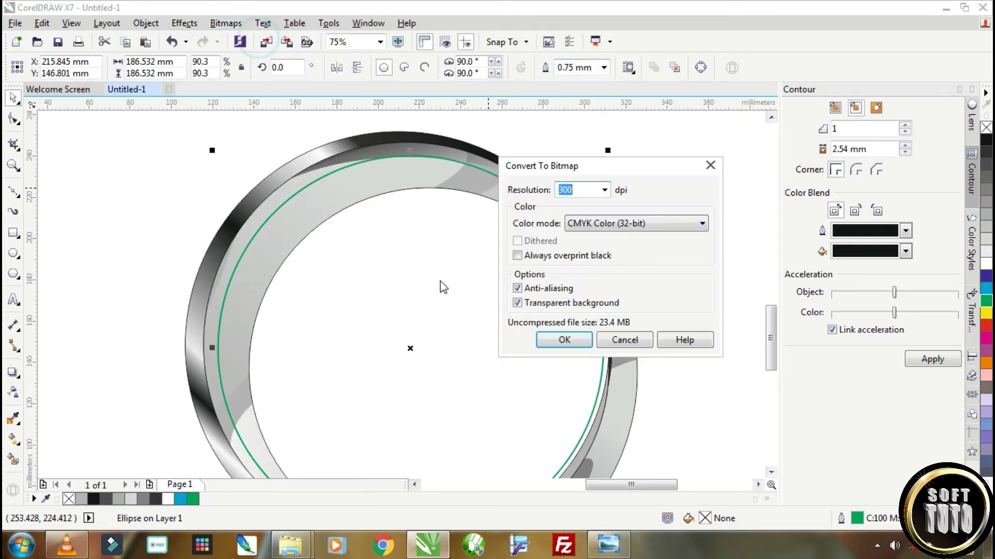
click(564, 339)
Apply a Gaussian Blur with a 9.2 pixel radius to the green circle bitmap.
click(225, 23)
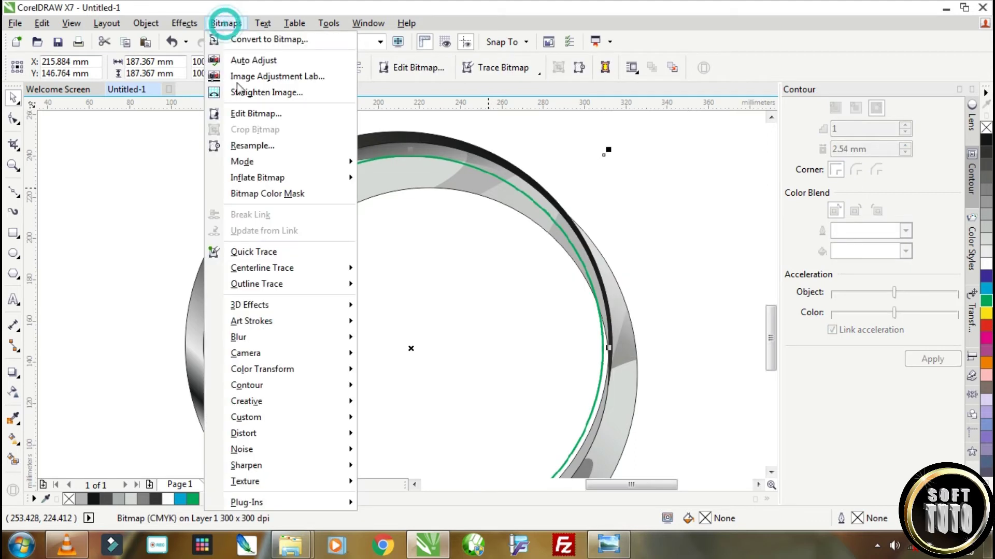
mouse_move(255, 341)
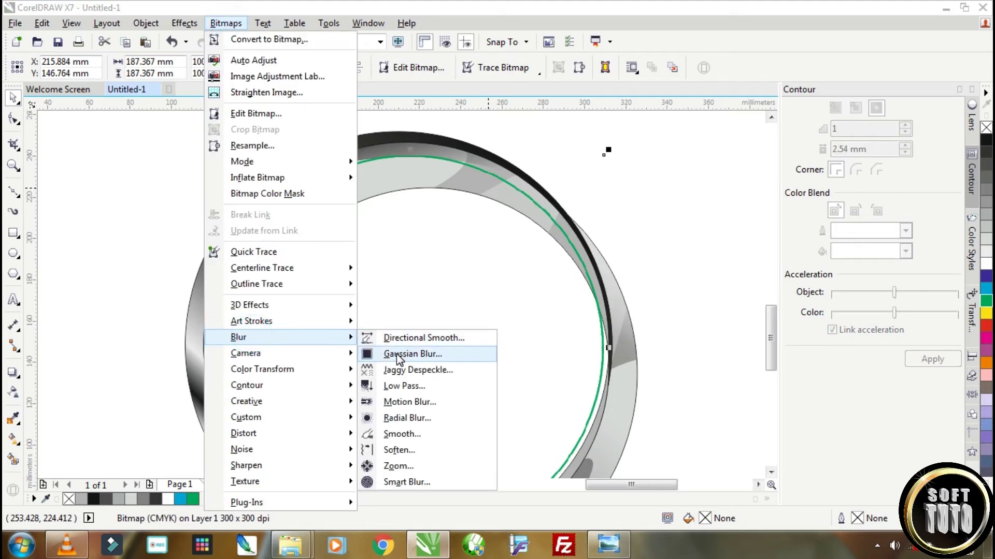
click(406, 353)
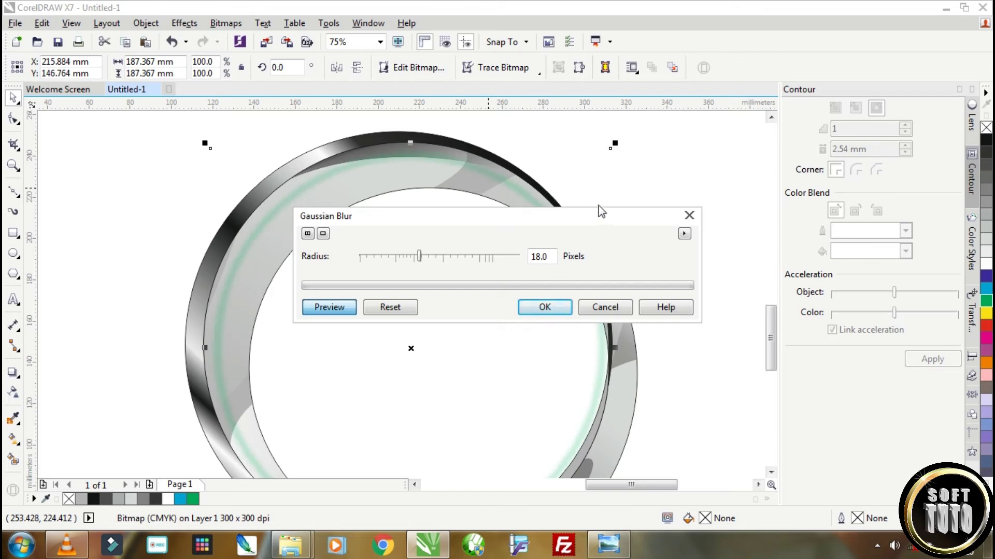
drag(421, 261, 413, 262)
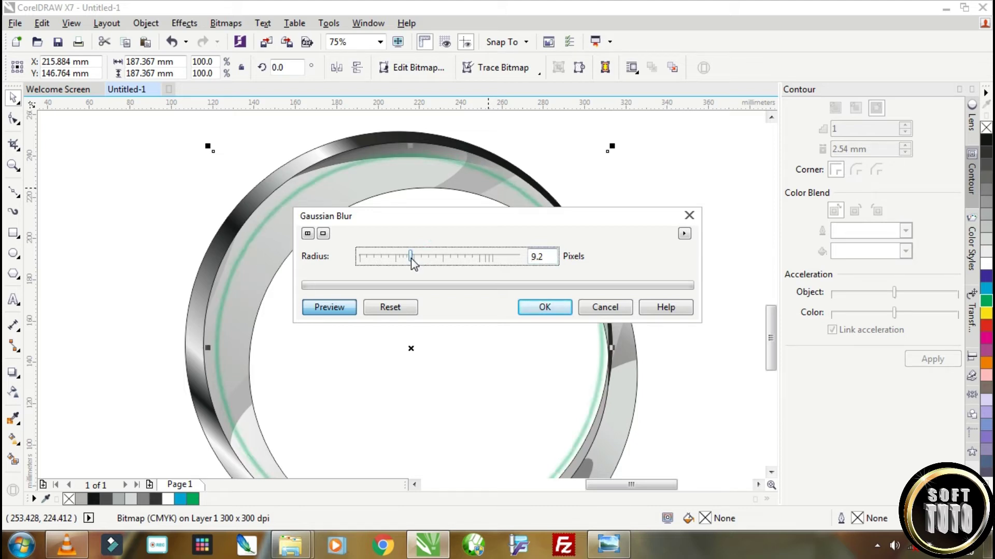
click(545, 307)
Stretch the blurred green circle to about 195 by 193 mm so it meets the ring's right and lower-right inner edge.
scroll(520, 296, down, 2)
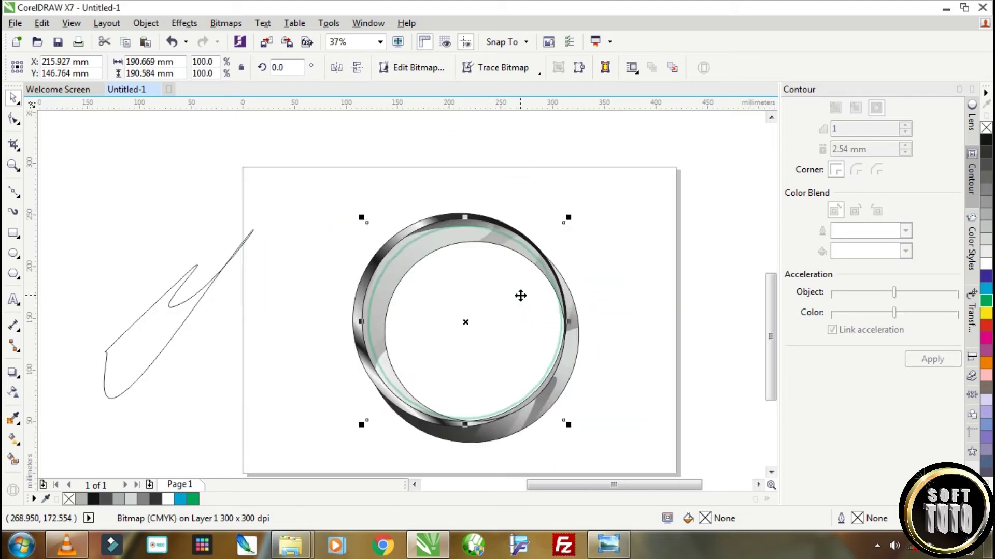
scroll(533, 347, up, 2)
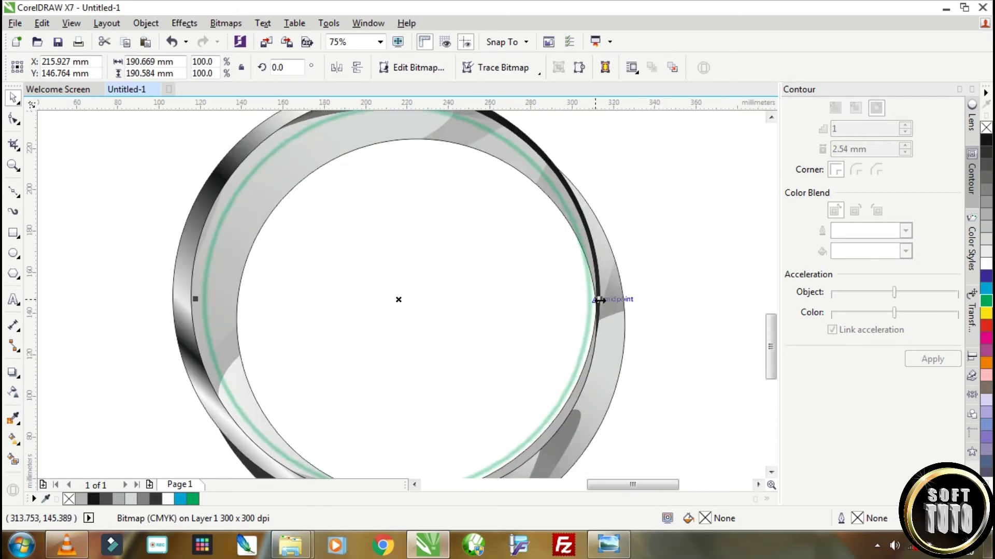
drag(599, 299, 606, 302)
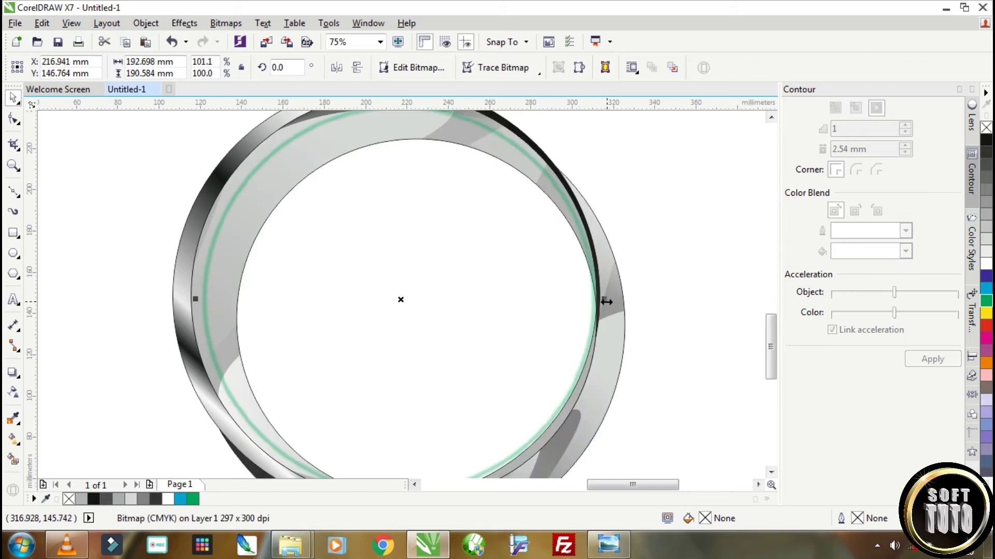
scroll(605, 305, down, 2)
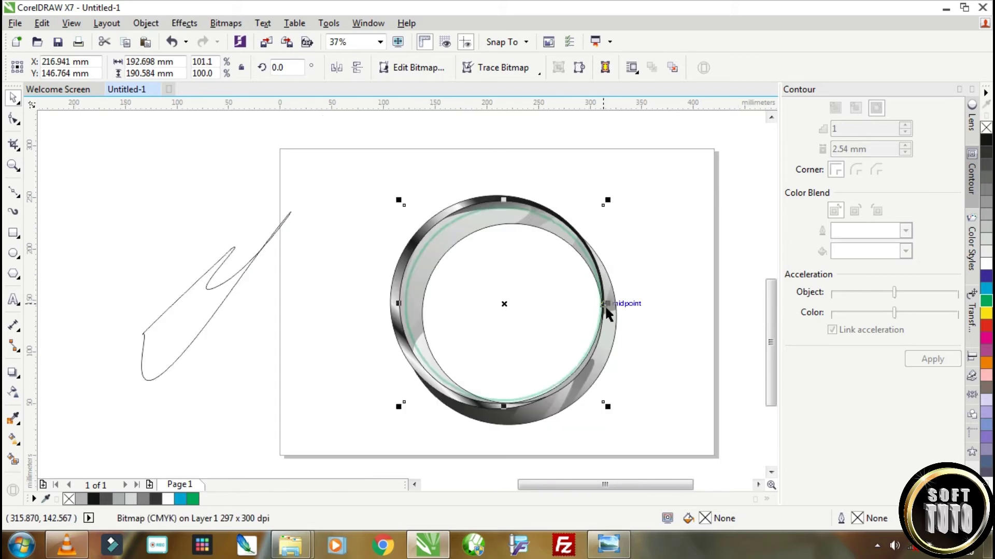
scroll(589, 393, up, 2)
drag(621, 416, 629, 417)
PowerClip the blurred green circle inside the ring's inner gray crescent.
scroll(611, 352, down, 2)
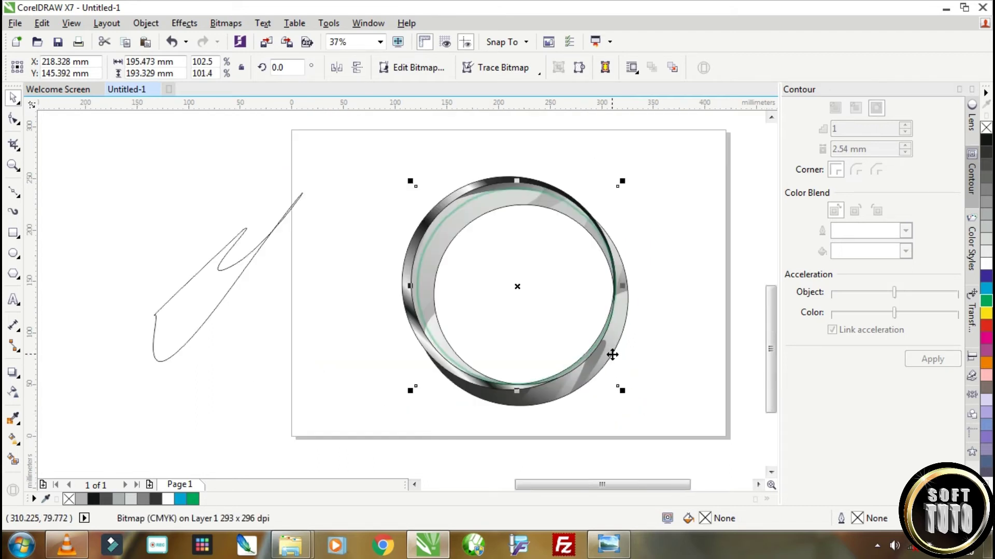
right_click(452, 221)
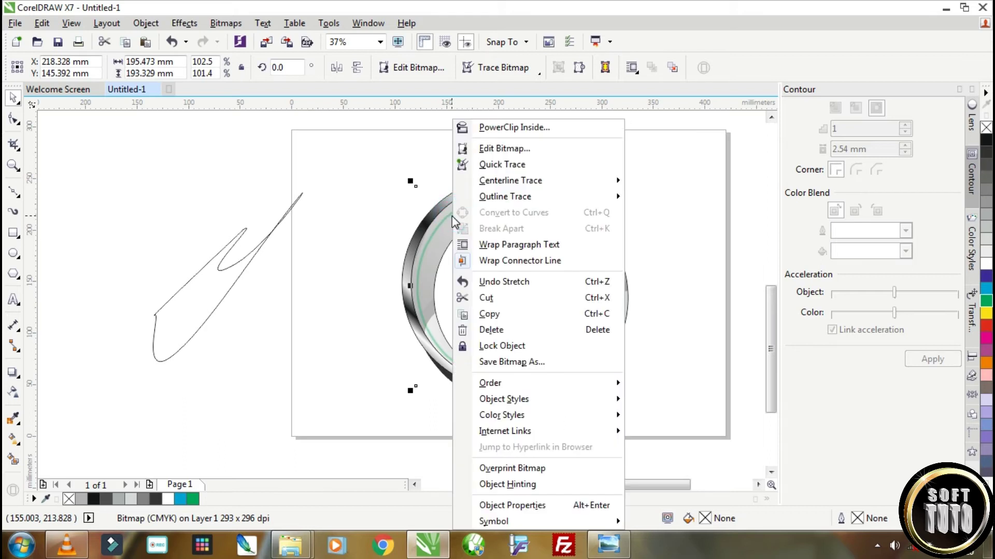
click(511, 129)
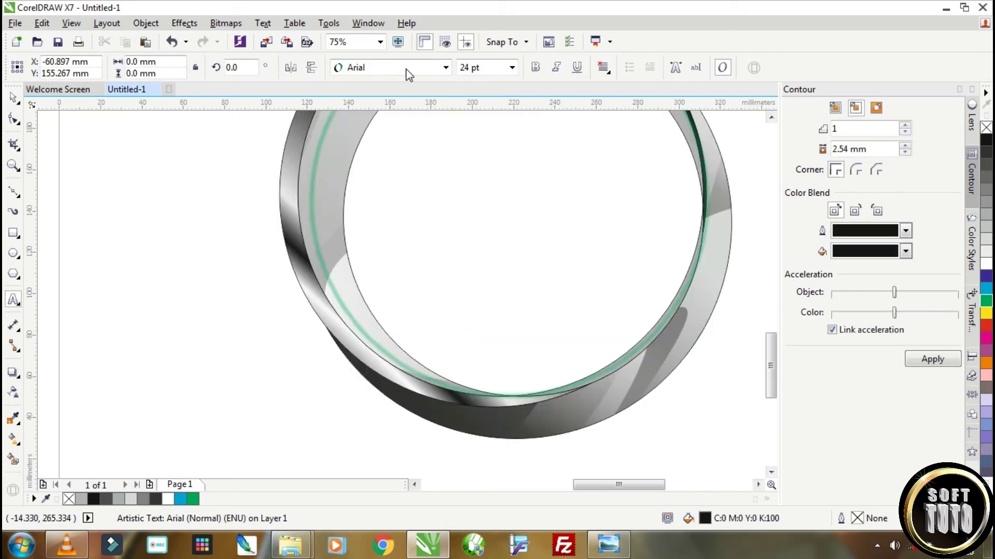
Add a letter J beside the page, enlarge it to about 357 pt and set its font to Arial Rounded MT Bold.
click(406, 67)
mouse_move(406, 84)
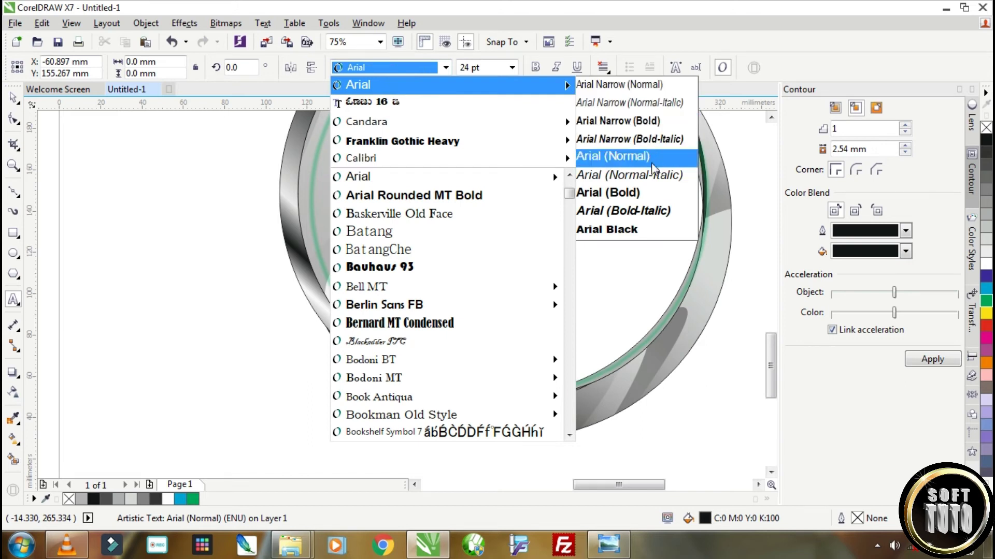
click(409, 195)
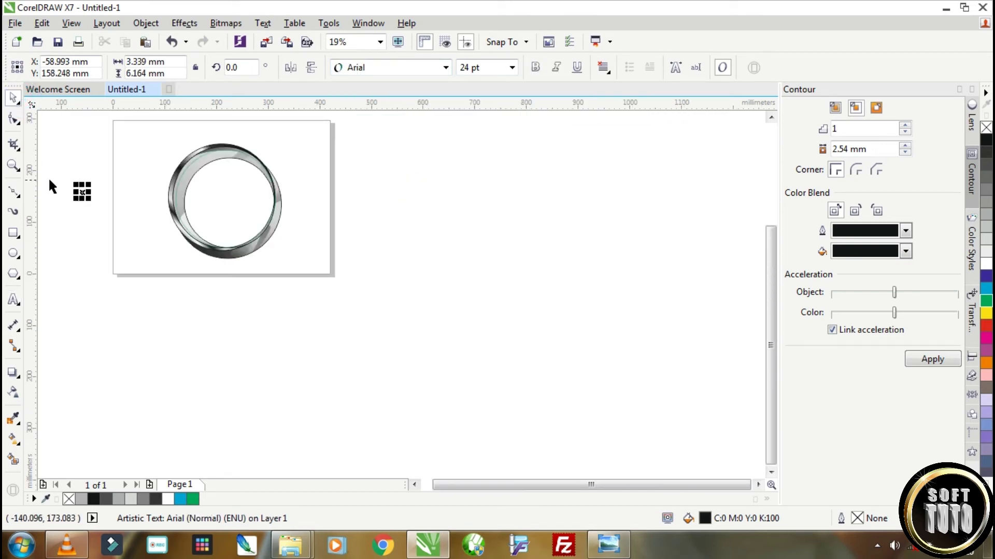
scroll(48, 176, up, 2)
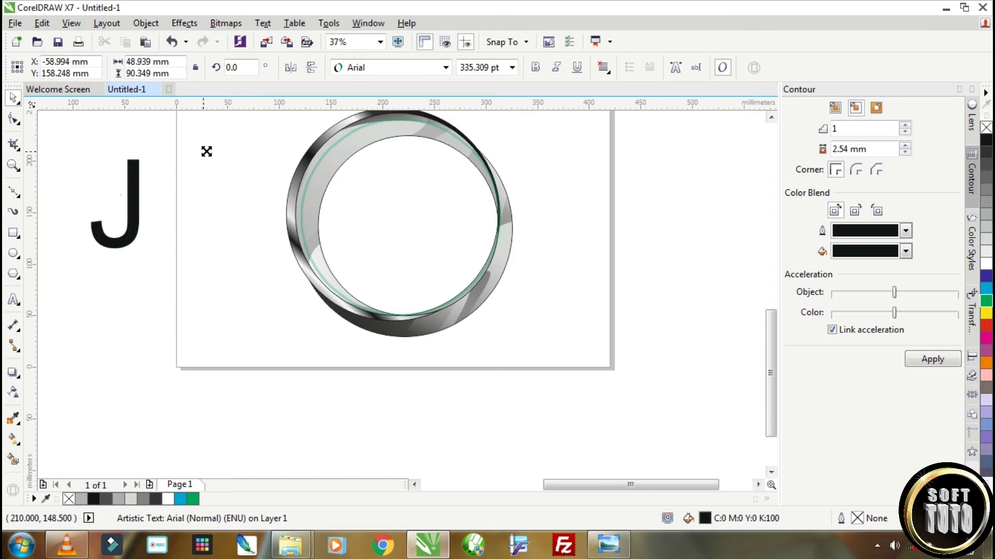
click(408, 64)
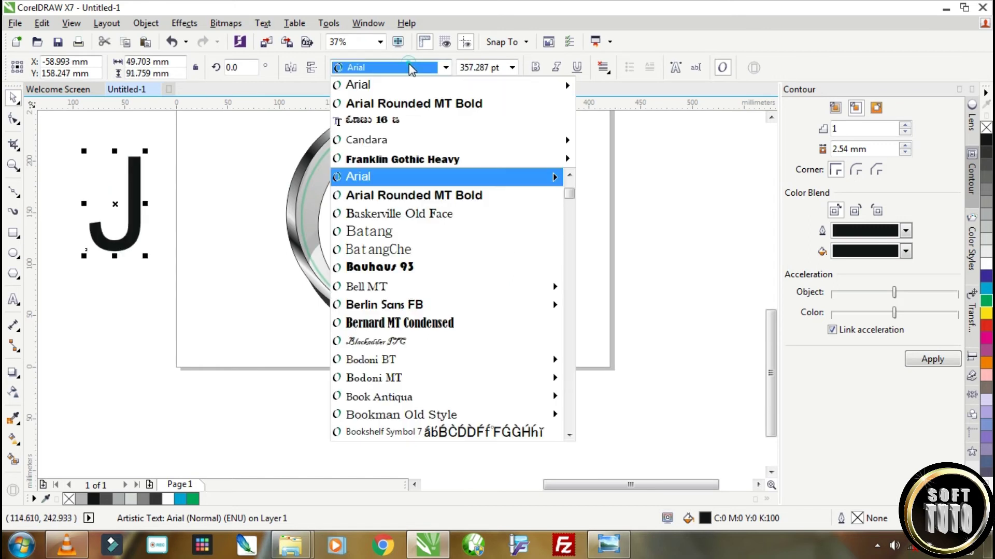
click(413, 107)
Place the letter J inside the ring at about 91 by 142 mm and fill it green.
drag(136, 181, 459, 149)
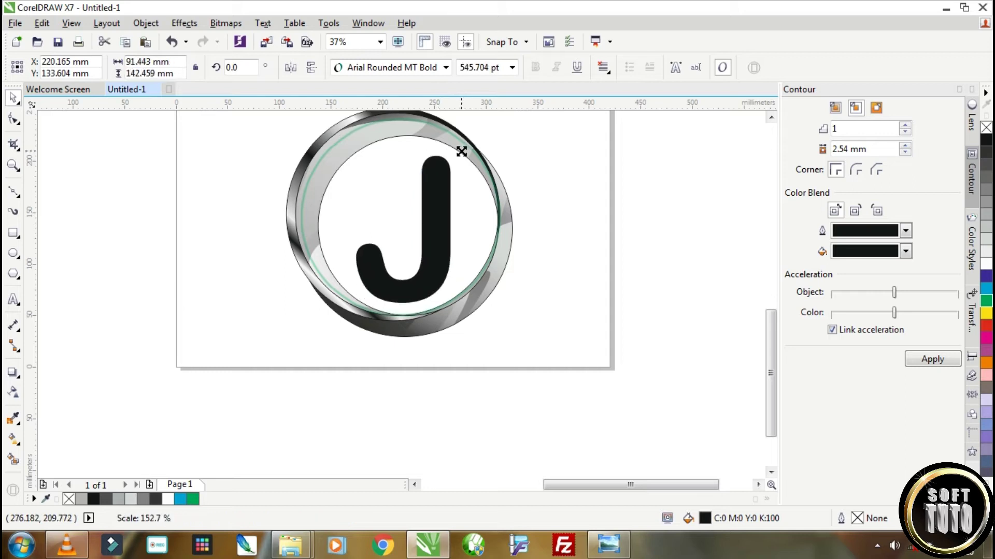
click(986, 302)
scroll(440, 240, up, 2)
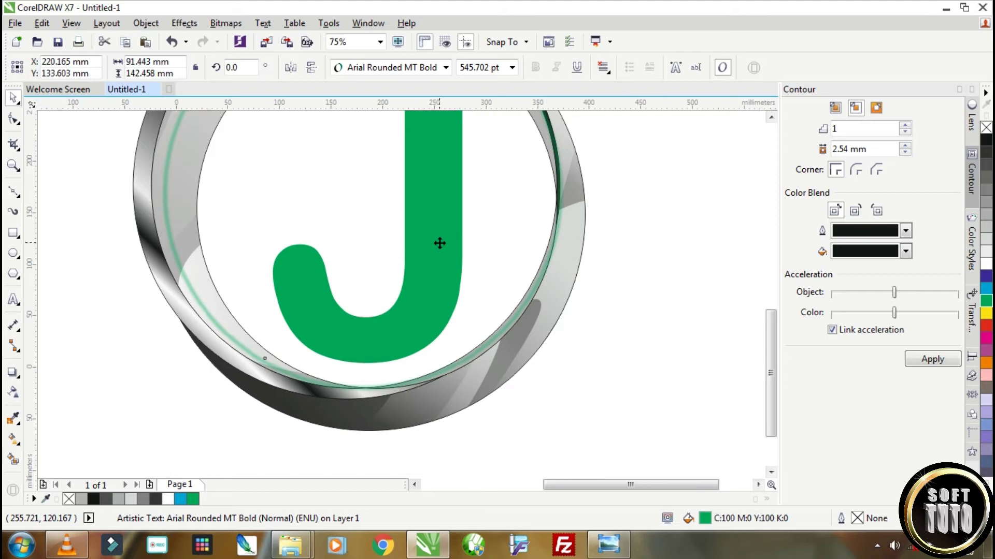
Copy the green J to the lower left beside the page and overlay a slightly offset duplicate filled light gray.
scroll(439, 243, down, 2)
drag(434, 215, 151, 294)
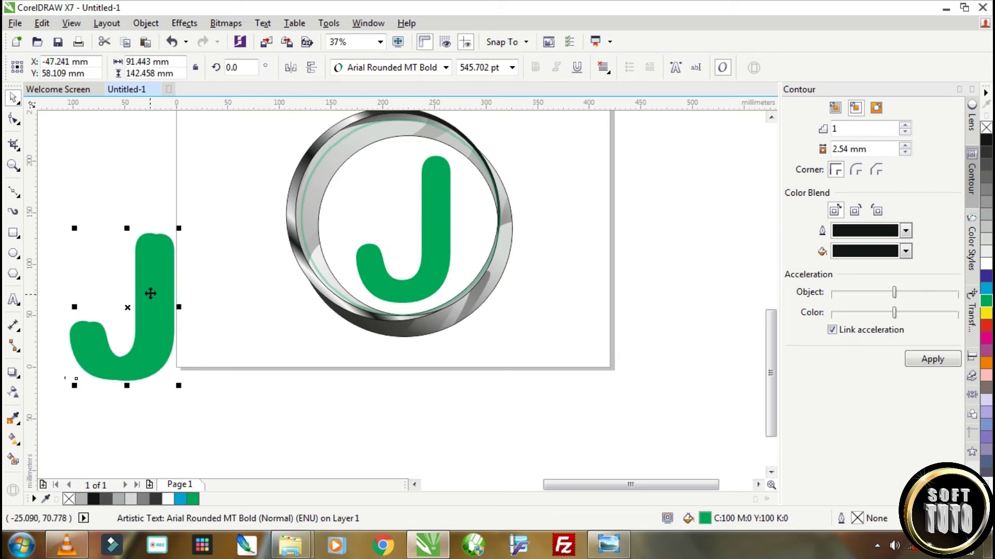
click(987, 242)
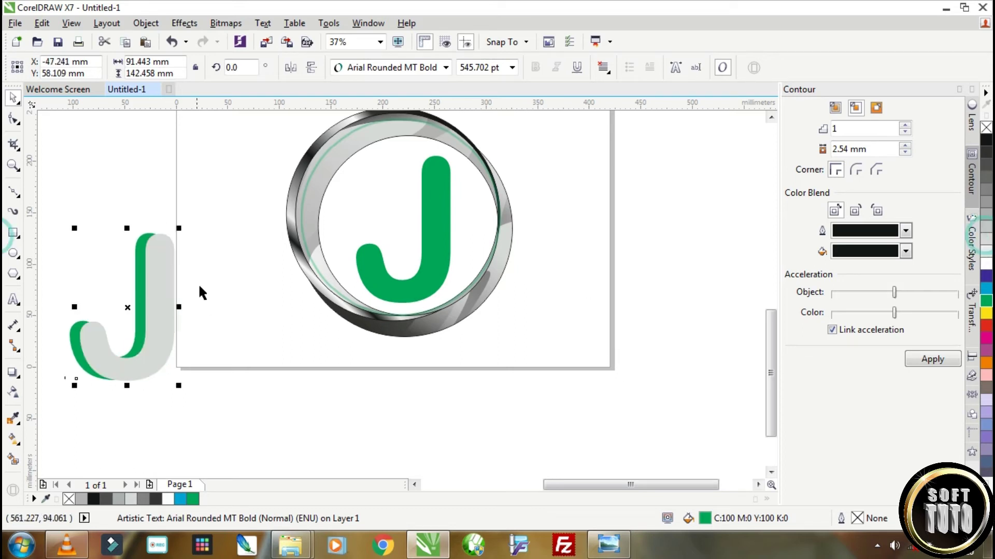
scroll(166, 280, up, 1)
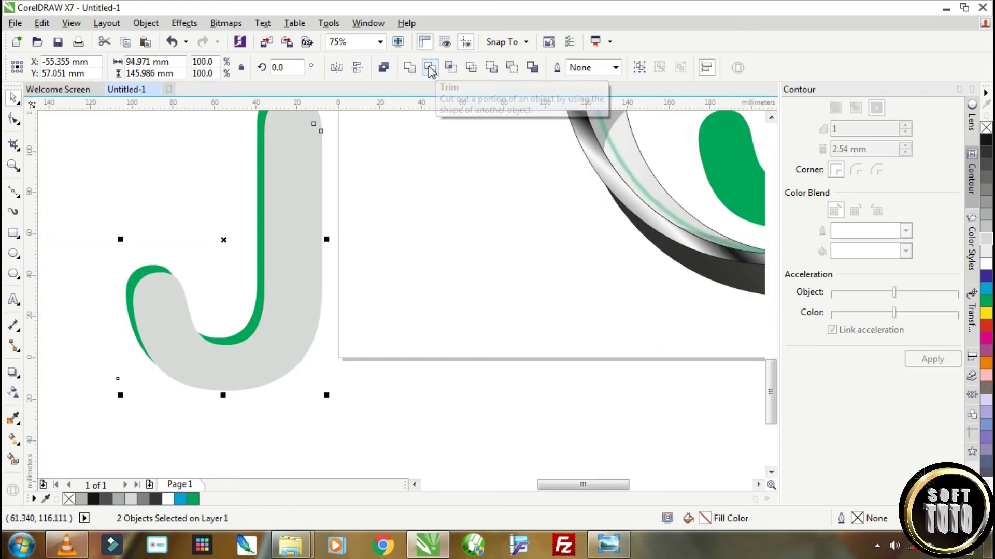
Trim the green J with the overlapping light gray J and place a copy of the gray J to its lower right.
click(428, 67)
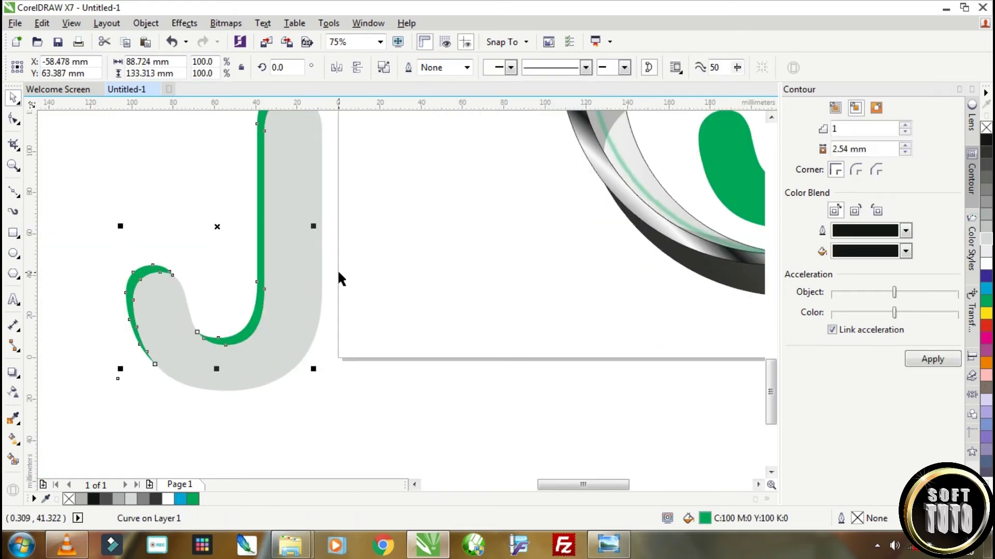
scroll(338, 271, down, 1)
click(331, 342)
drag(320, 292, 422, 322)
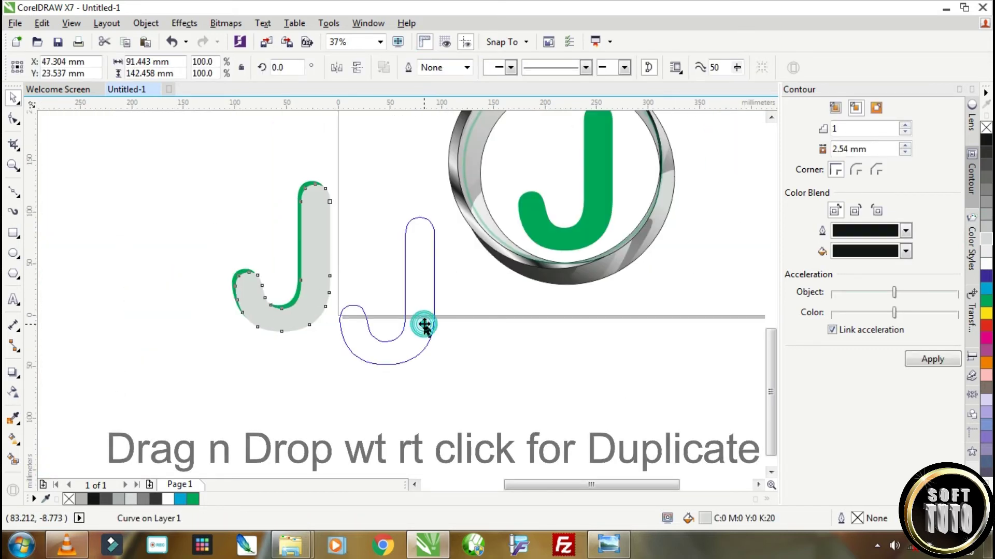
right_click(422, 322)
Overlay a duplicate on the copied gray J, shifted slightly down and left, and fill it black.
click(321, 260)
drag(387, 270, 417, 292)
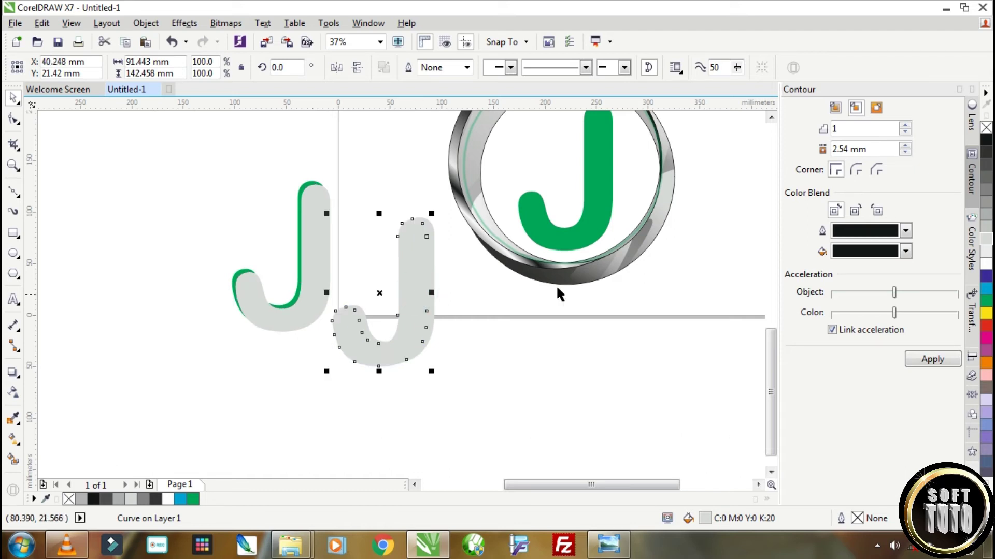
click(986, 140)
scroll(435, 238, up, 4)
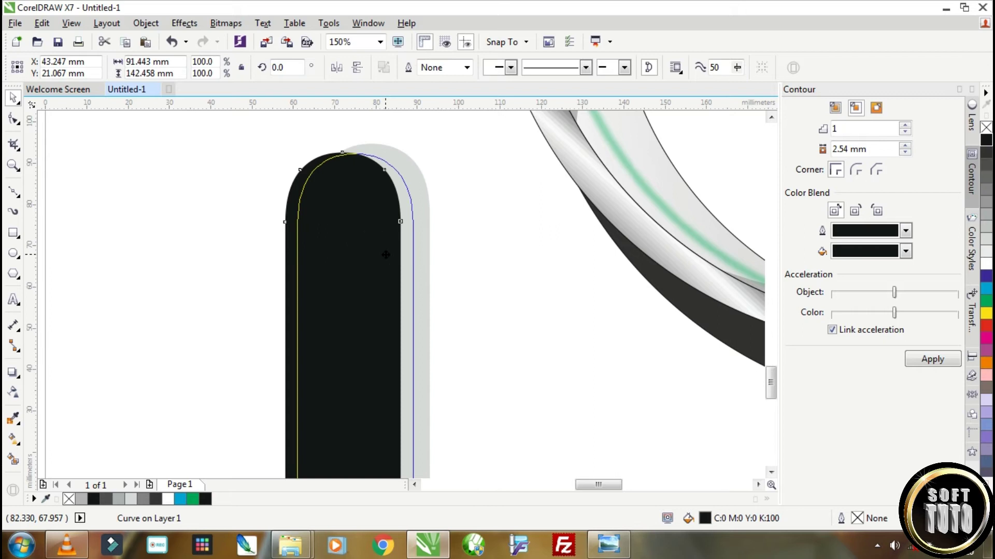
drag(386, 254, 386, 256)
Trim the gray J with the black J and move the black J away below the page.
shift+click(424, 208)
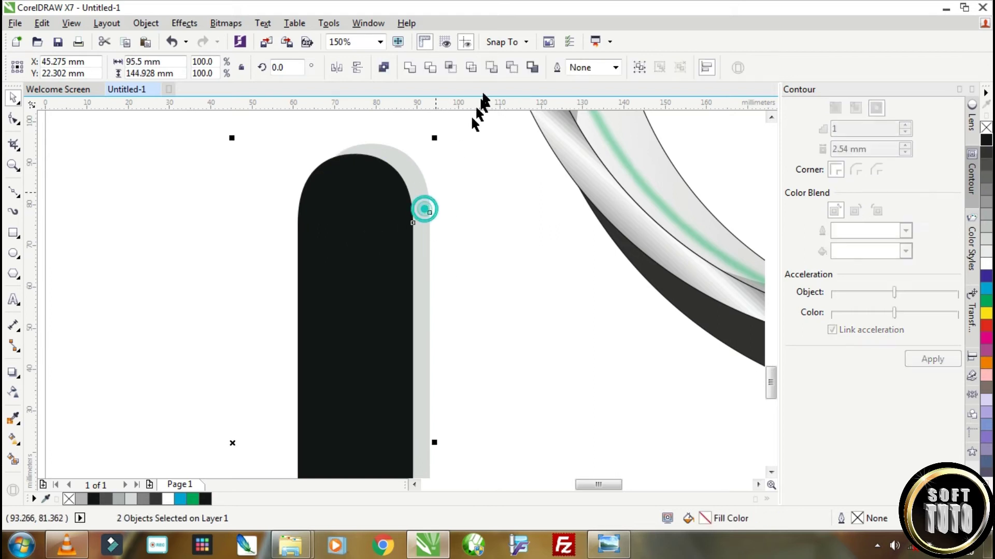
click(429, 67)
scroll(474, 219, down, 6)
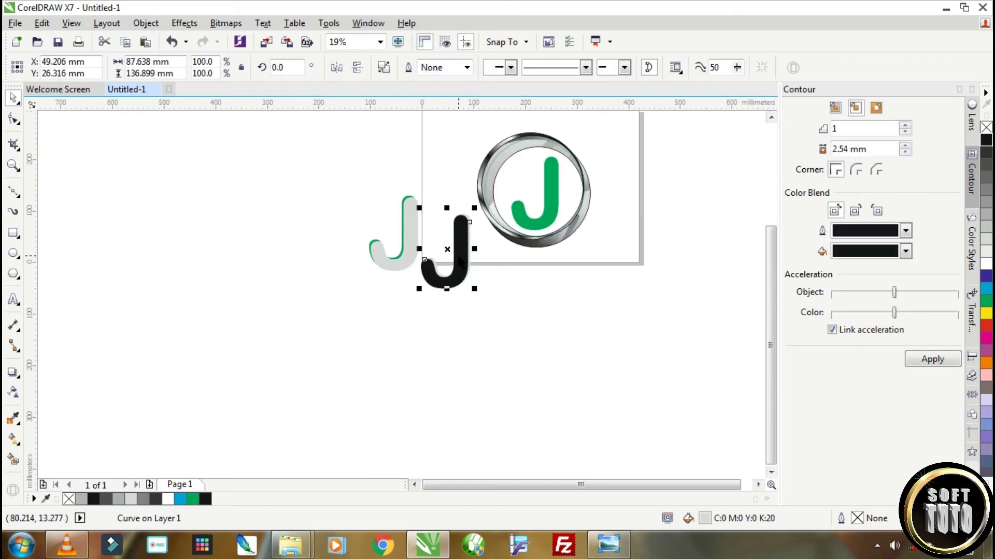
drag(460, 260, 387, 349)
Fill the remaining gray sliver with the dark green shade C:96 M:26 Y:68 K:69.
click(467, 259)
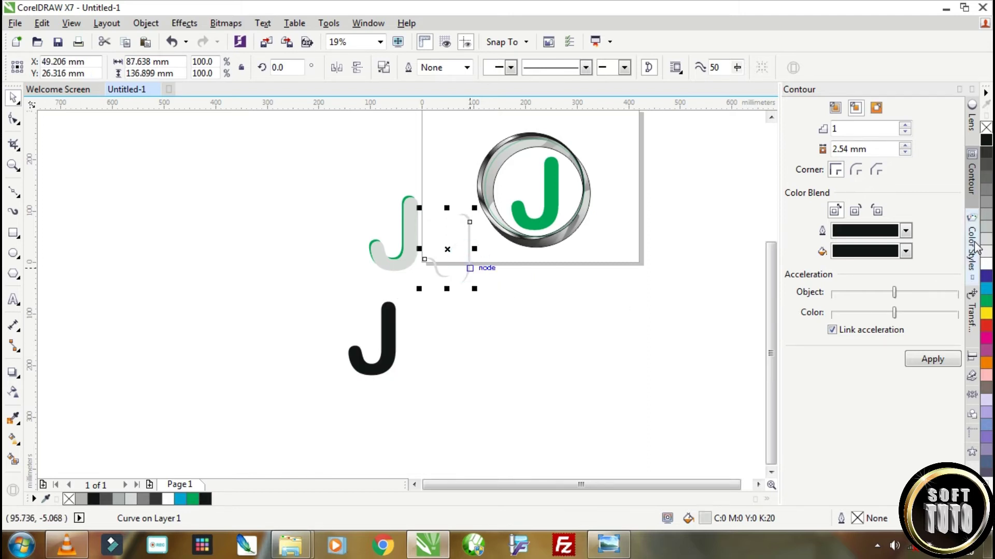
click(988, 303)
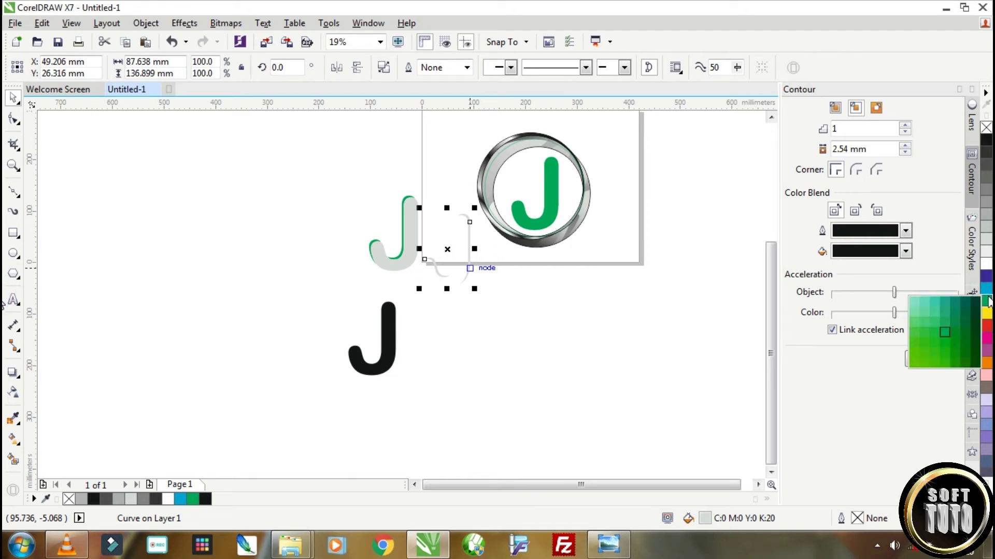
click(976, 310)
Convert the dark green sliver to a 300 dpi CMYK bitmap.
scroll(472, 262, up, 2)
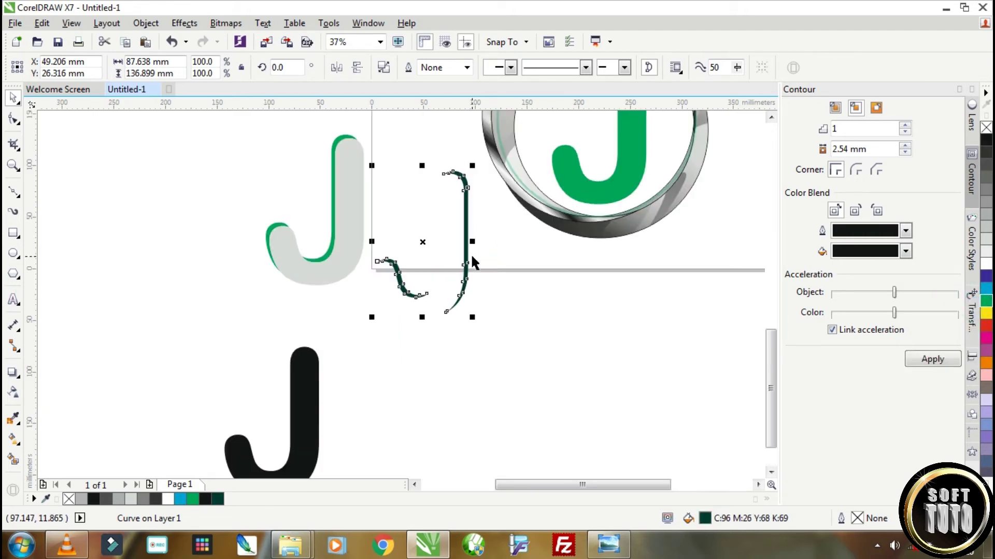
click(227, 24)
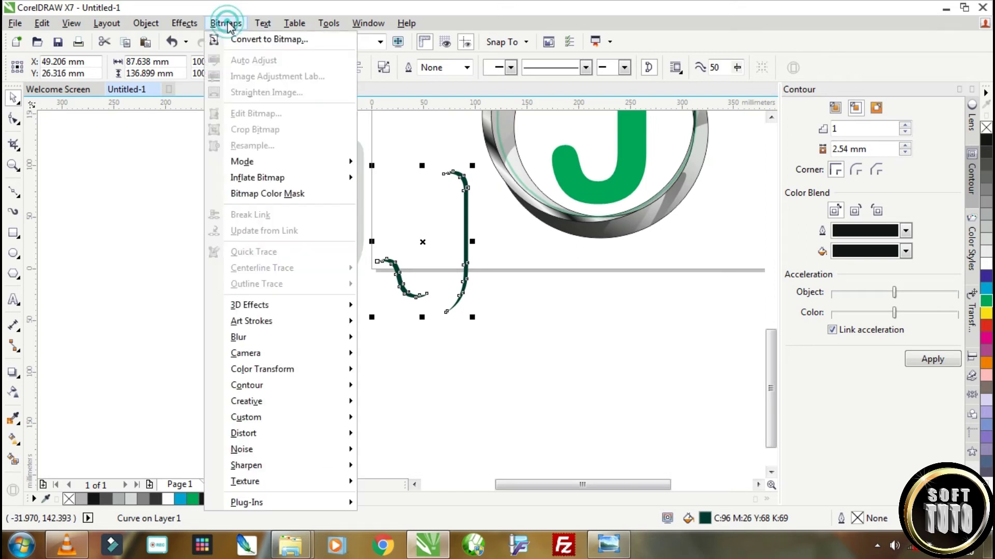
click(267, 42)
click(578, 342)
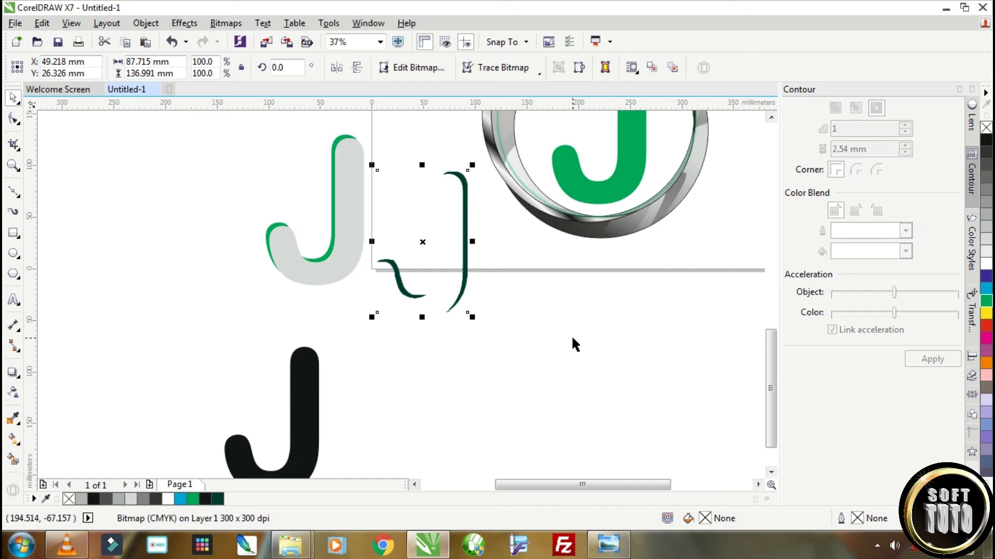
Apply a Gaussian Blur with an 18-pixel radius to the dark green sliver bitmap.
click(226, 23)
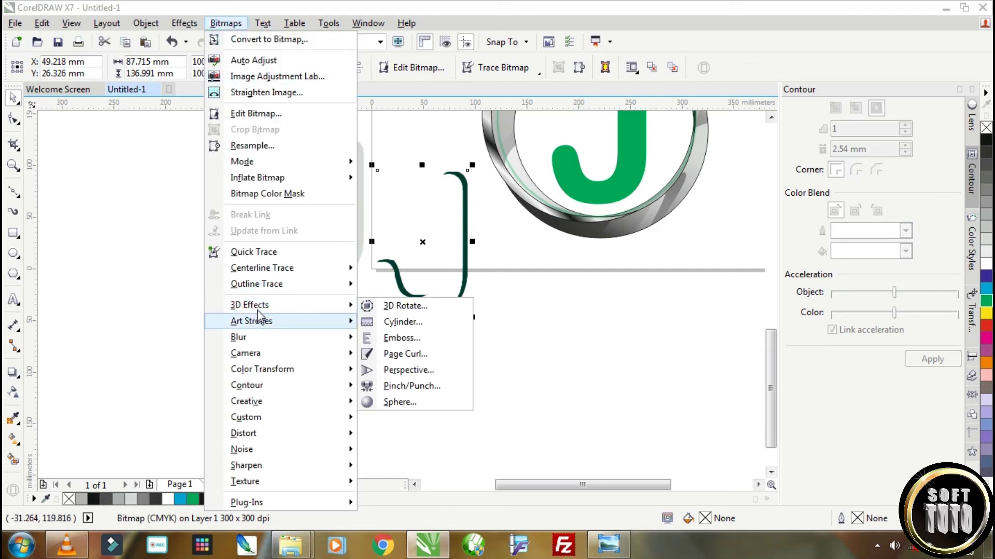
click(264, 338)
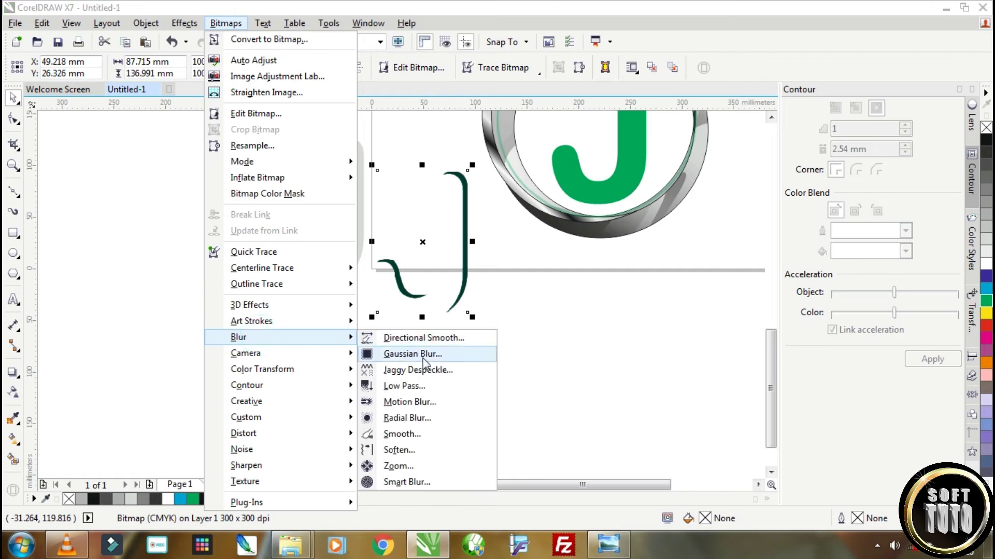
click(417, 357)
drag(503, 223, 541, 322)
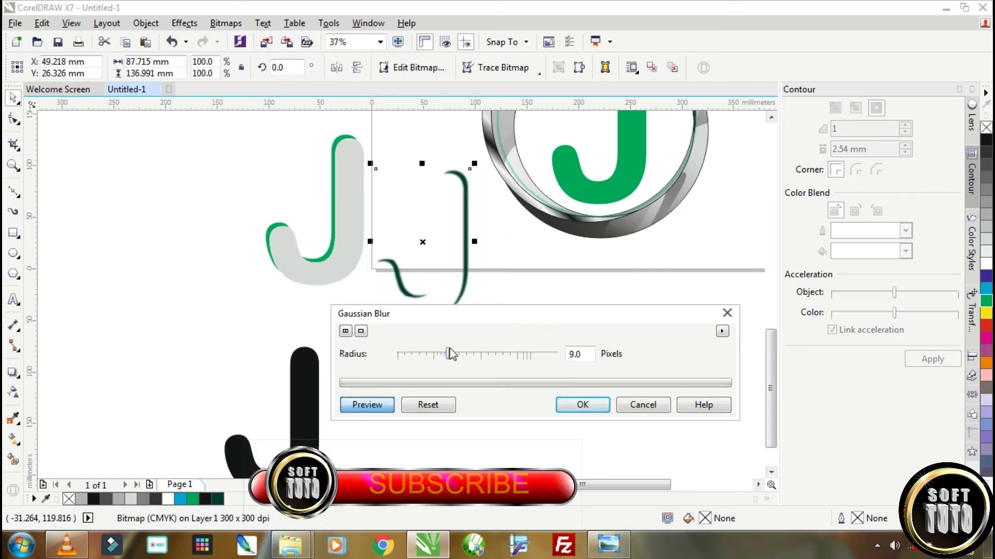
drag(450, 355, 460, 356)
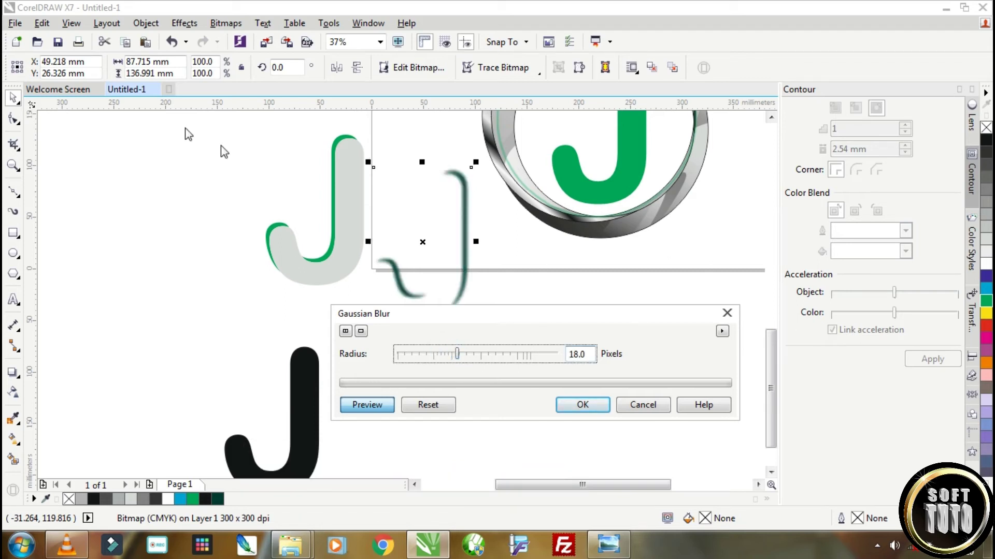
click(600, 407)
PowerClip the blurred dark green sliver inside the green J in the ring.
right_click(465, 206)
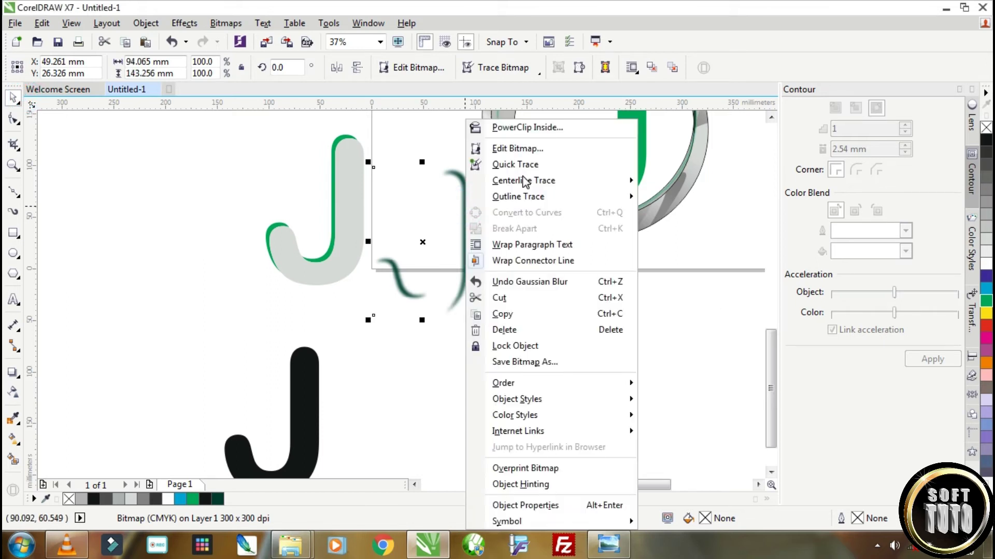
click(529, 126)
click(633, 135)
scroll(637, 134, down, 2)
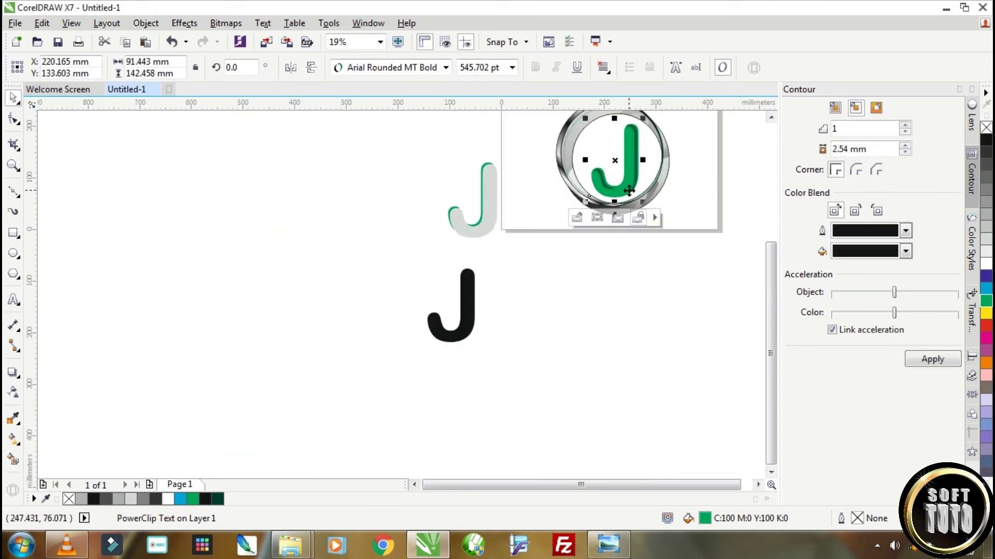
scroll(638, 134, up, 2)
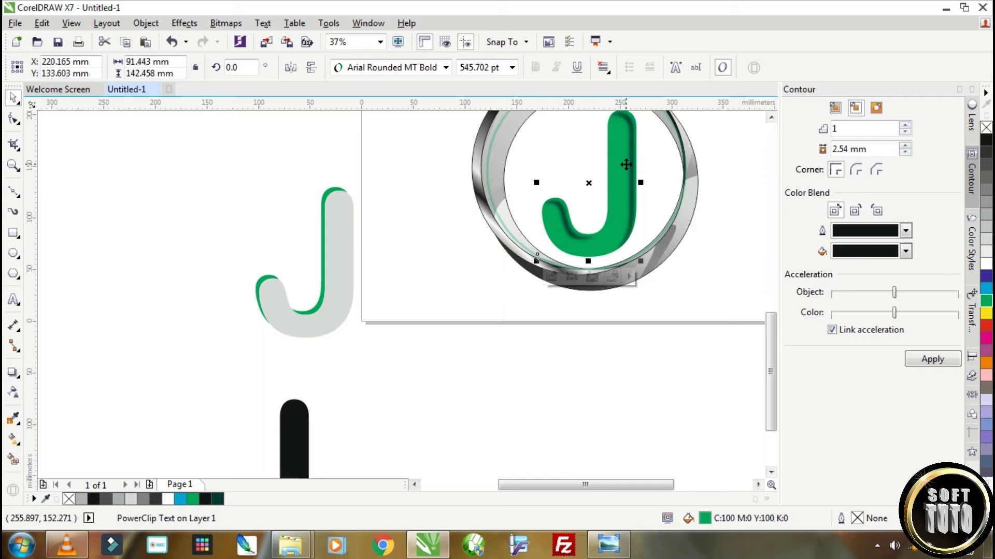
Move the gray J off the trimmed green sliver to the lower left, and shift the sliver toward the page's lower-left corner.
click(337, 209)
drag(346, 260, 252, 377)
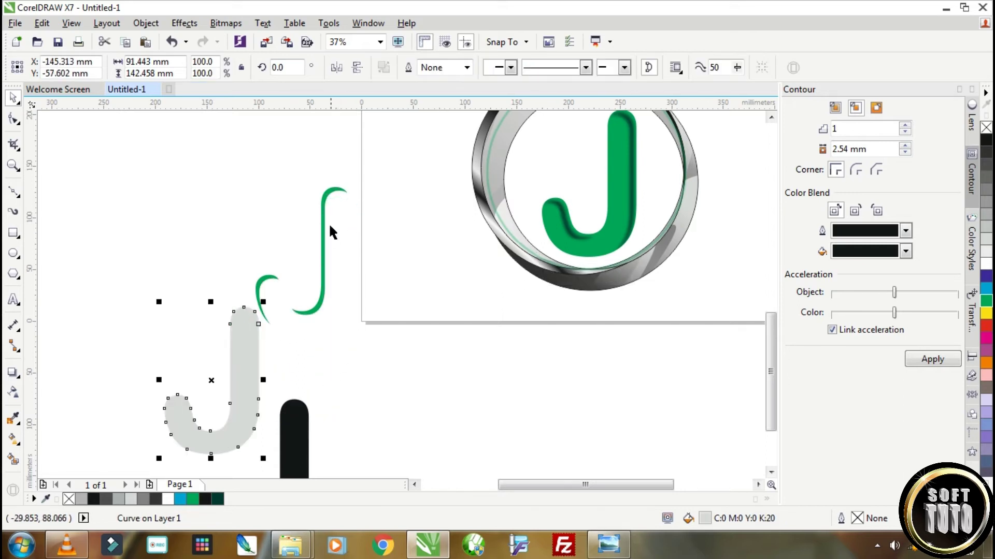
drag(321, 210, 391, 219)
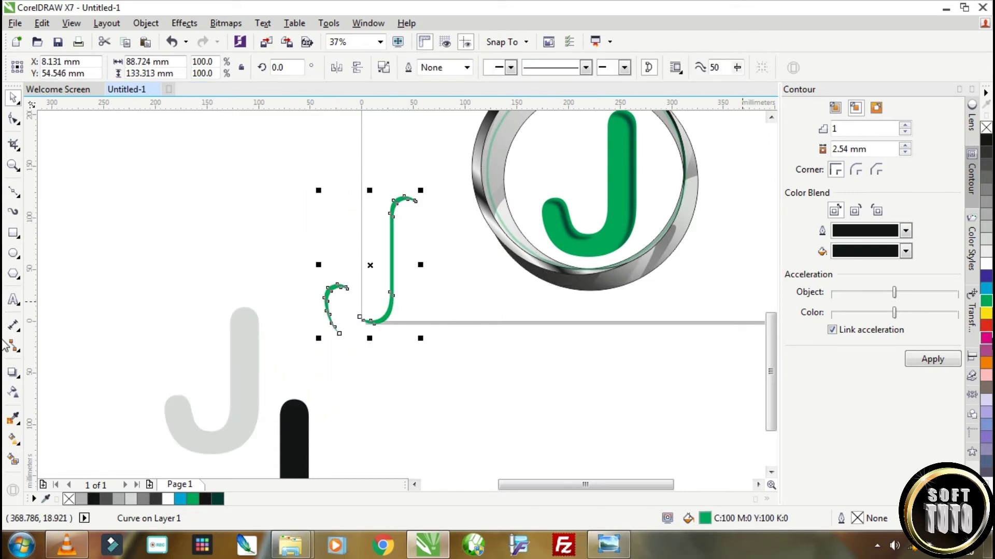
Fill the green sliver with the lime shade C:61 M:3 Y:100 K:15 and place a copy of it to the lower right.
click(986, 317)
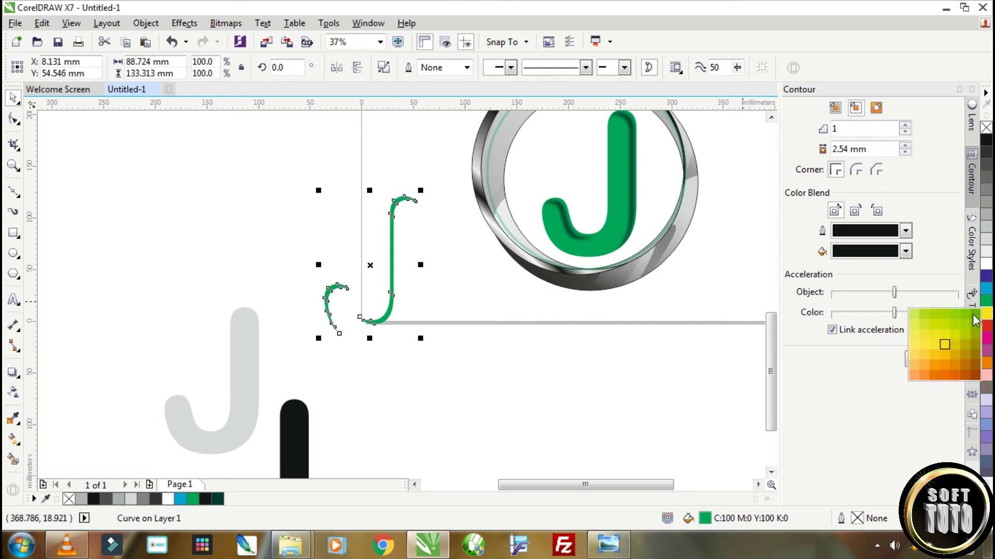
click(974, 318)
drag(393, 254, 449, 342)
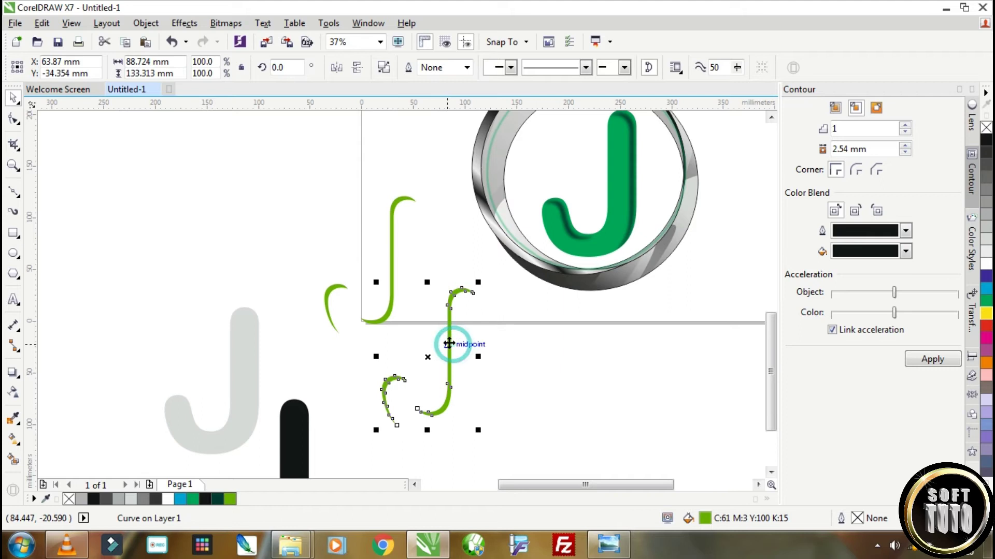
Convert the original lime green sliver to a 300 dpi CMYK bitmap with a transparent background.
click(392, 214)
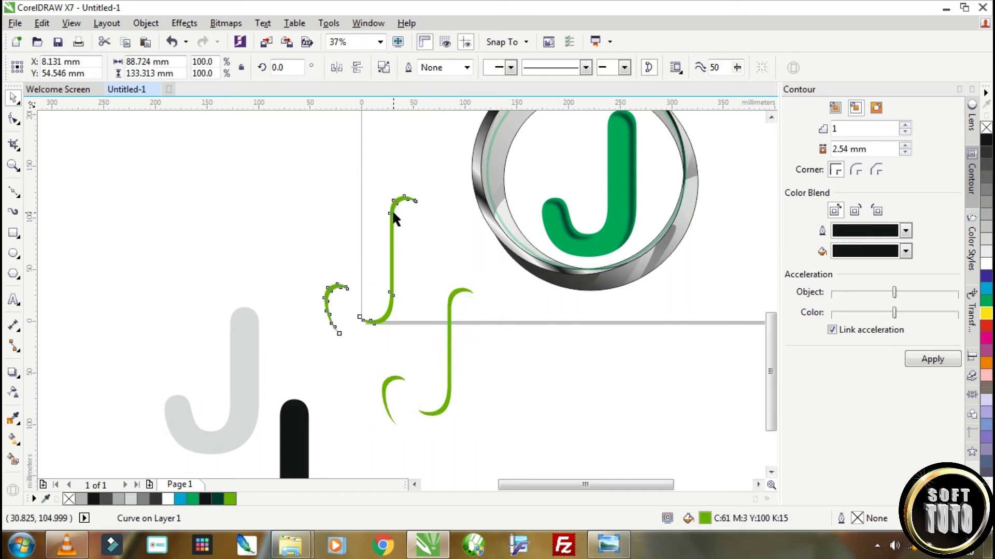
click(225, 24)
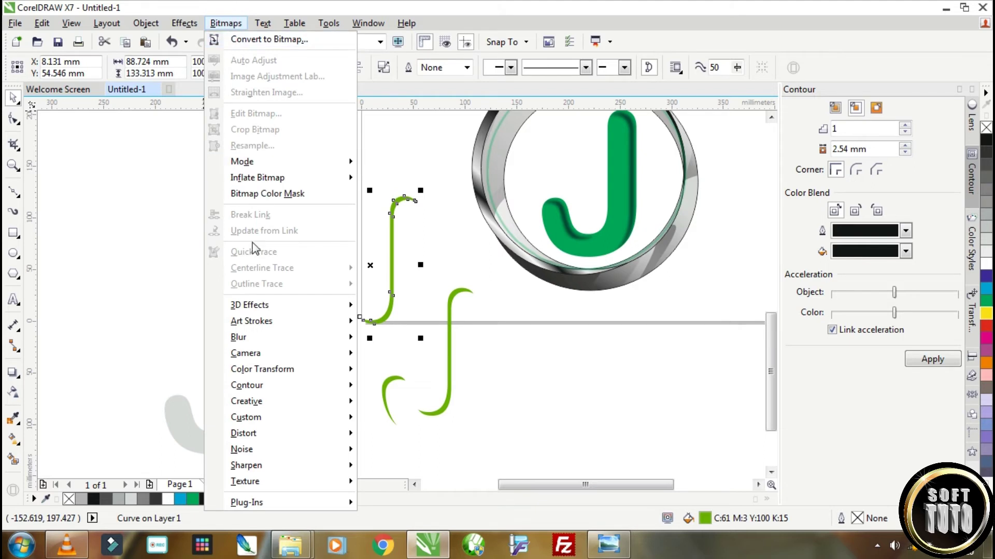
click(254, 40)
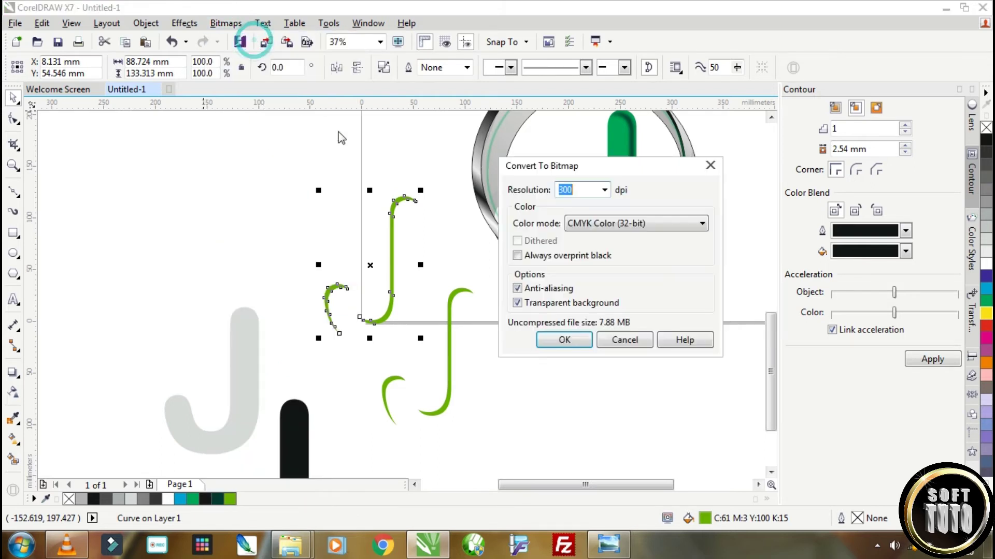
click(564, 340)
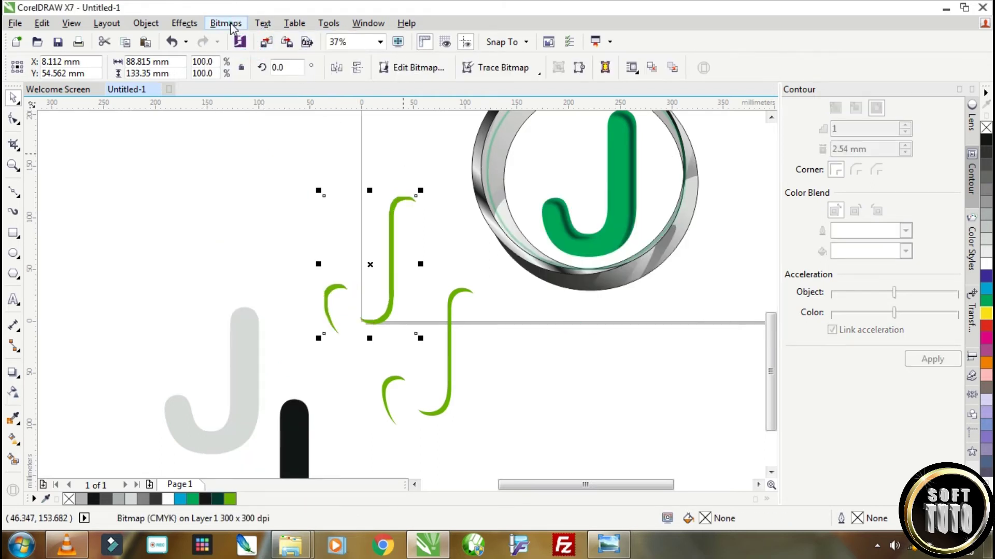
Apply a Gaussian Blur with an 18-pixel radius to the lime green sliver bitmap.
click(225, 23)
click(279, 336)
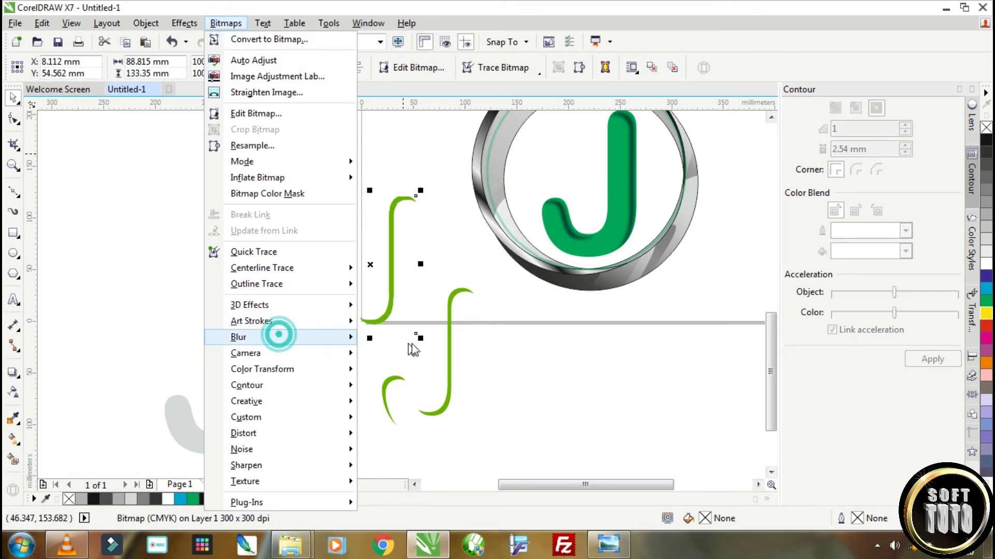
click(424, 357)
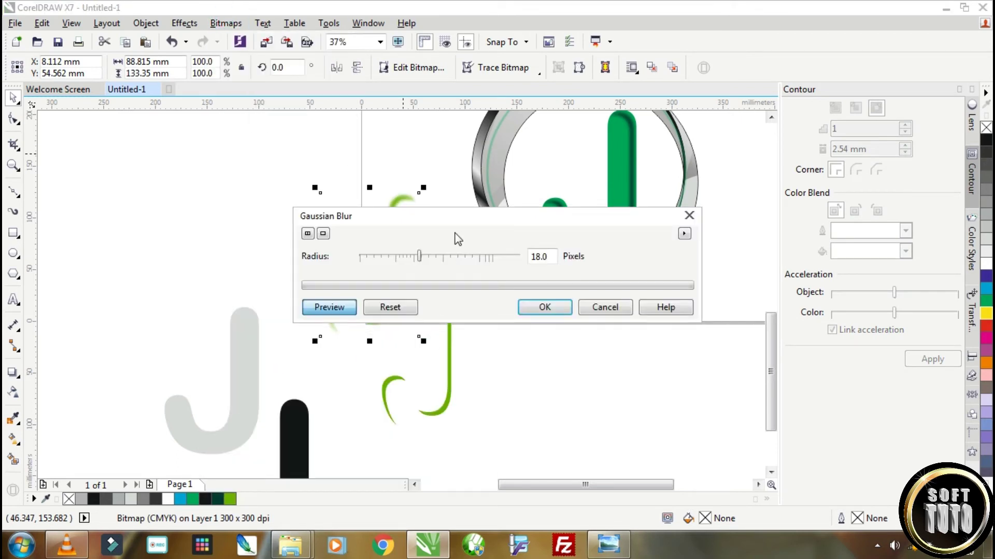
click(546, 306)
PowerClip the blurred lime green sliver inside the green J in the ring.
click(396, 221)
right_click(396, 221)
click(455, 127)
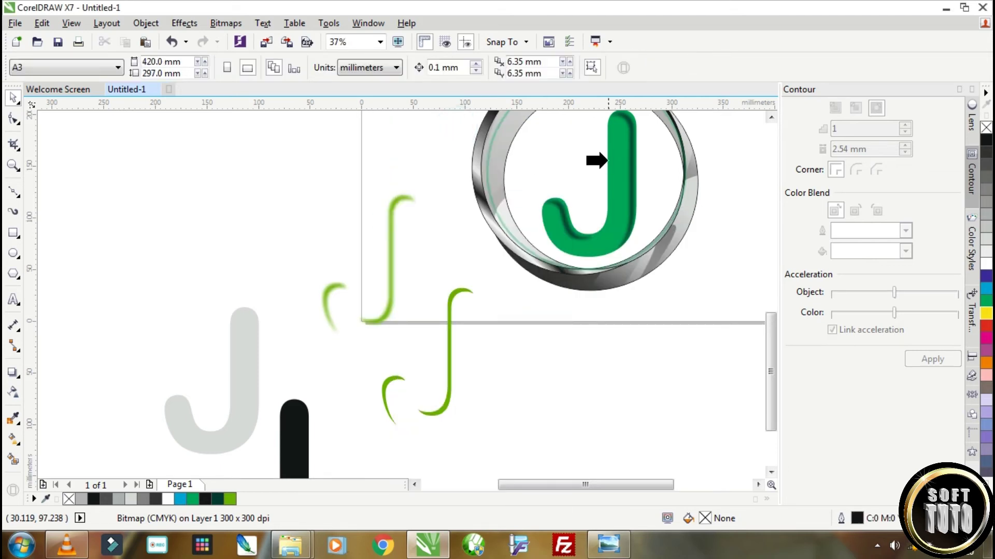
click(617, 158)
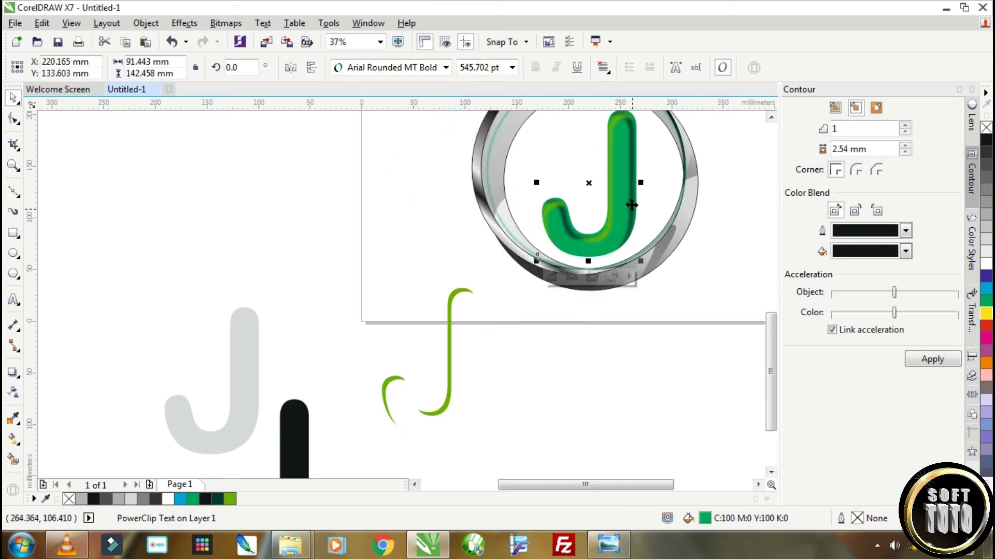
Edit the J's PowerClip contents, shifting the dark shading slightly right and the lime highlight slightly left, and finish editing.
double_click(618, 176)
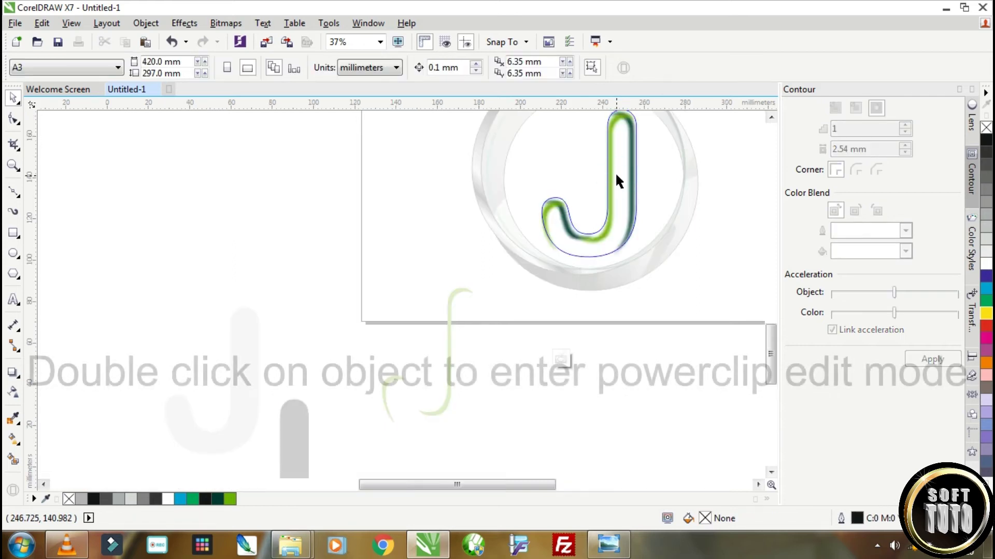
scroll(614, 172, up, 2)
scroll(612, 117, down, 2)
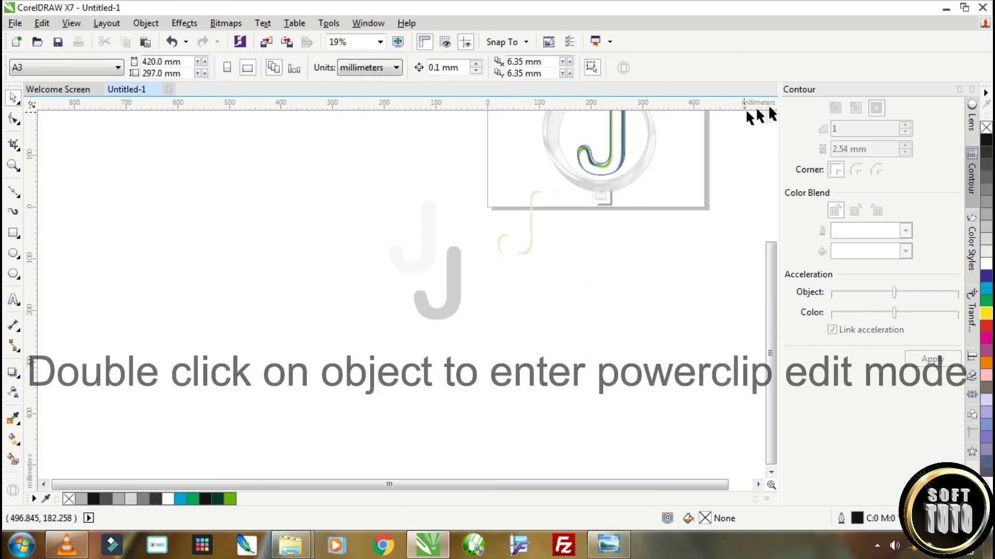
scroll(615, 215, up, 2)
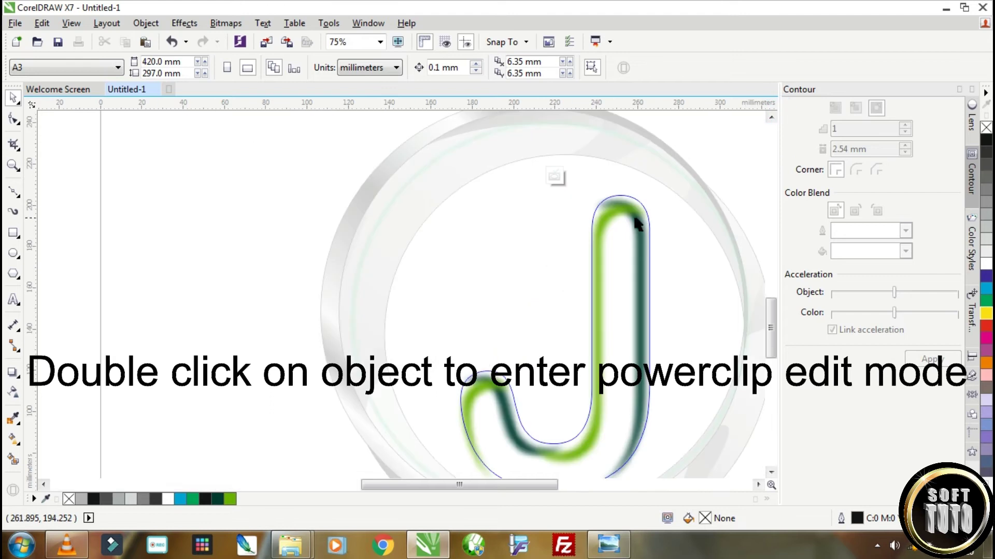
scroll(618, 218, up, 1)
click(666, 234)
drag(665, 235, 672, 235)
drag(603, 231, 597, 230)
scroll(610, 238, down, 4)
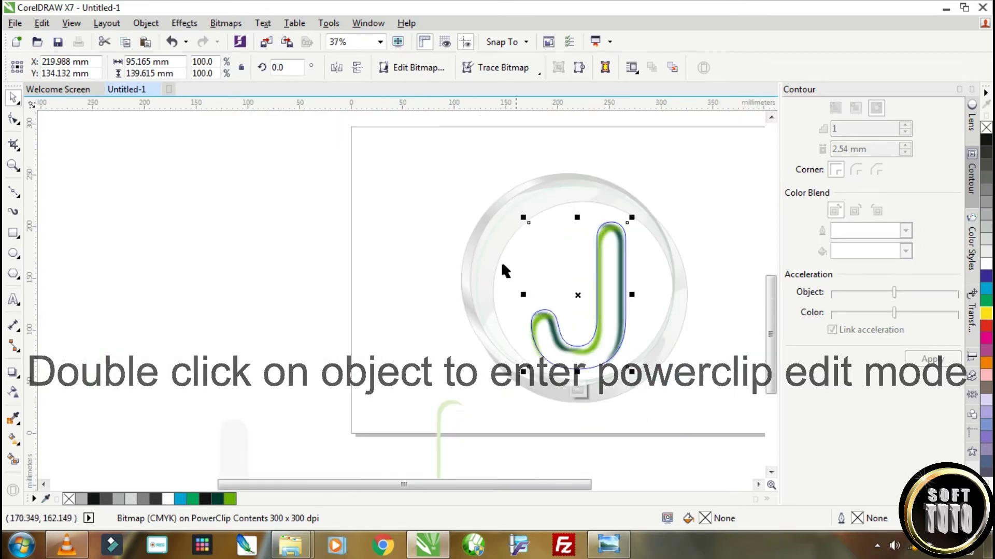
click(341, 268)
scroll(603, 337, down, 2)
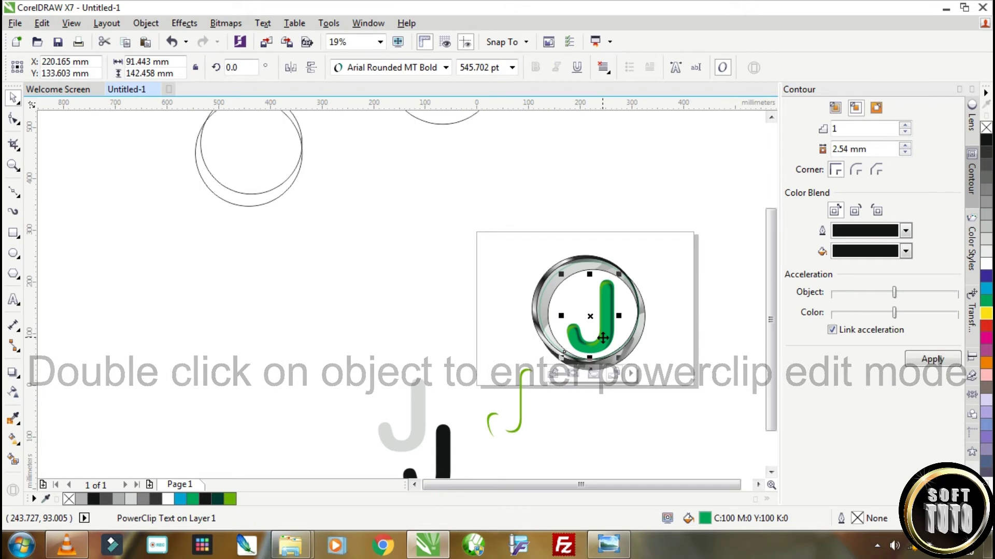
Duplicate the lime green sliver up and to the left and fill the copy white.
click(517, 393)
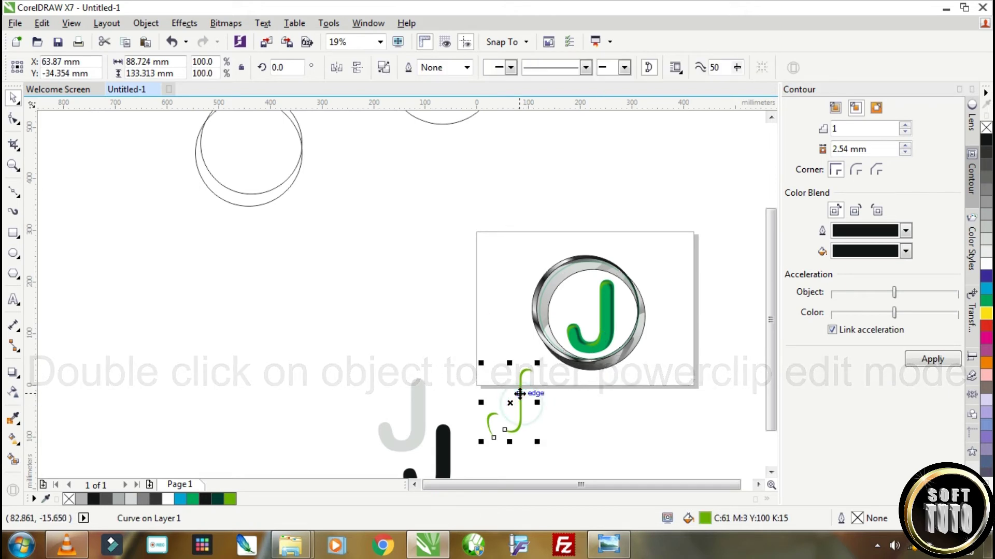
drag(517, 392, 485, 332)
click(986, 255)
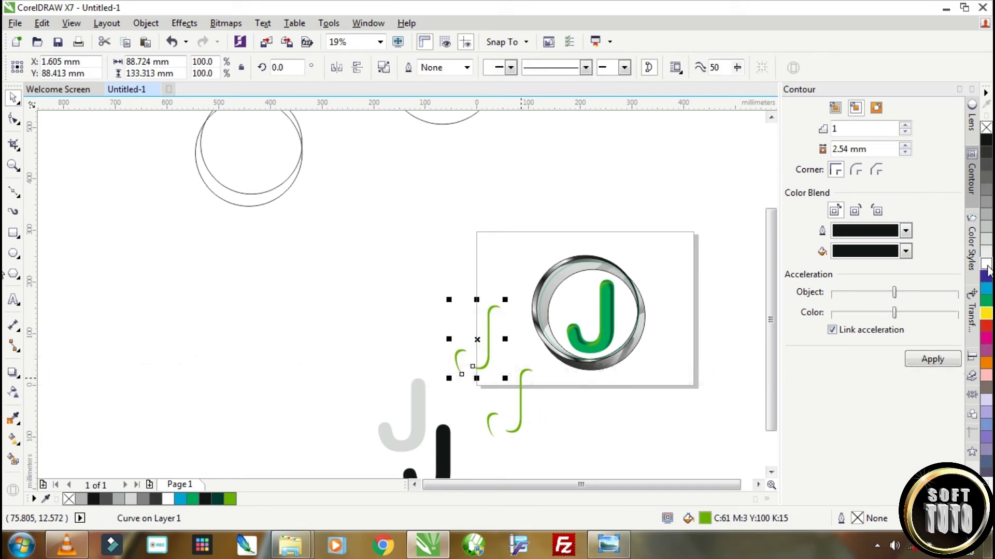
Convert the white sliver copy to a 300 dpi CMYK bitmap with anti-aliasing and a transparent background.
click(224, 23)
click(255, 39)
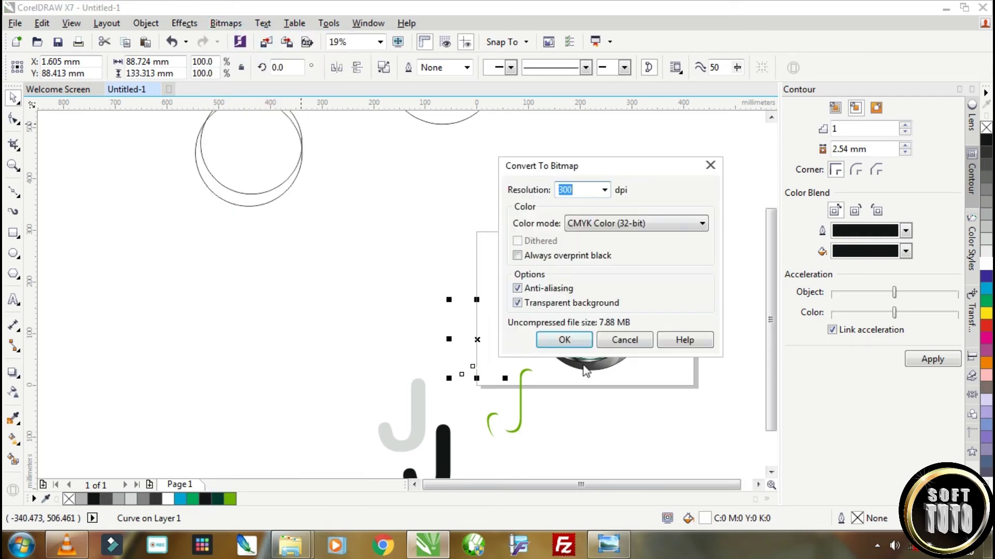
click(565, 341)
Apply a Gaussian Blur to the white sliver bitmap.
click(225, 22)
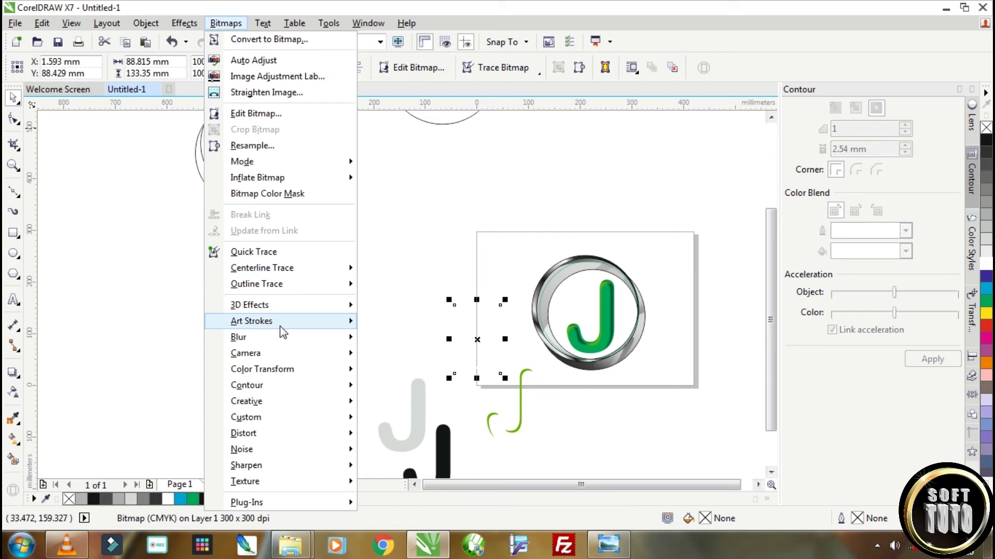
mouse_move(268, 337)
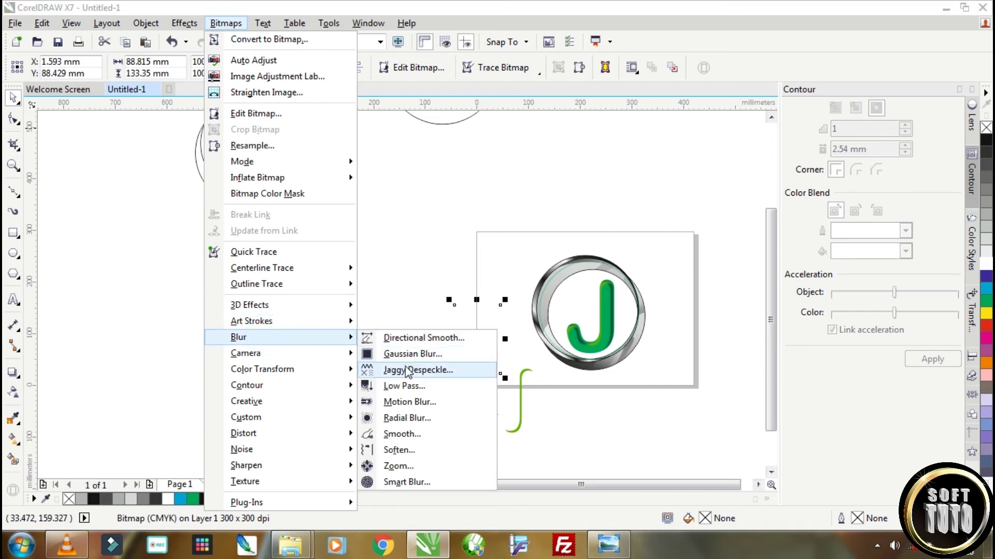
click(413, 356)
drag(420, 259, 413, 258)
click(550, 306)
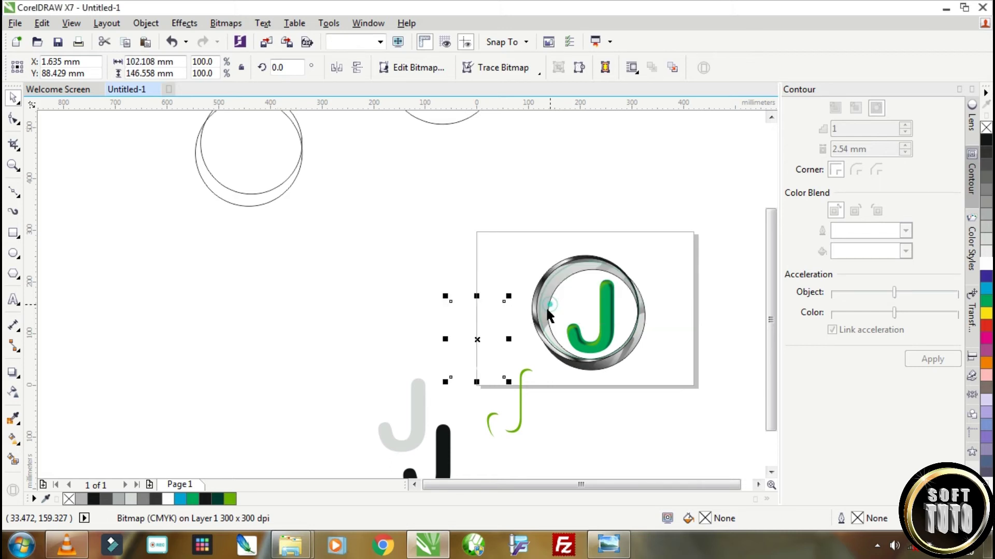
PowerClip the blurred white sliver inside the green J in the ring.
right_click(481, 334)
click(520, 127)
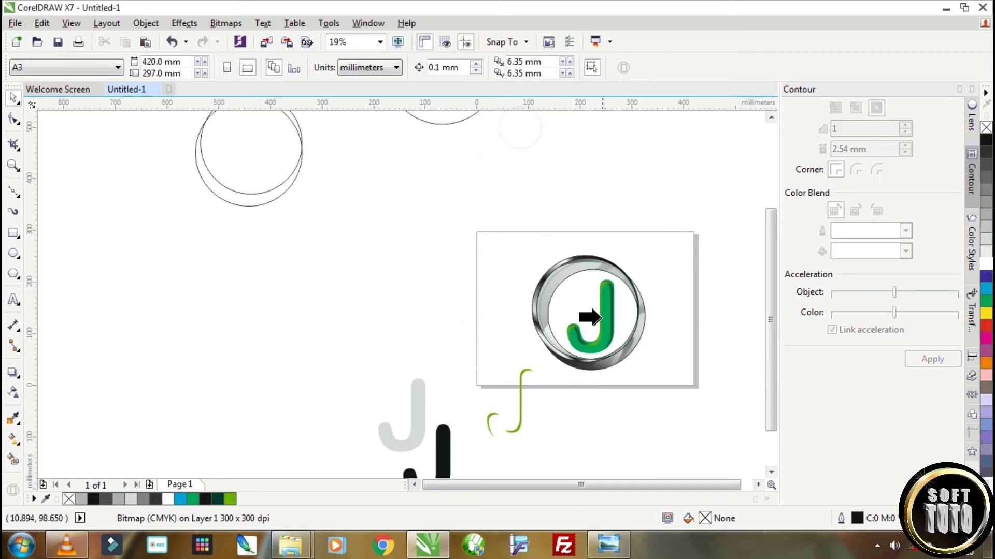
click(601, 317)
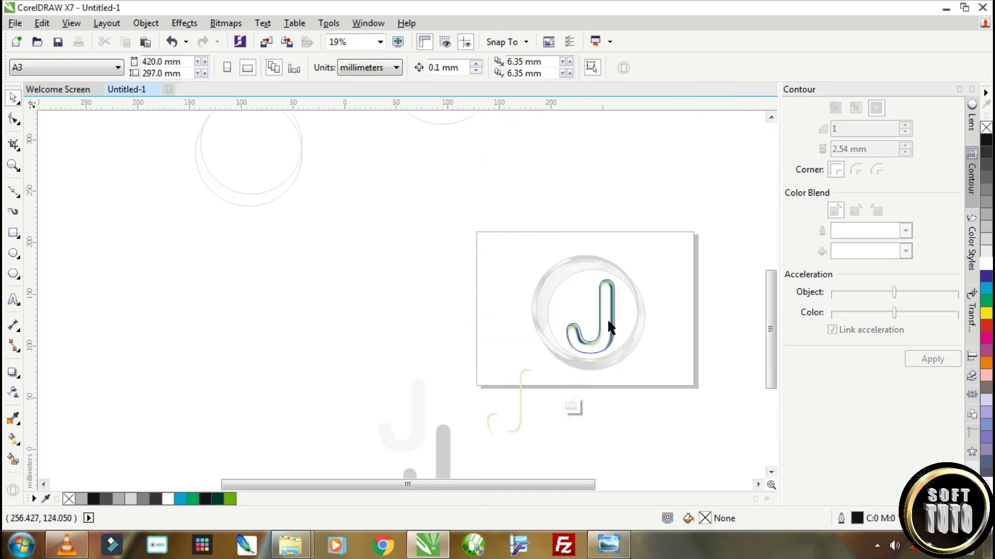
Edit the J's PowerClip contents, shifting the white highlight slightly right beside the lime one, and finish editing.
scroll(608, 318, up, 4)
ctrl+click(588, 270)
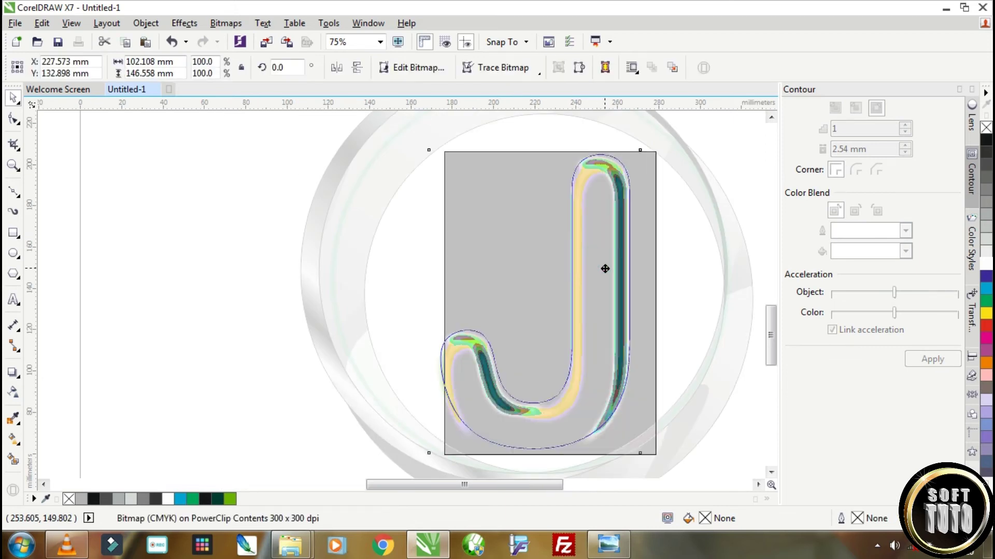
ctrl+click(698, 290)
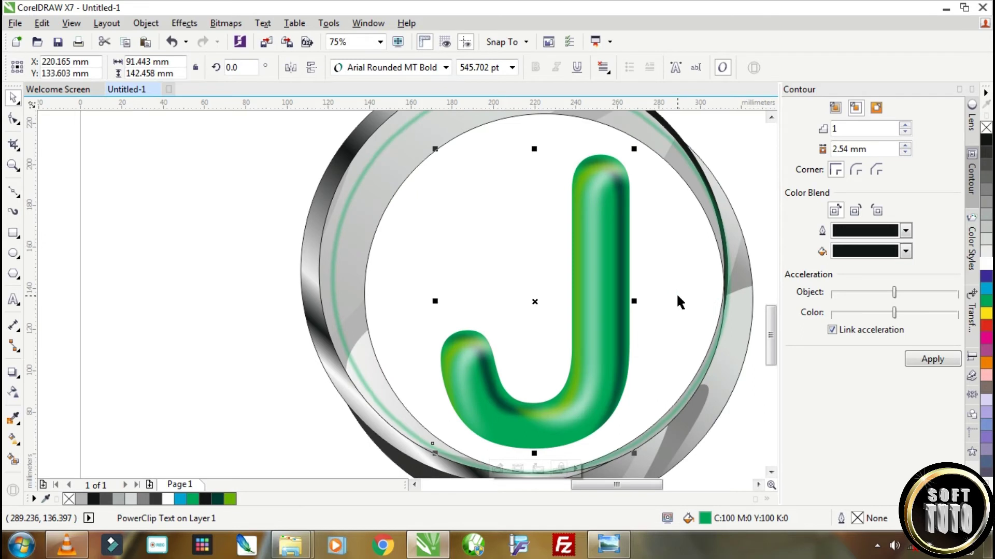
Try shifting the green J slightly up and left within the ring, and undo the move.
scroll(677, 295, down, 4)
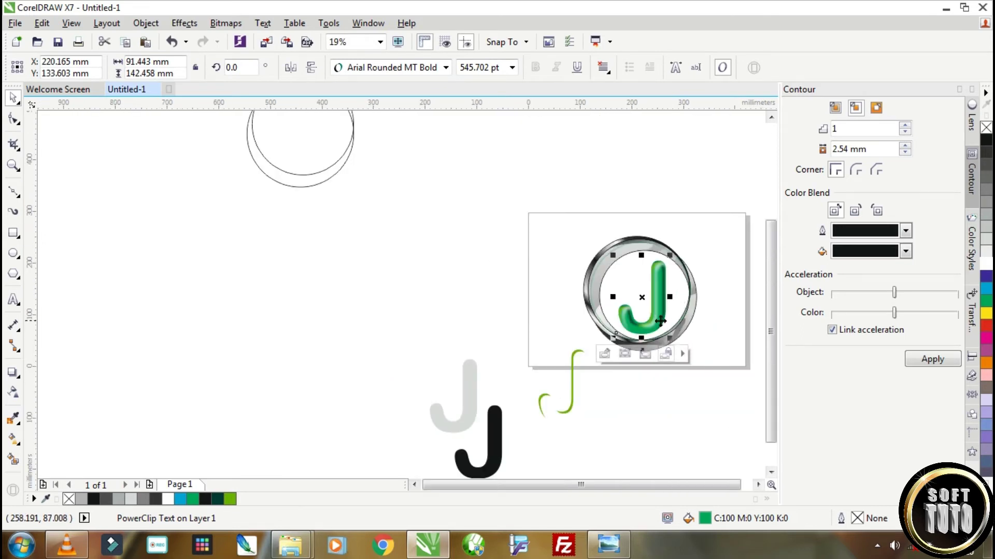
scroll(662, 321, up, 2)
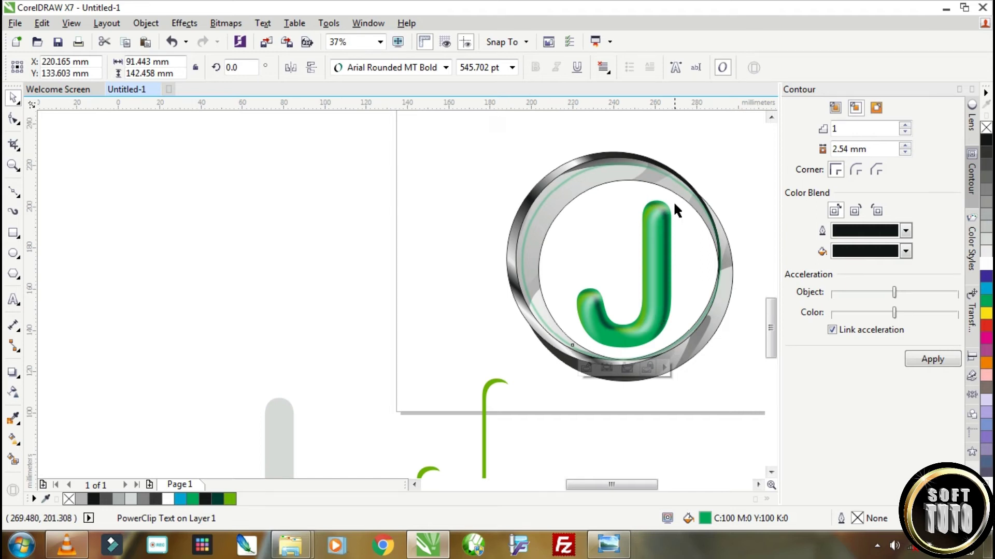
scroll(673, 200, up, 4)
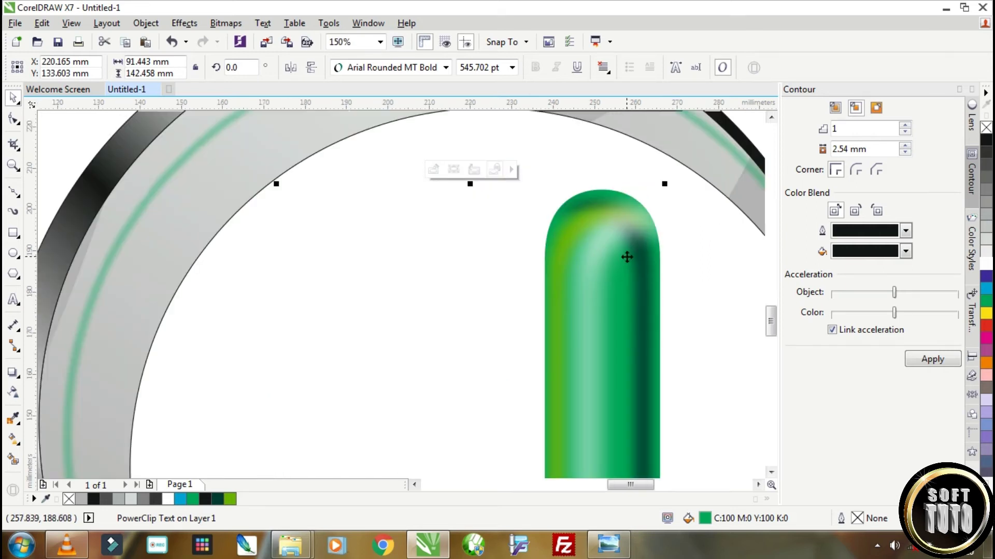
drag(637, 228, 617, 224)
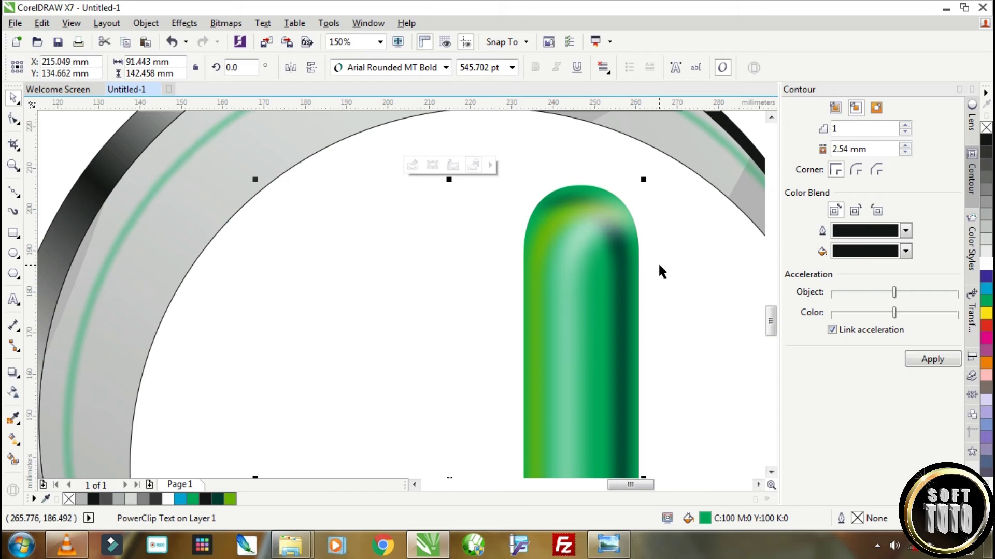
key(ctrl+z)
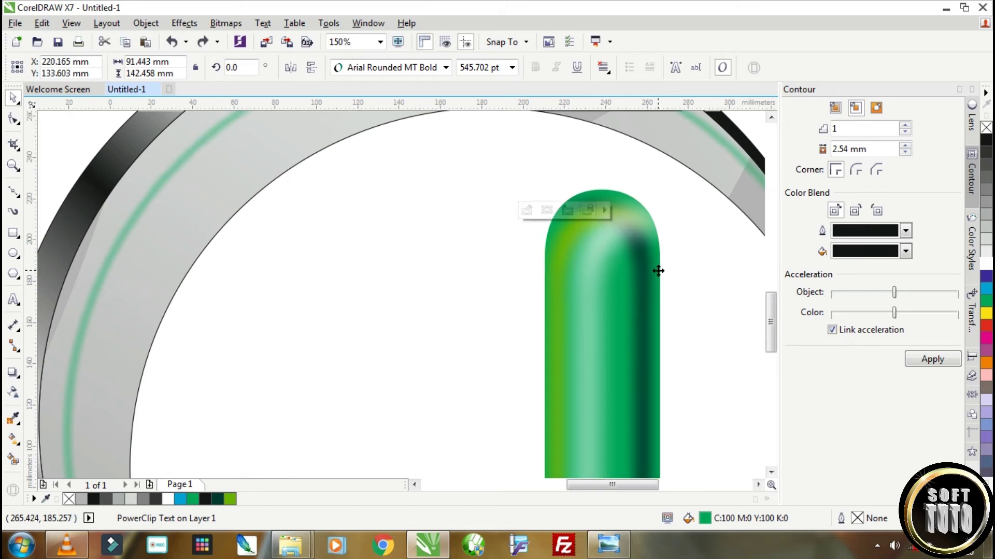
scroll(658, 270, down, 4)
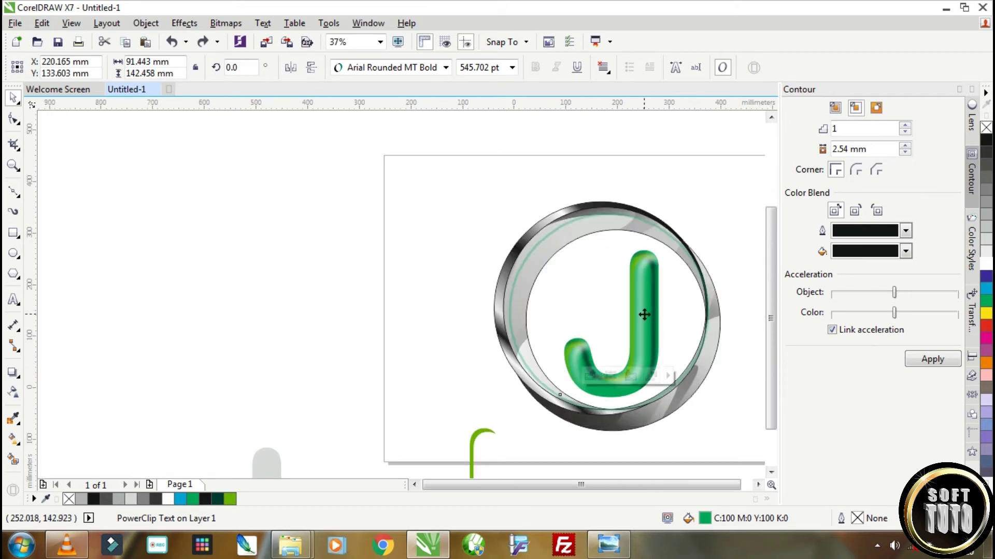
scroll(643, 314, down, 2)
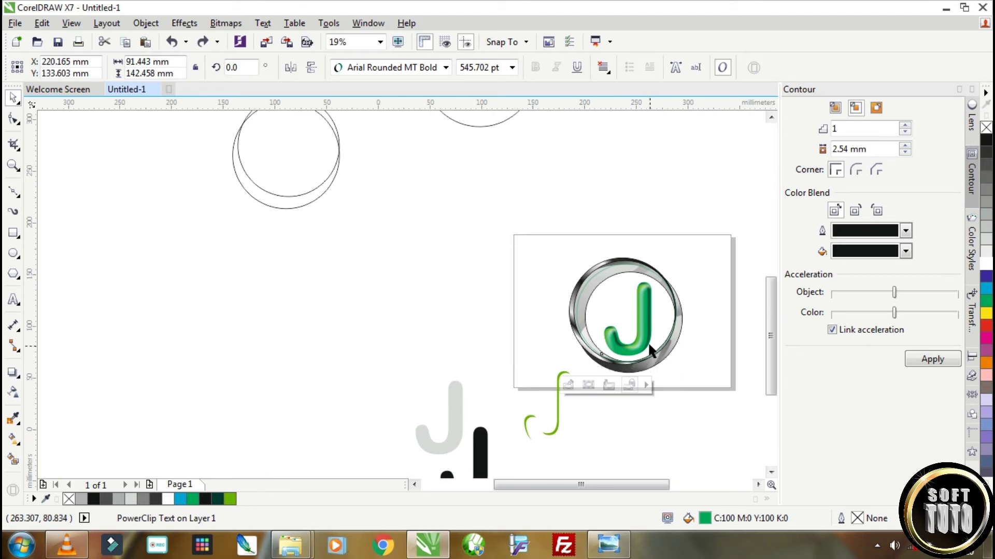
Move the light grey J up beside the ring and apply a one-step inside contour with a 2.54 mm offset.
scroll(648, 341, up, 2)
drag(257, 440, 369, 294)
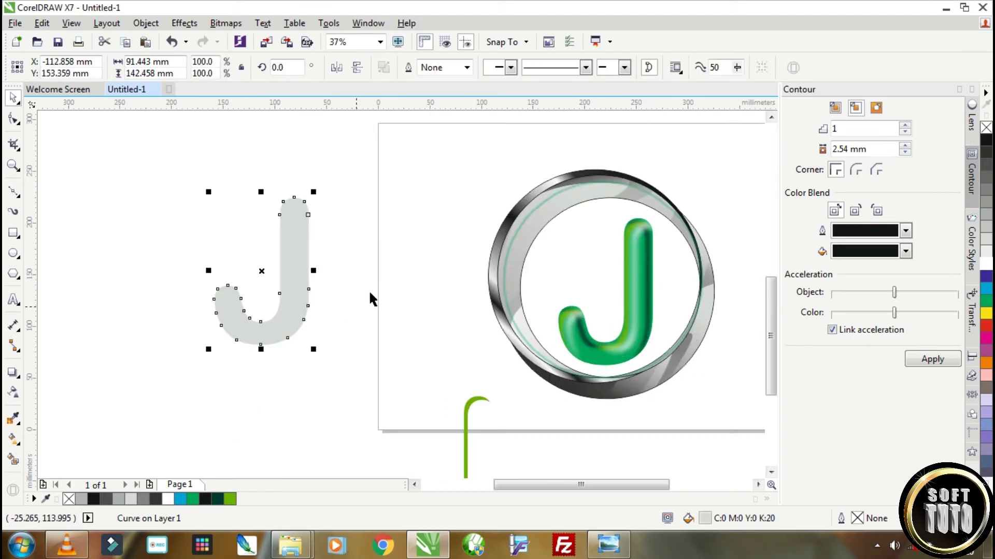
click(943, 360)
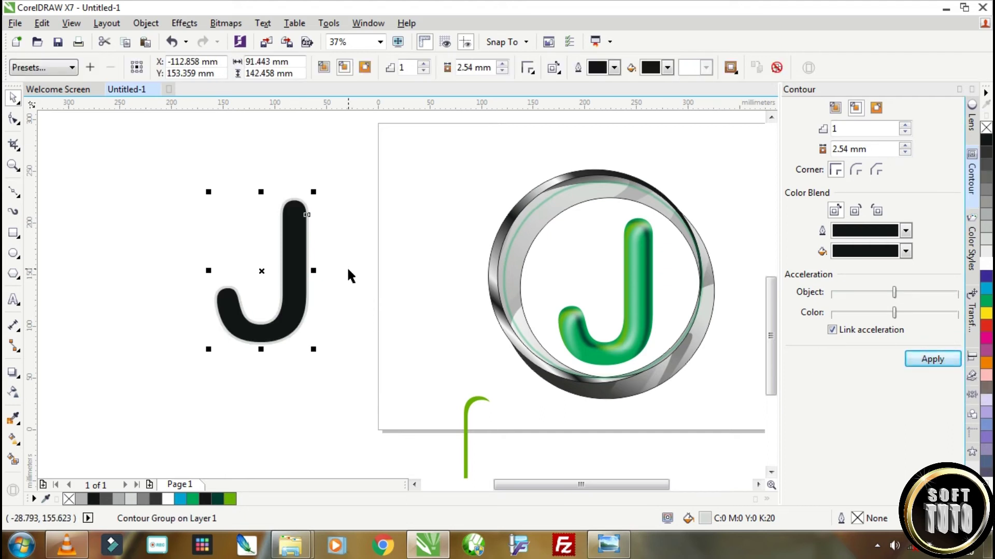
Pull the light grey J away from its separated black contour and fill it black.
click(334, 262)
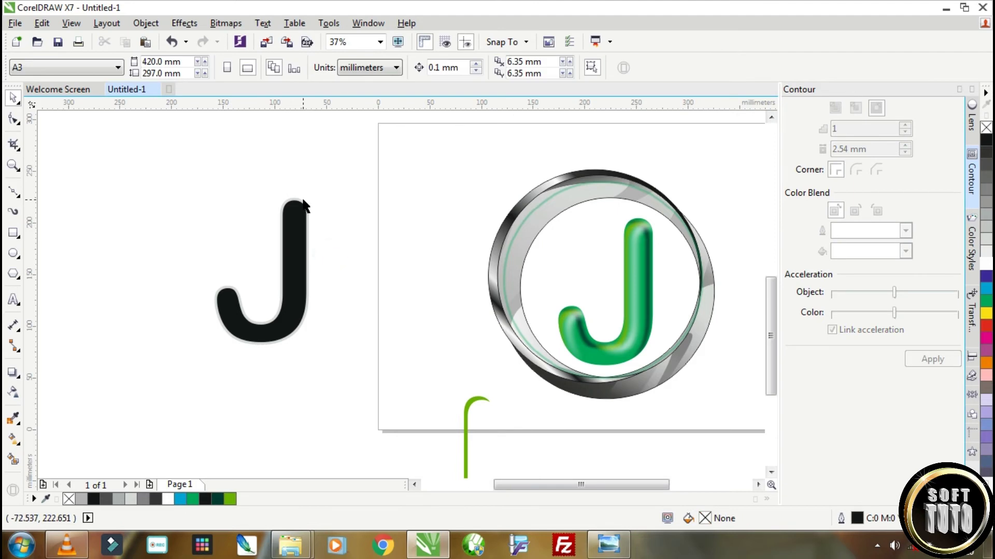
drag(305, 206, 411, 192)
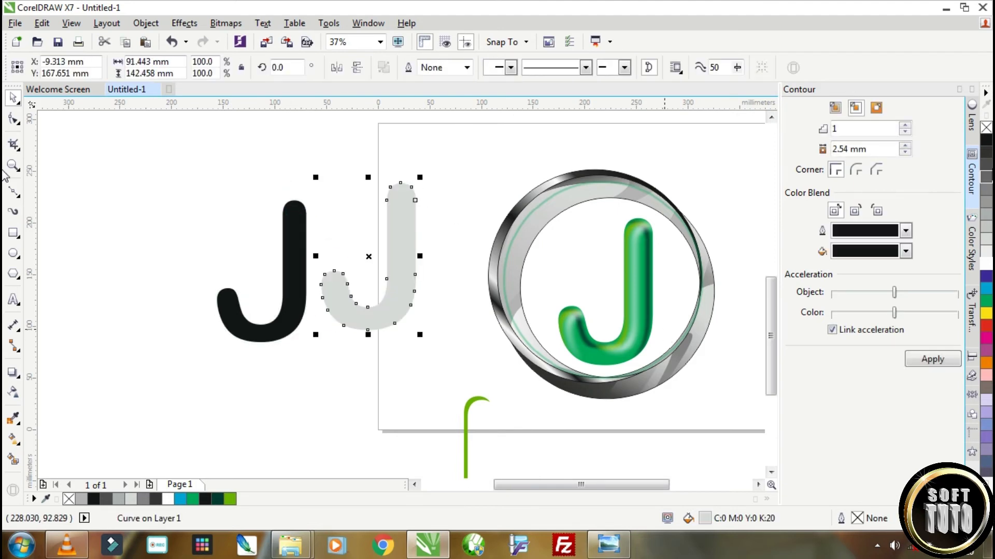
click(986, 140)
Try overlaying the larger black J on the green J and the smaller black J on the larger one, undoing both moves.
drag(400, 254, 639, 289)
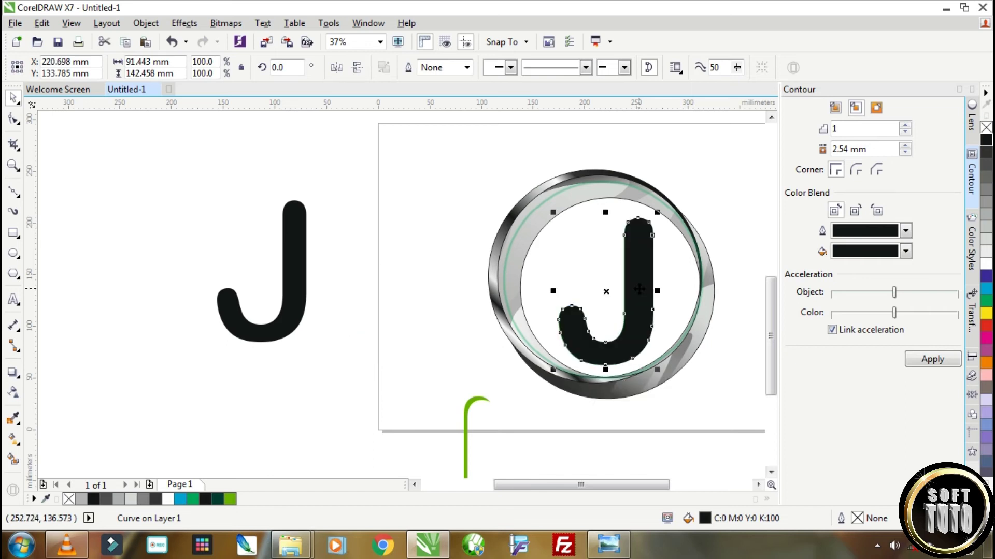
key(ctrl+z)
click(305, 249)
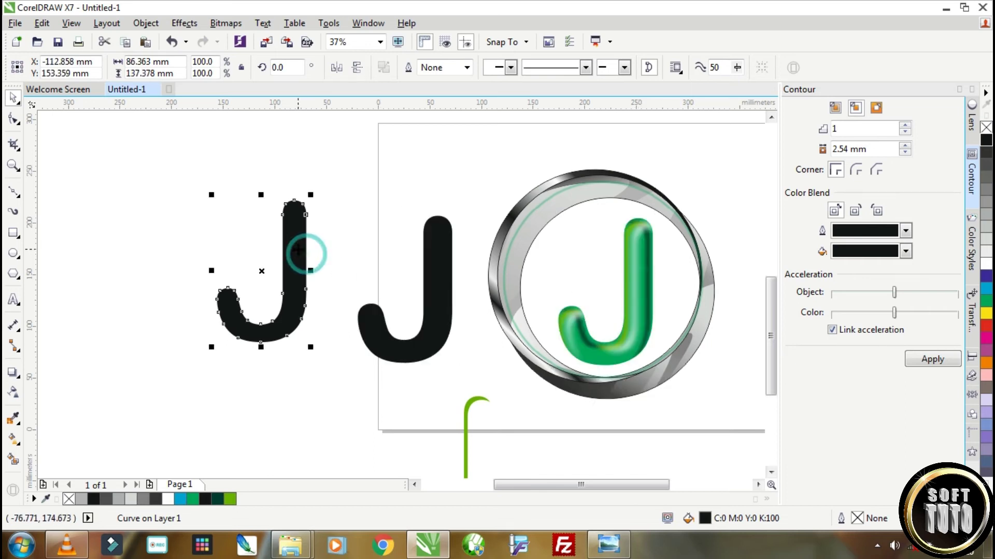
drag(440, 268, 441, 267)
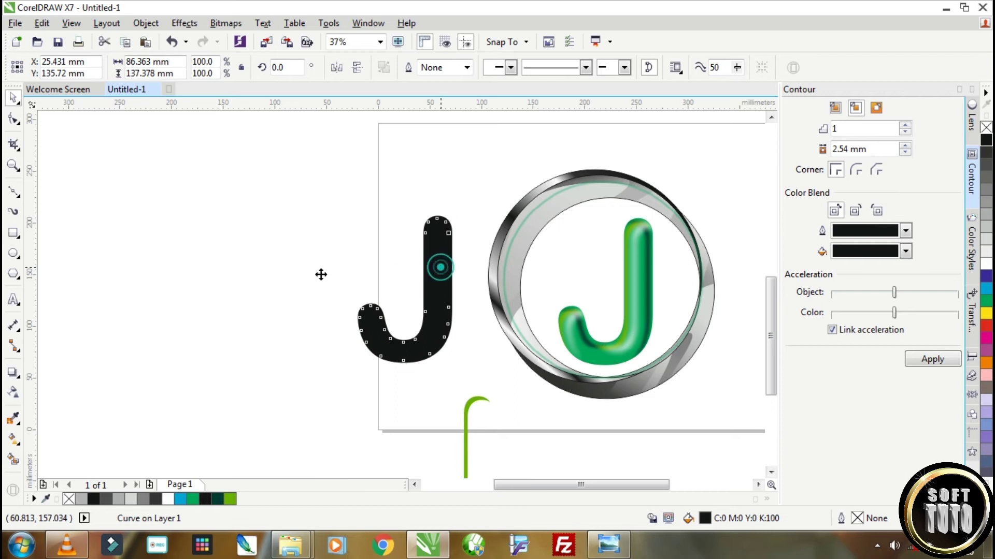
key(ctrl+z)
Place the larger black J behind the green J in the ring and line up their edges.
click(642, 289)
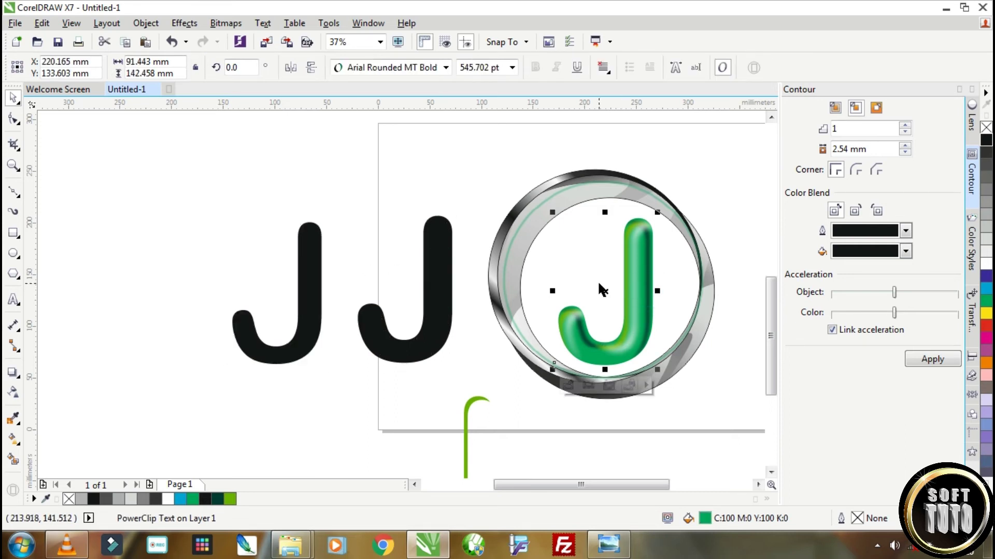
drag(440, 241, 639, 242)
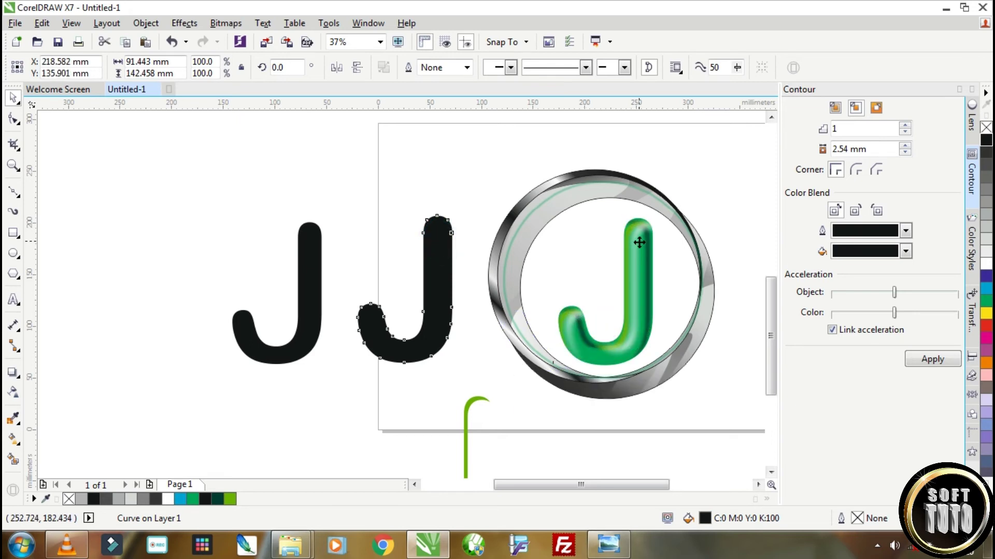
scroll(642, 249, up, 3)
drag(554, 210, 560, 213)
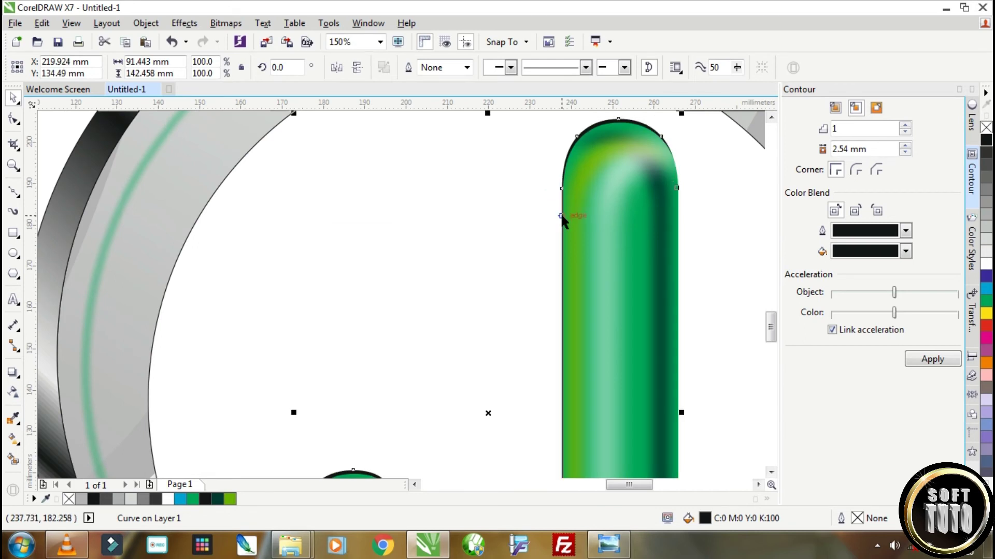
scroll(560, 212, down, 3)
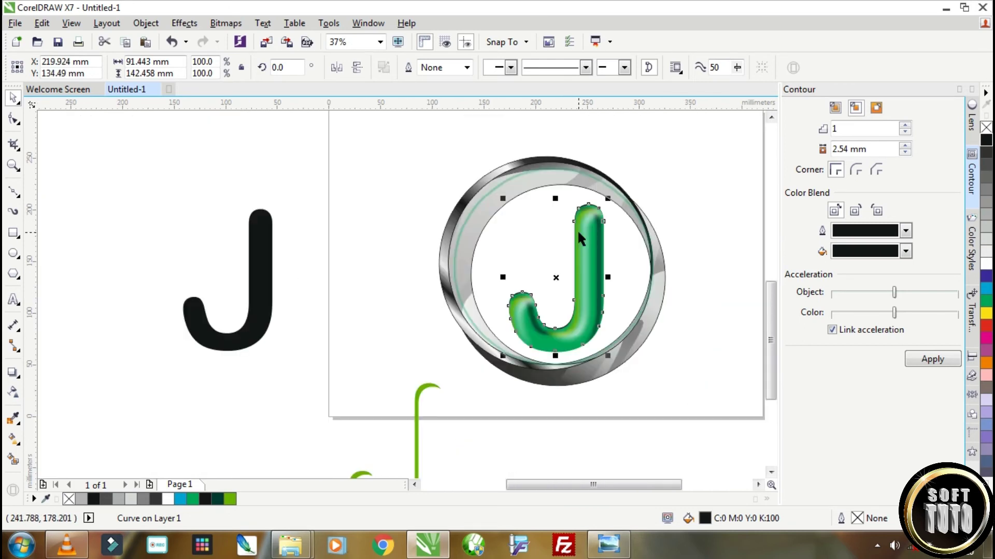
scroll(589, 229, up, 2)
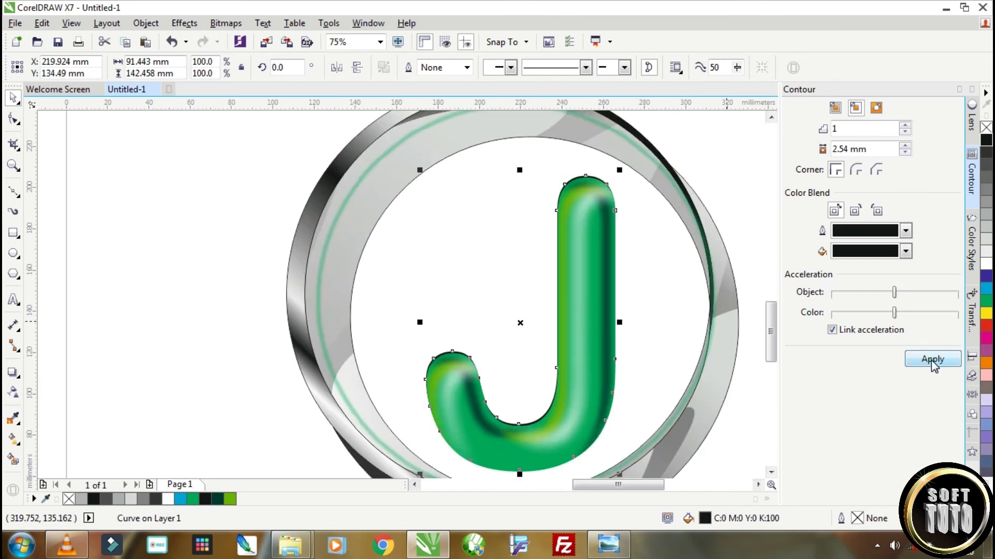
Apply a one-step outside contour with a 2.54 mm offset to the black J behind the green J.
click(931, 360)
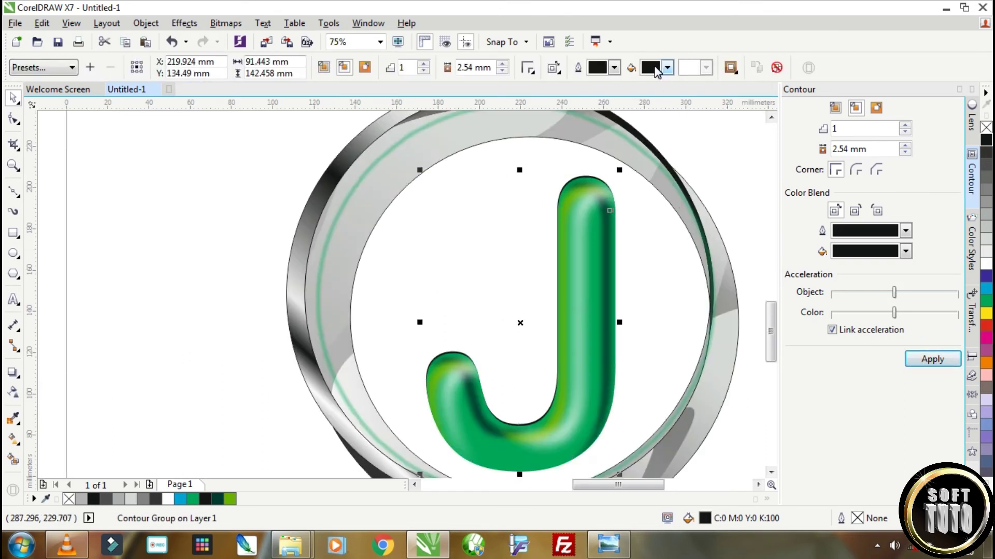
click(653, 67)
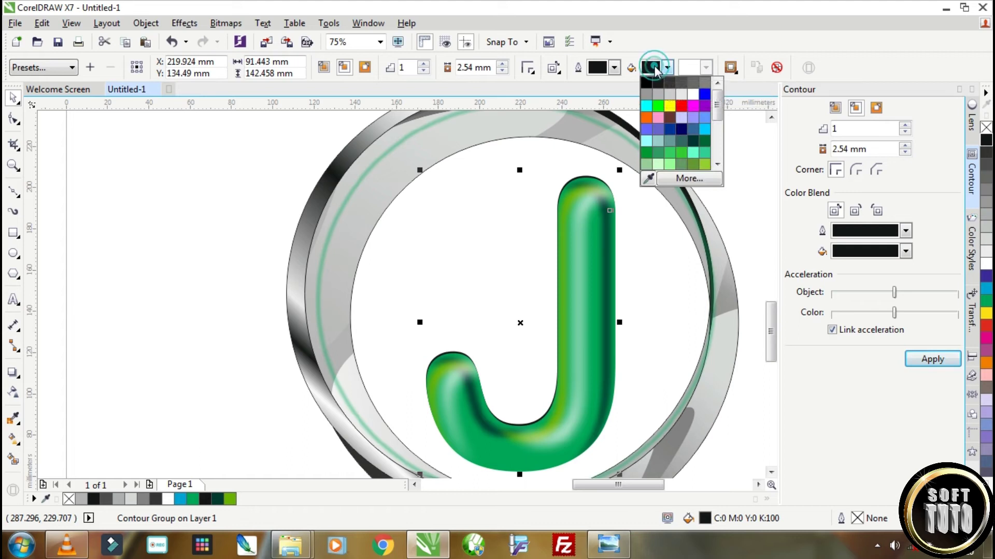
click(647, 83)
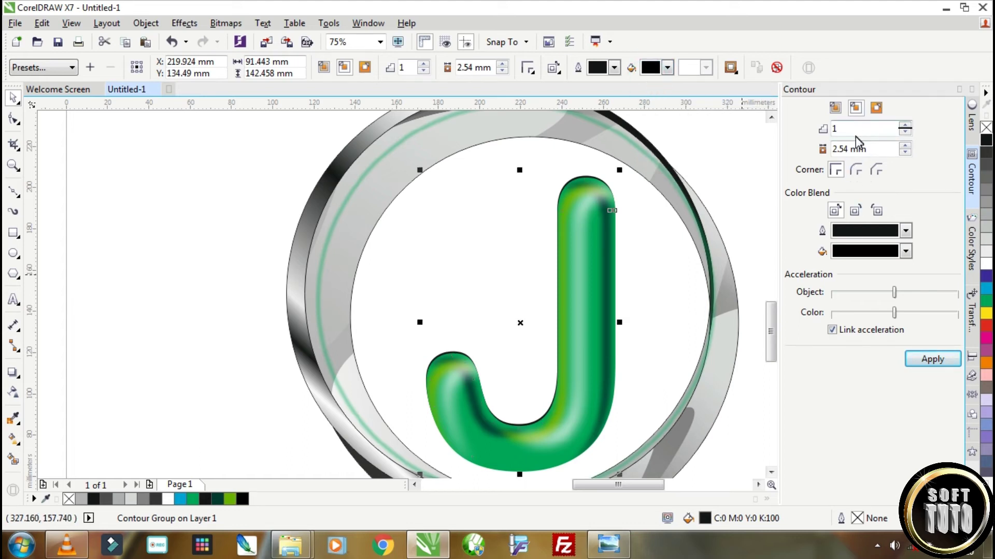
click(875, 107)
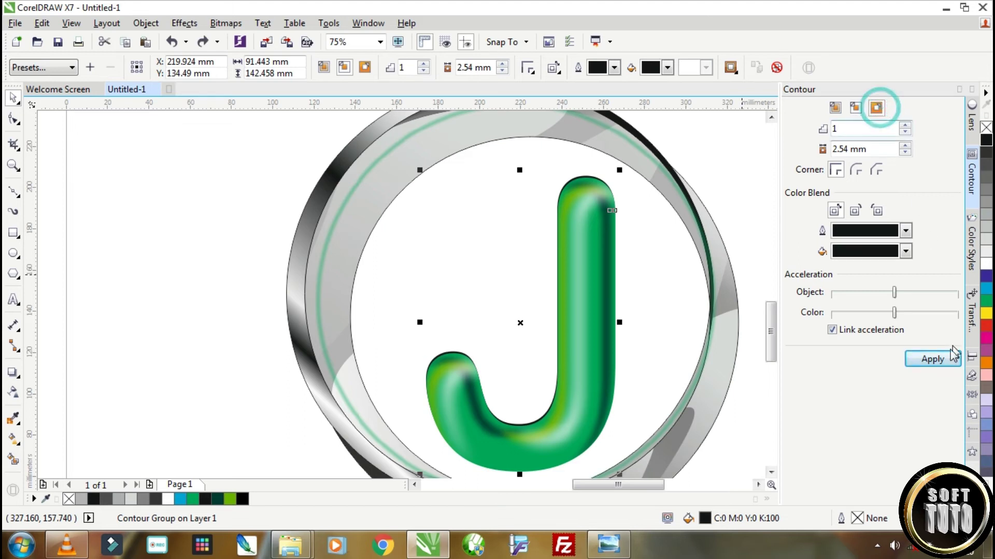
click(933, 359)
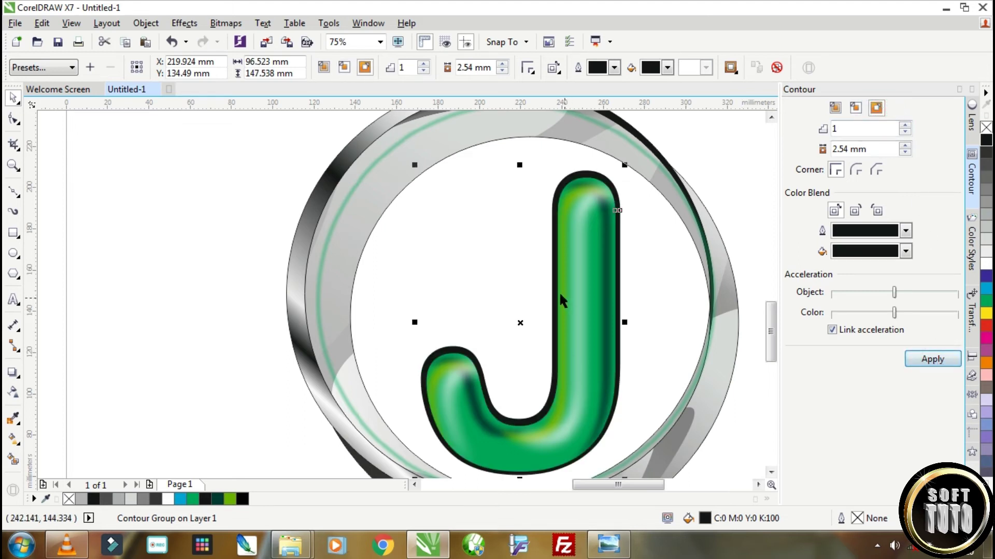
Nudge the contoured black J vertically until its border sits evenly around the green J.
drag(552, 293, 551, 295)
scroll(619, 280, up, 1)
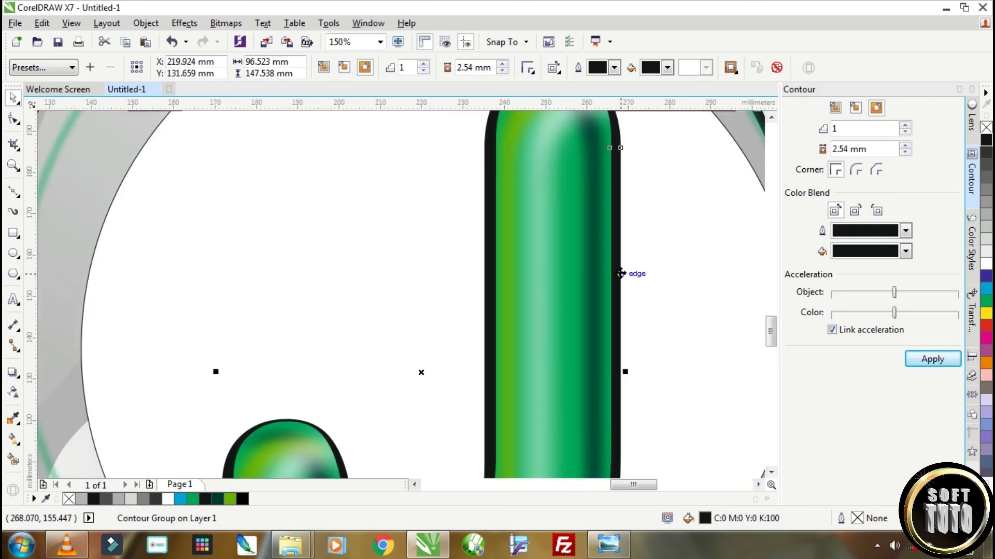
drag(620, 273, 621, 270)
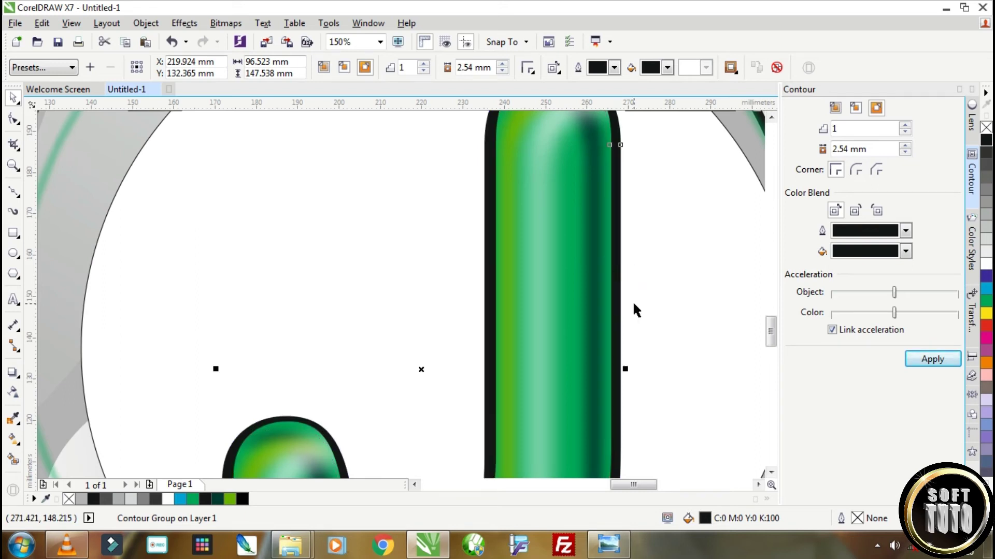
scroll(634, 304, down, 2)
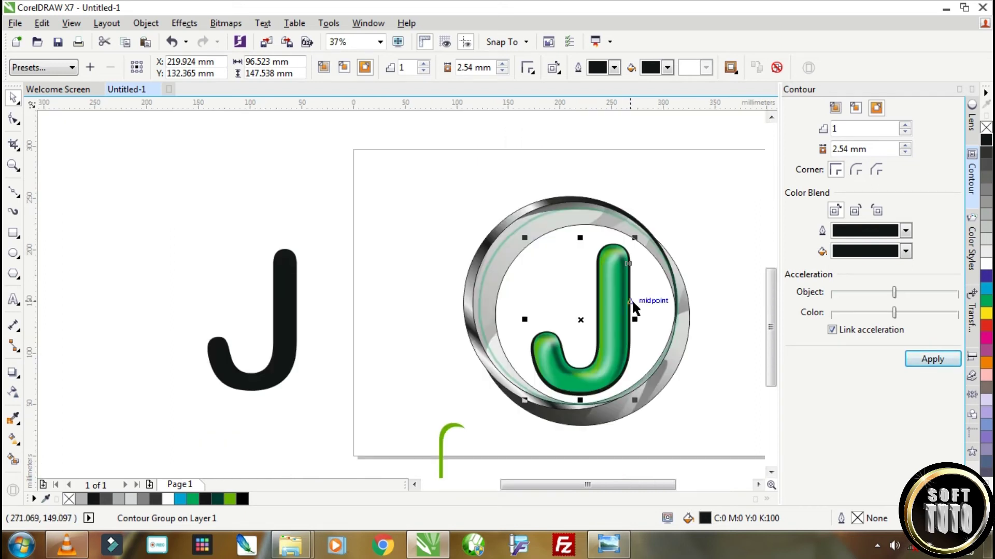
scroll(593, 259, up, 2)
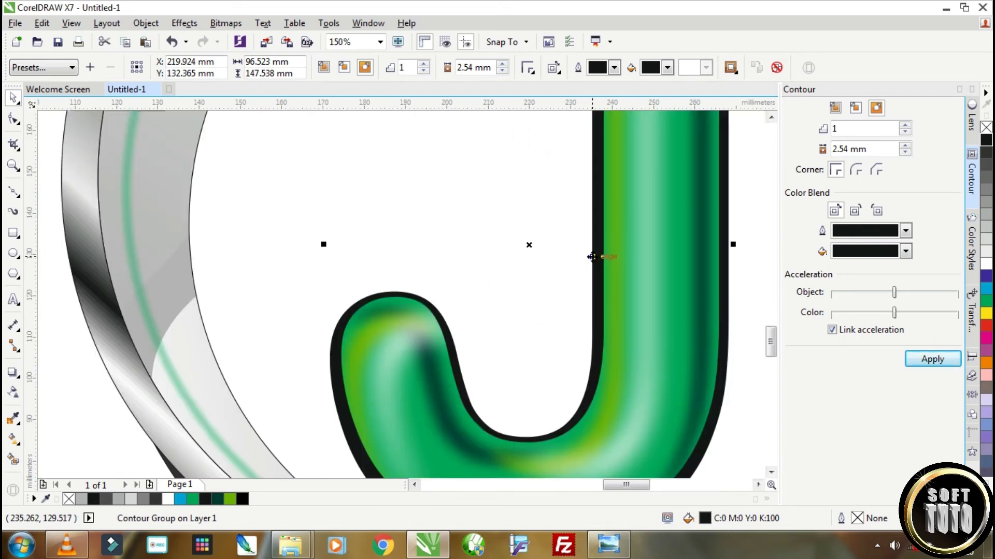
drag(592, 255, 594, 251)
scroll(595, 251, down, 2)
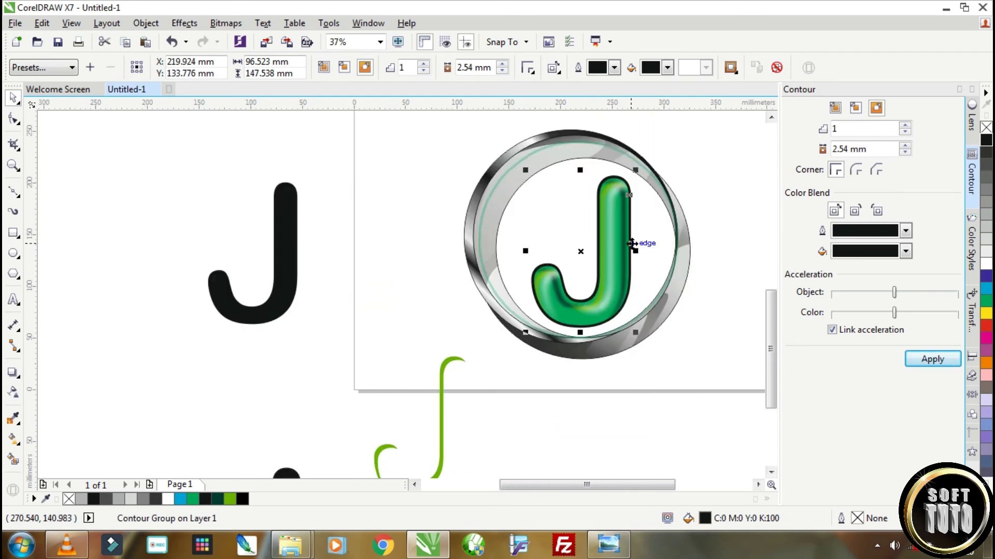
scroll(632, 243, up, 1)
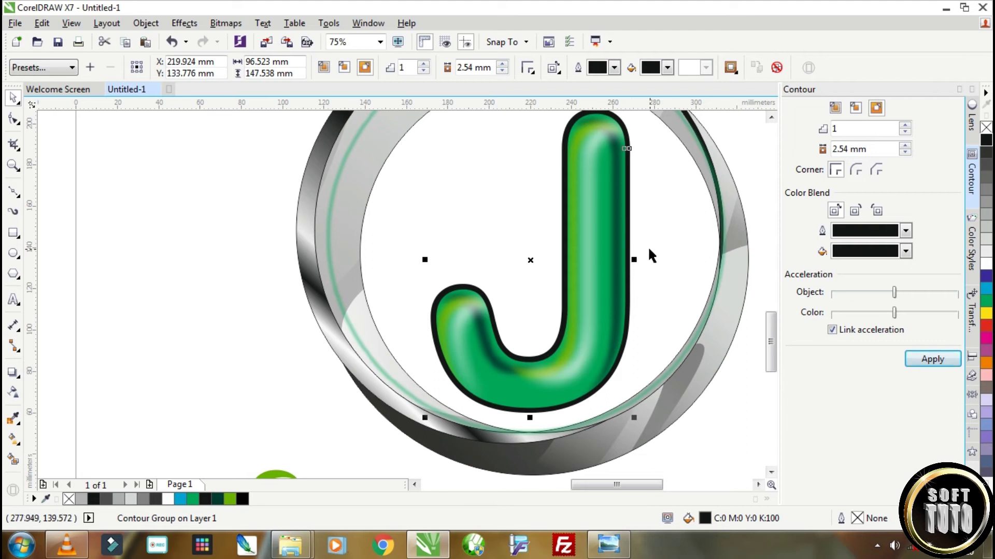
Break the black contour apart and apply a one-step 2.54 mm outside contour to the separated outer black J.
key(ctrl+k)
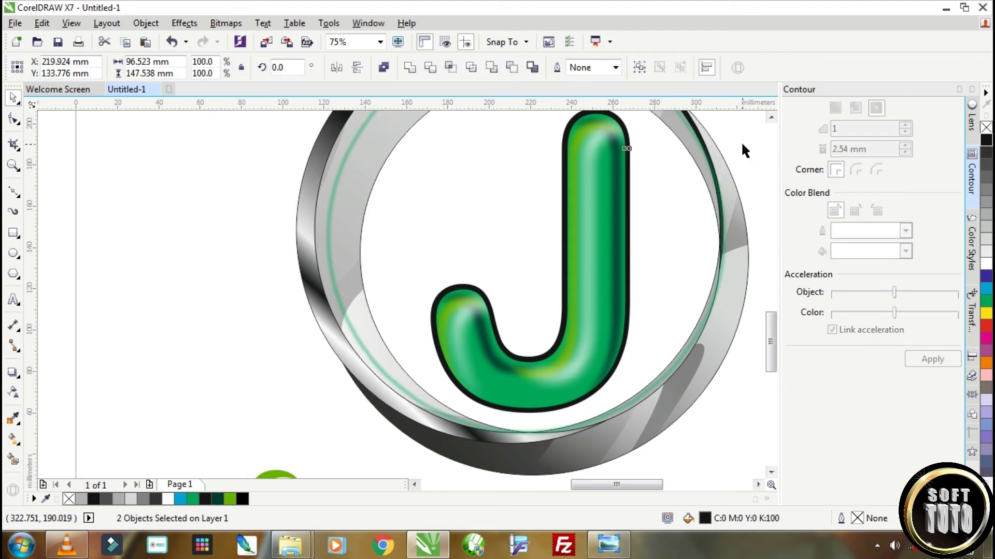
click(741, 141)
scroll(630, 152, up, 1)
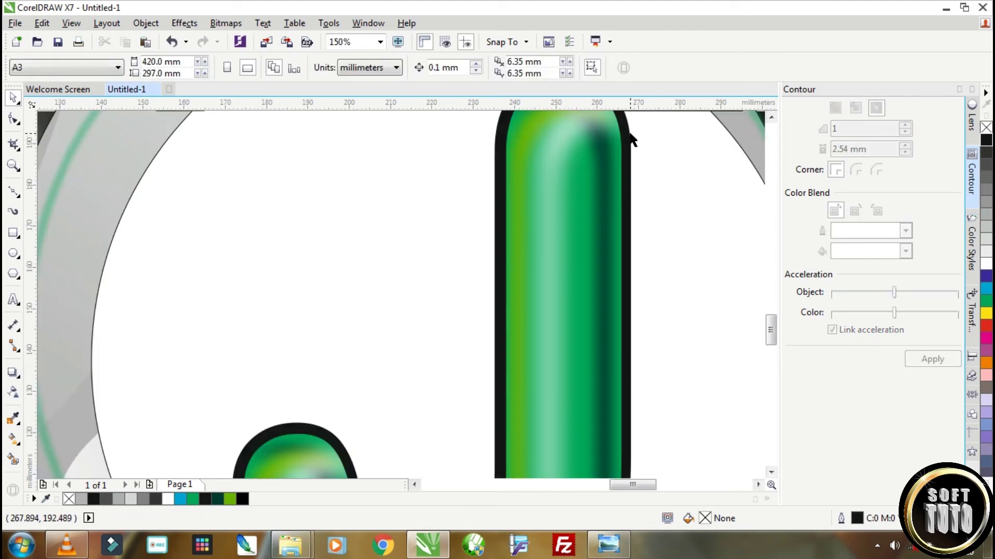
click(631, 139)
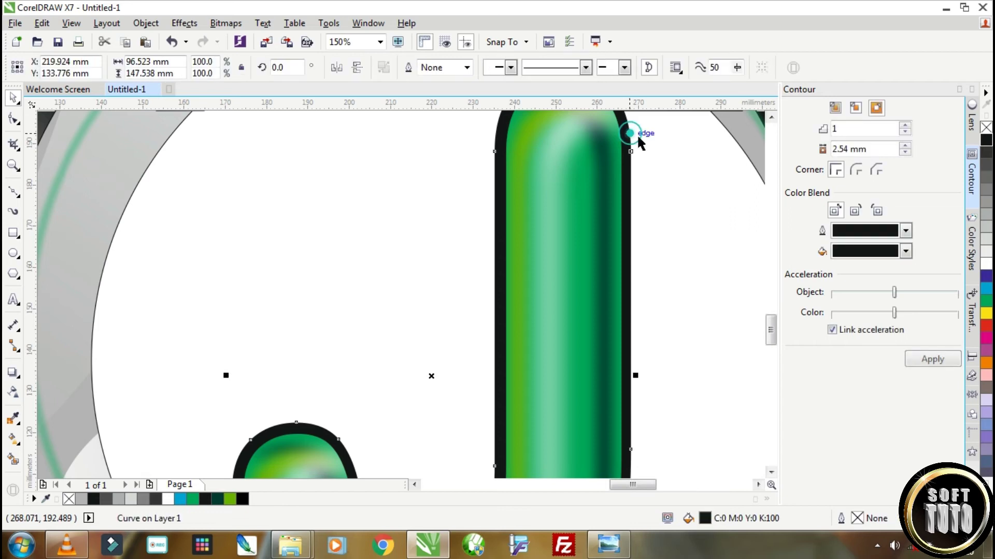
click(940, 358)
Try a 20% black fill on the newly contoured J and undo it.
scroll(707, 328, down, 1)
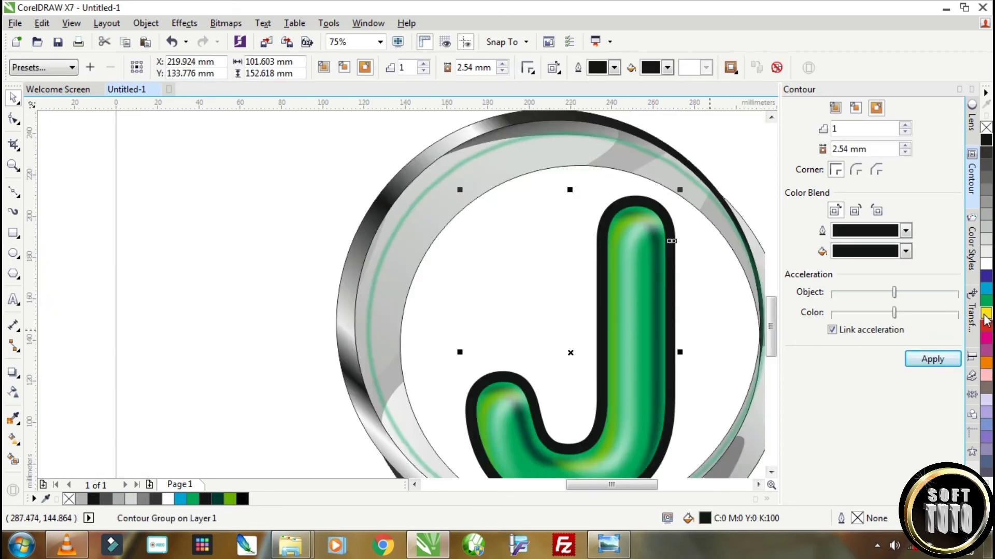
click(985, 242)
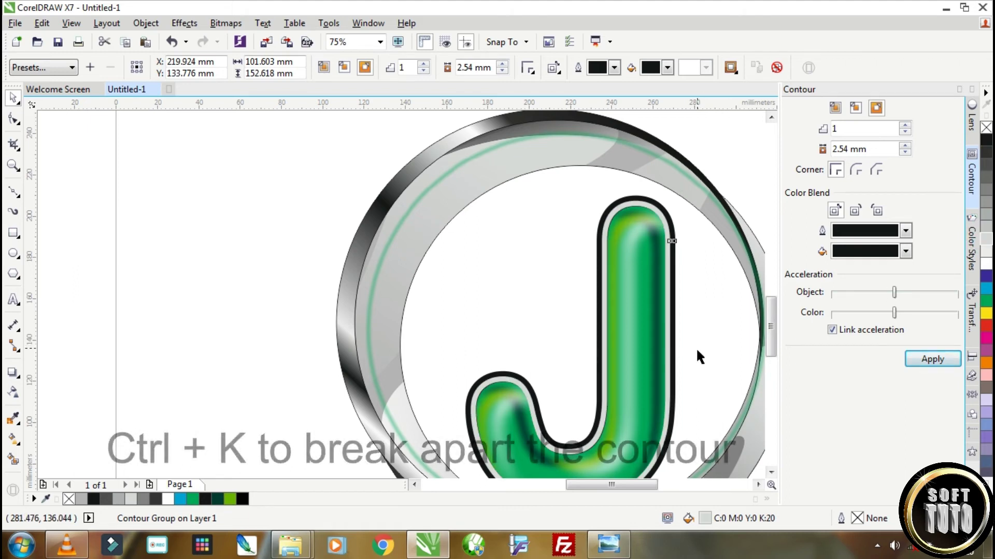
key(ctrl+z)
Break the new contour apart and fill the outermost J shape with cyan.
key(ctrl+k)
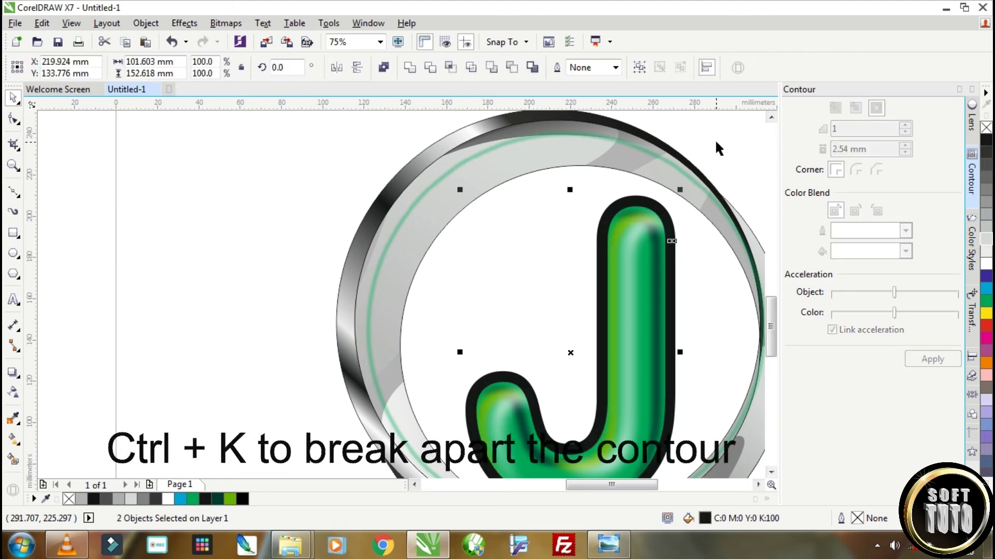
click(715, 147)
click(668, 214)
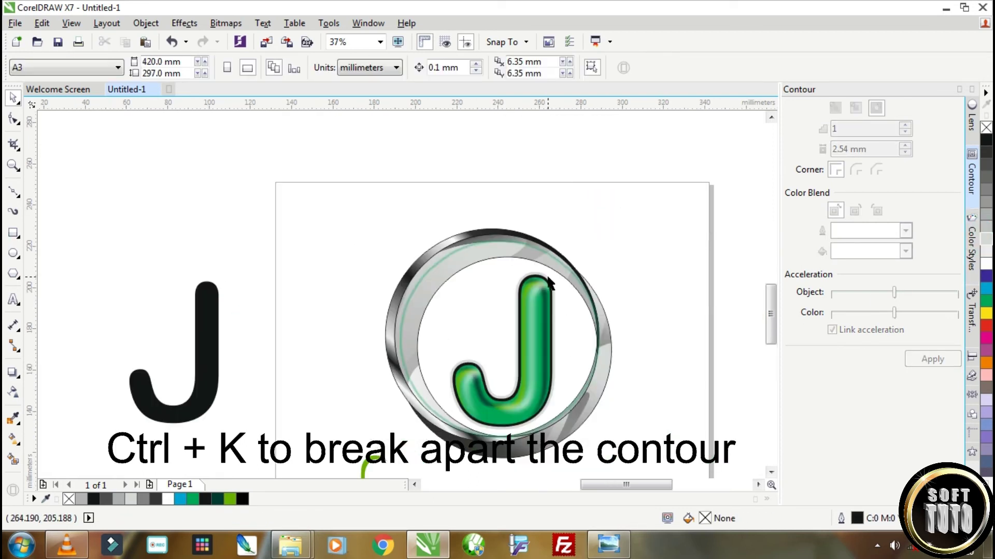
scroll(550, 300, up, 4)
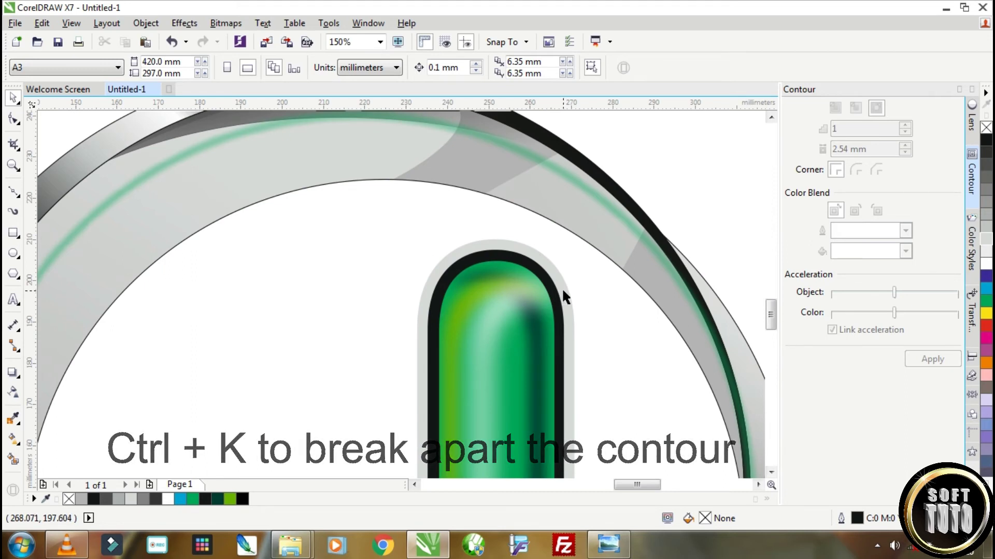
click(563, 291)
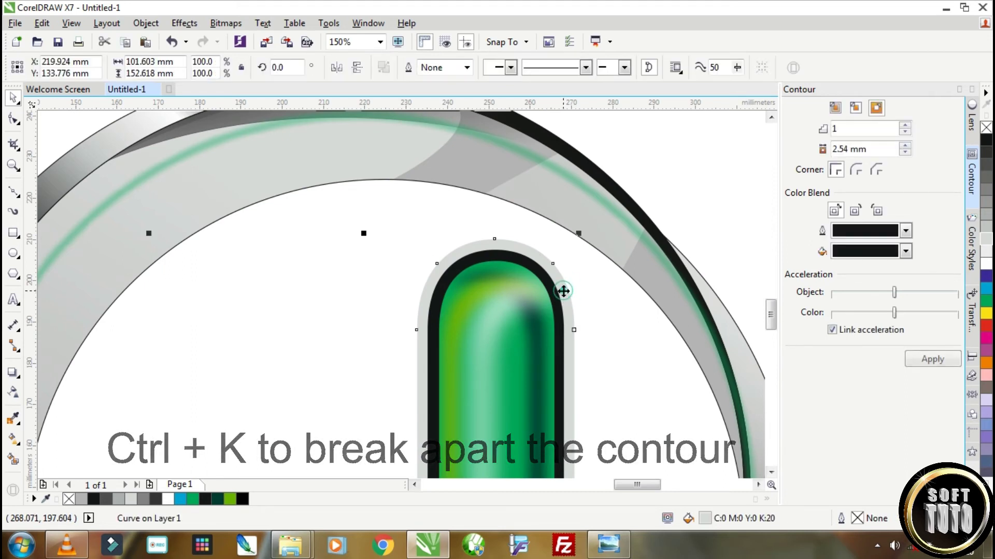
click(987, 291)
scroll(636, 355, down, 5)
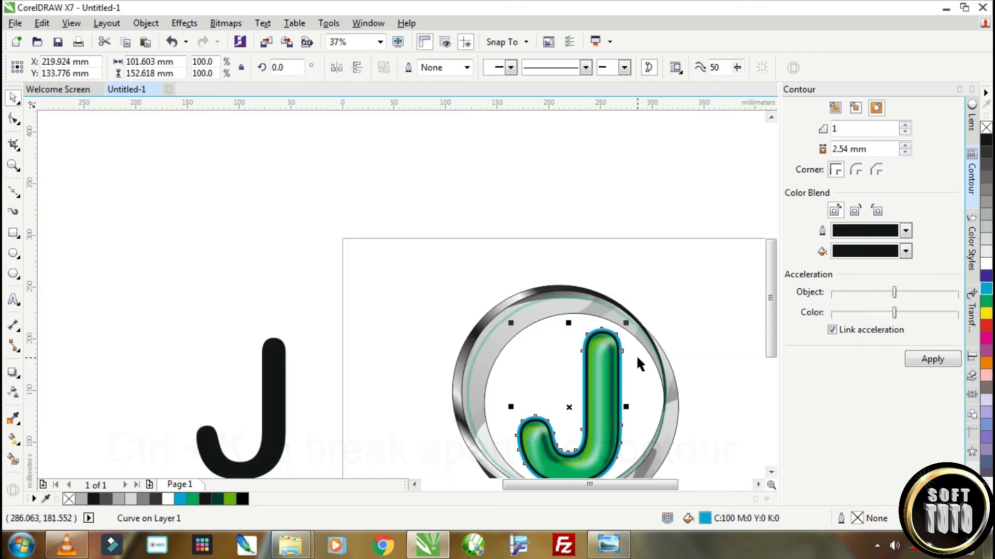
Convert the cyan outer J to a bitmap.
drag(771, 329, 780, 371)
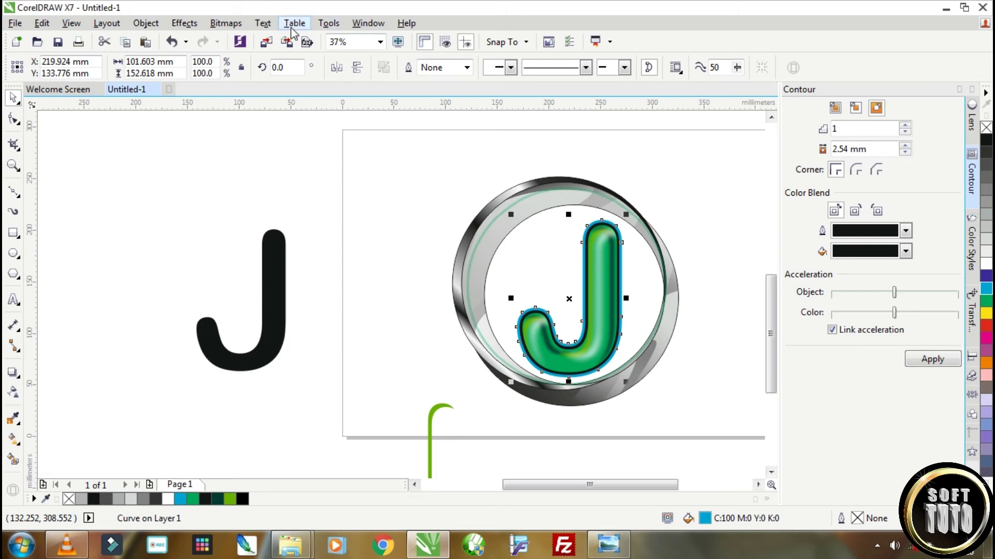
click(226, 24)
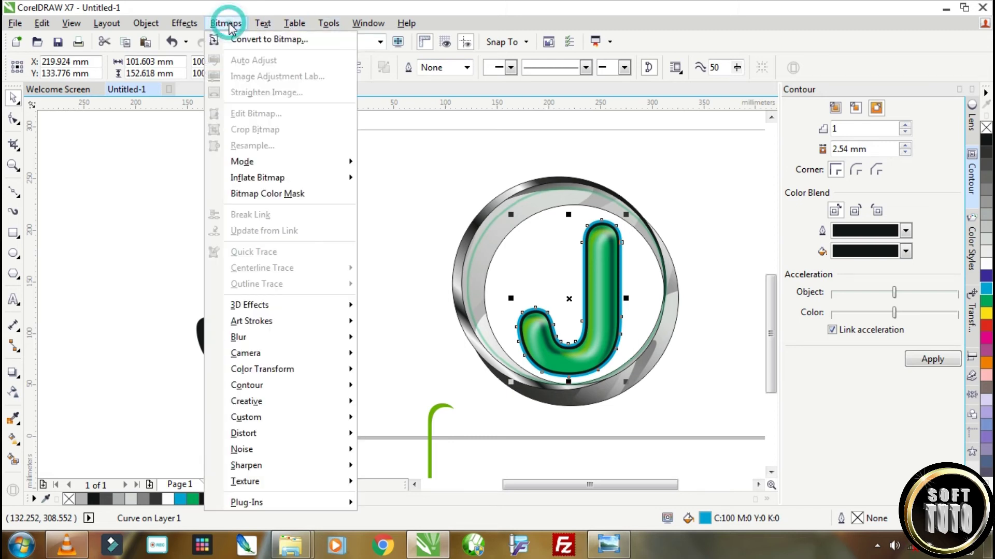
click(270, 41)
click(580, 340)
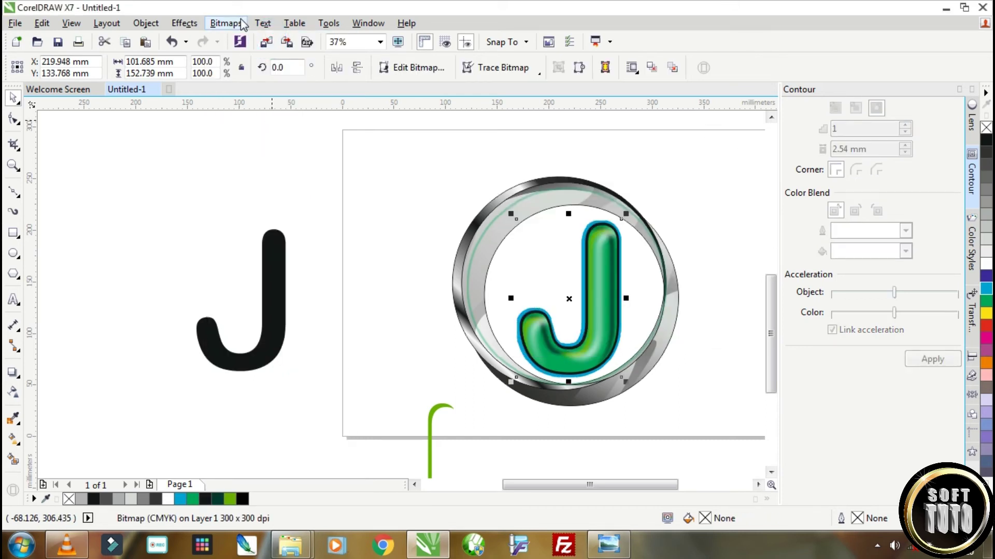
Apply a Gaussian Blur with a 35-pixel radius to the cyan J bitmap.
click(226, 23)
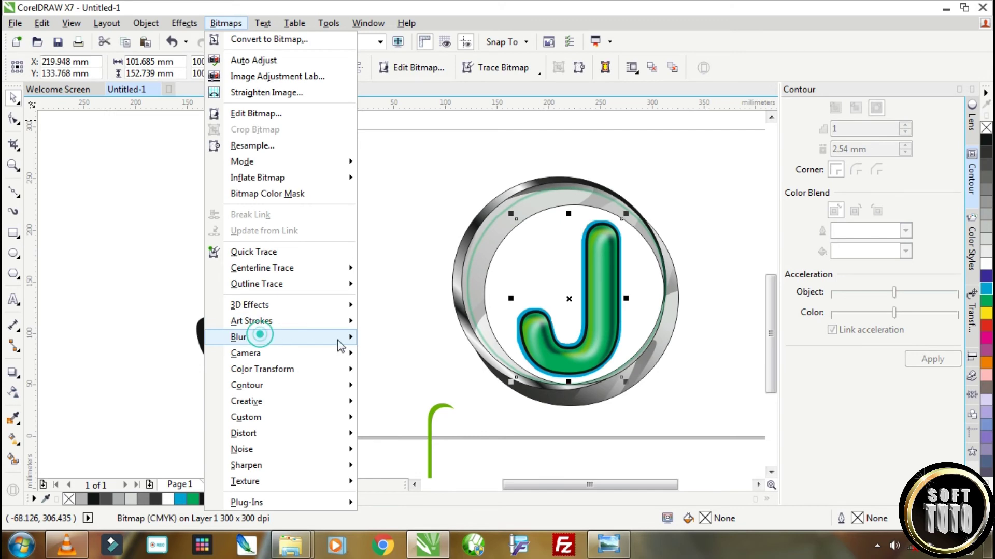
mouse_move(340, 337)
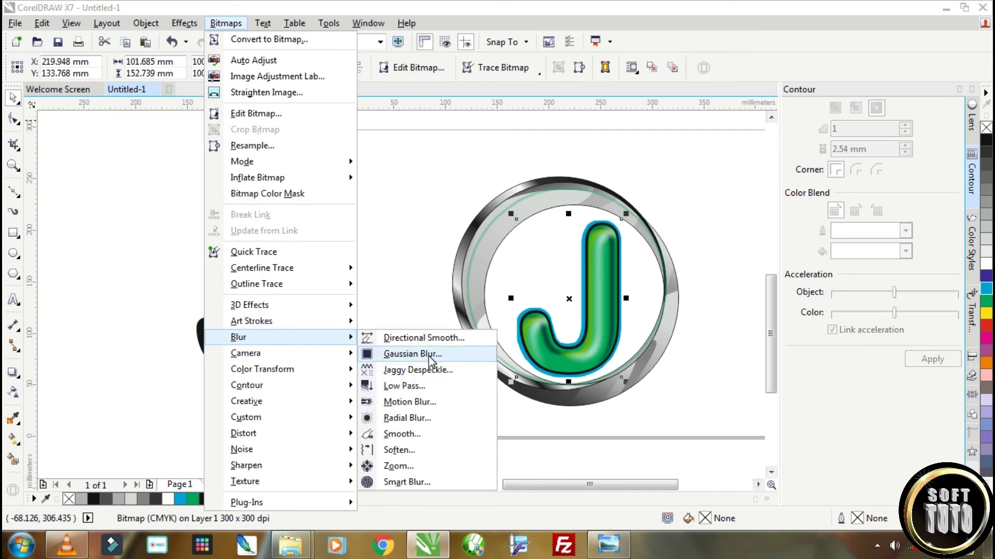
click(428, 355)
drag(527, 216, 334, 257)
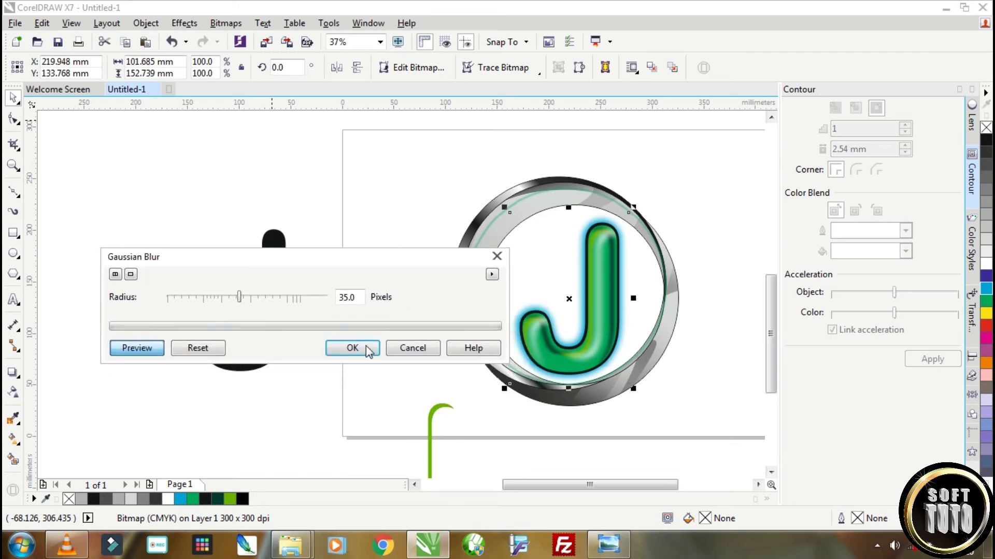
click(352, 348)
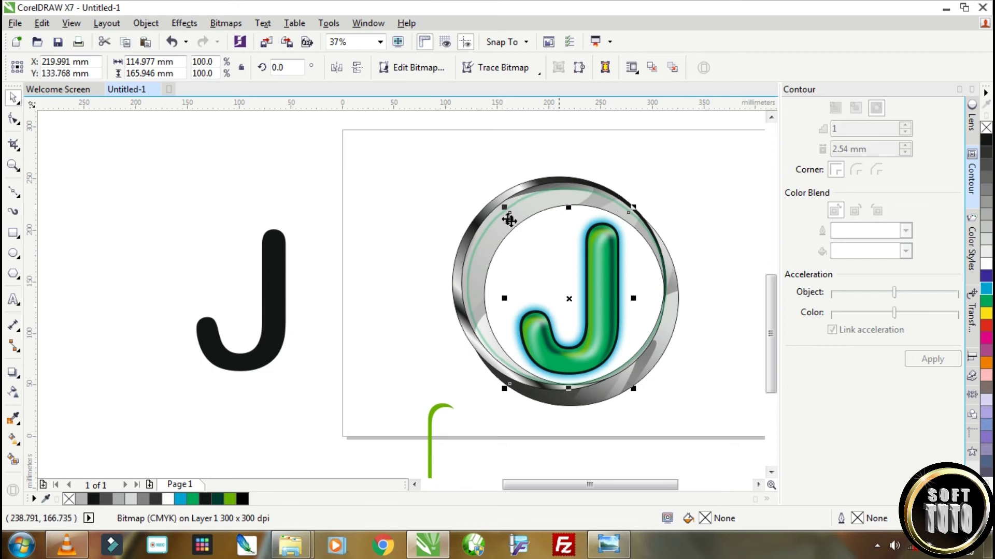
Move the complete green J with its blue glow out of the ring and select the ring's inner bitmap.
drag(459, 152, 641, 384)
drag(604, 292, 155, 244)
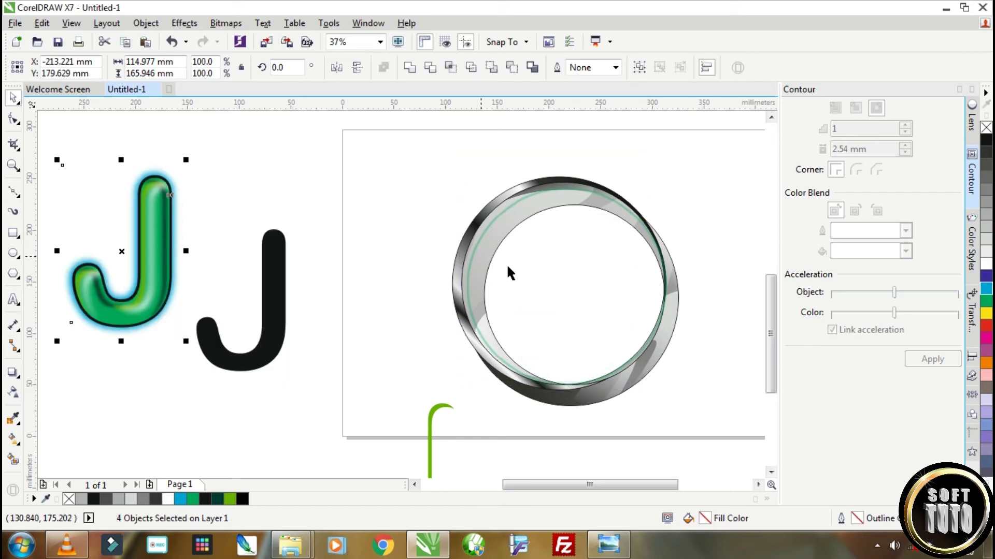
click(598, 299)
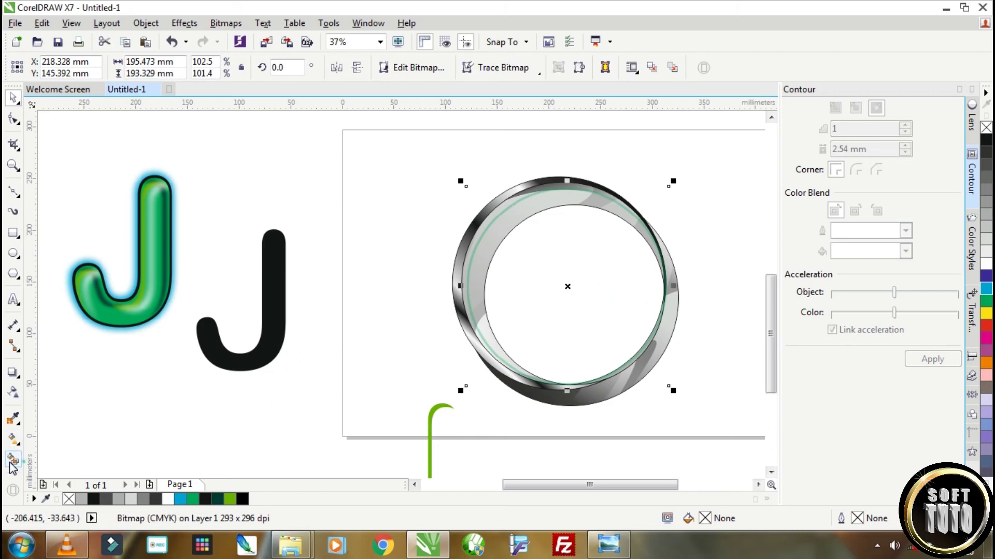
click(12, 461)
Place the complete glowing J back in the middle of the ring and shift the lower spare black J closer to the page.
drag(209, 207, 299, 330)
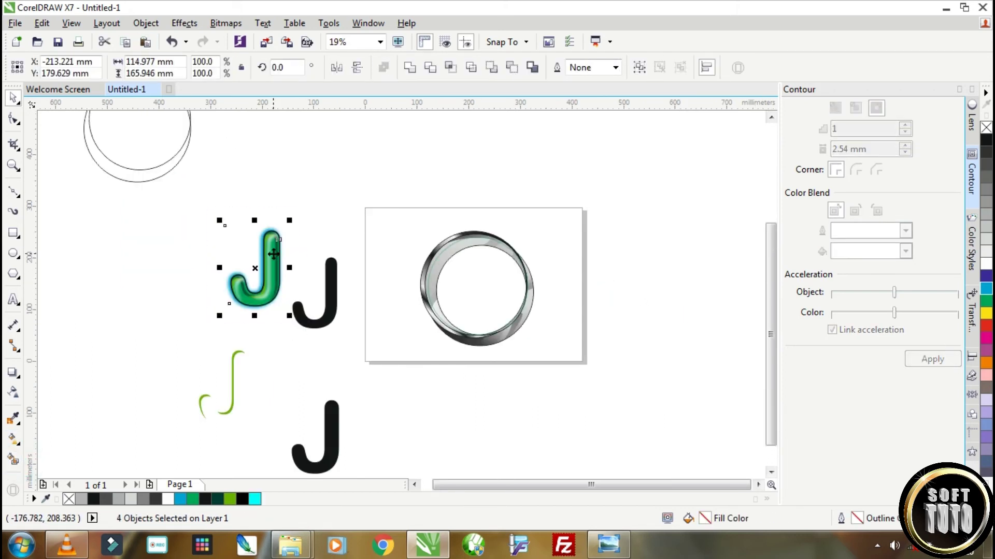
drag(273, 254, 505, 284)
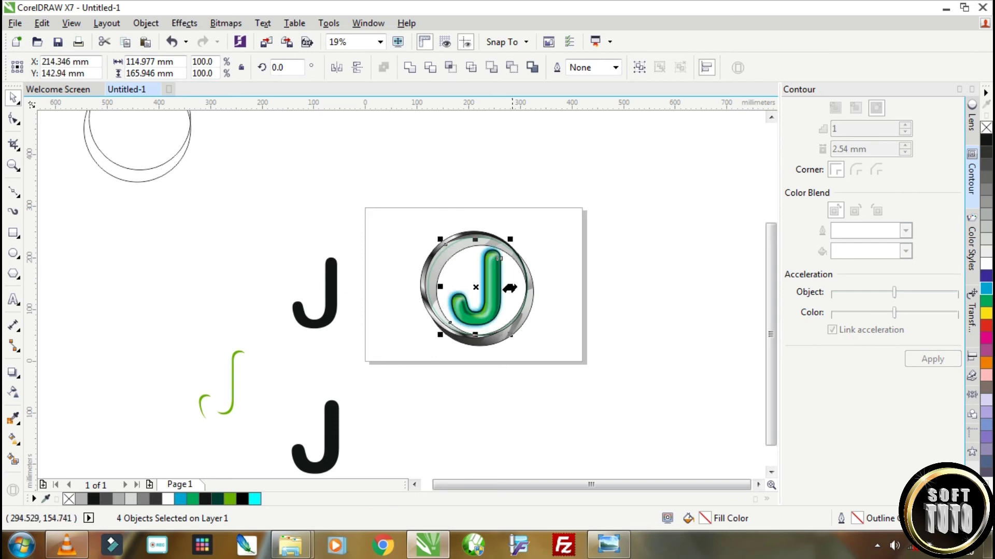
scroll(505, 285, up, 2)
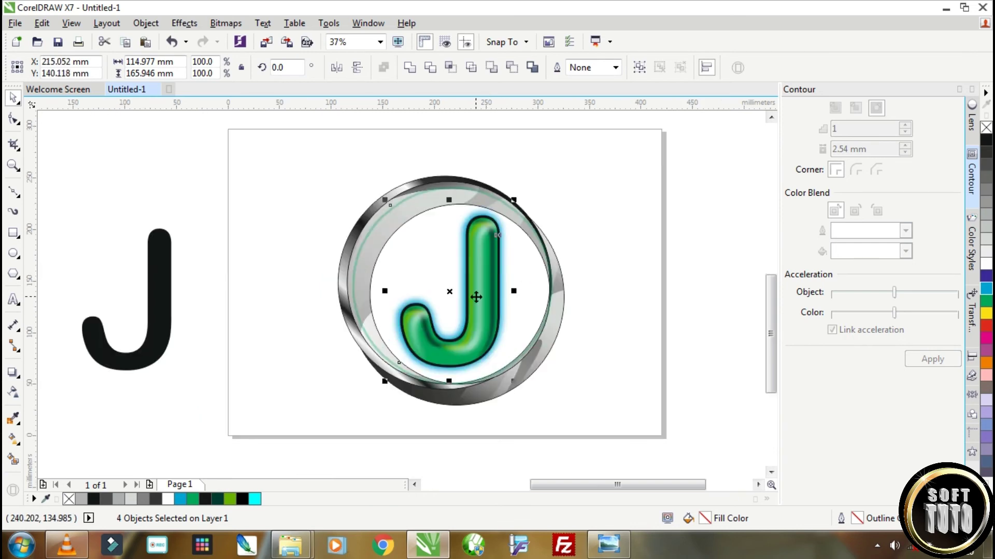
scroll(475, 291, down, 2)
drag(318, 412, 382, 381)
Create a vertically mirrored copy of the green J directly below the original.
click(458, 253)
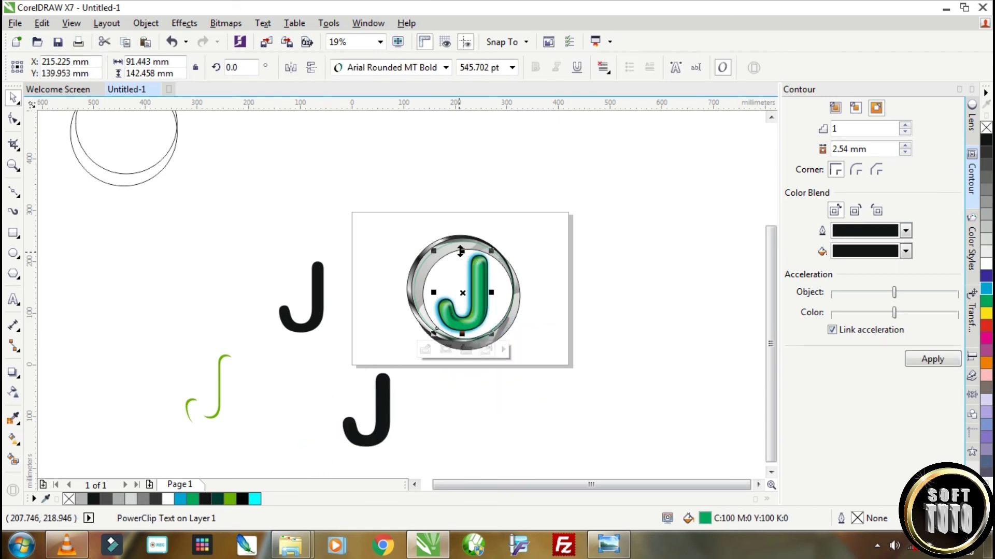
drag(460, 252, 458, 362)
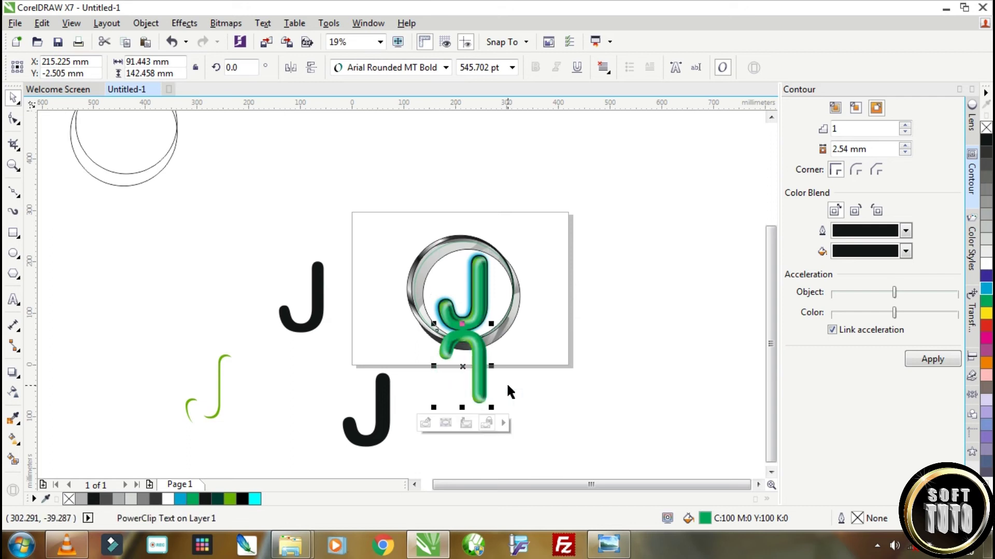
scroll(483, 357, up, 2)
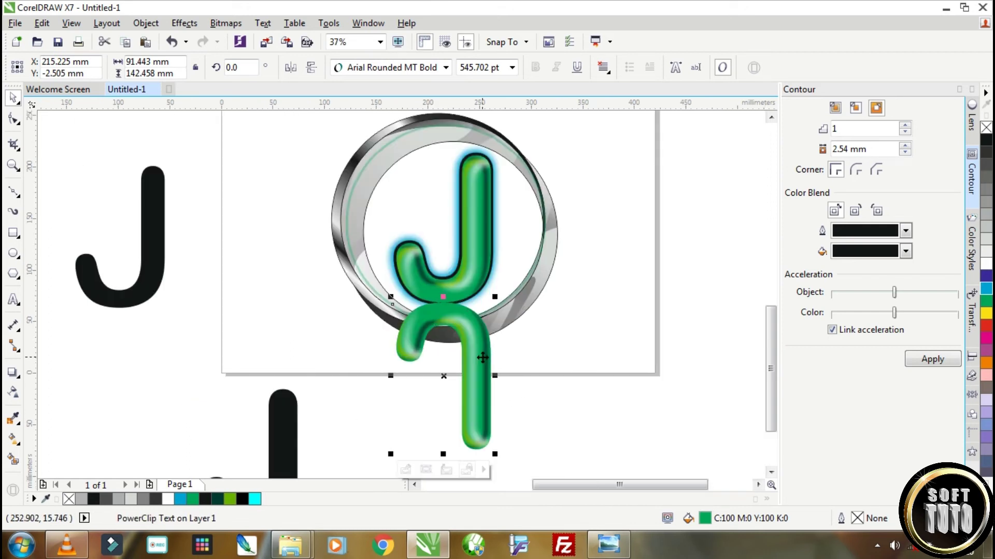
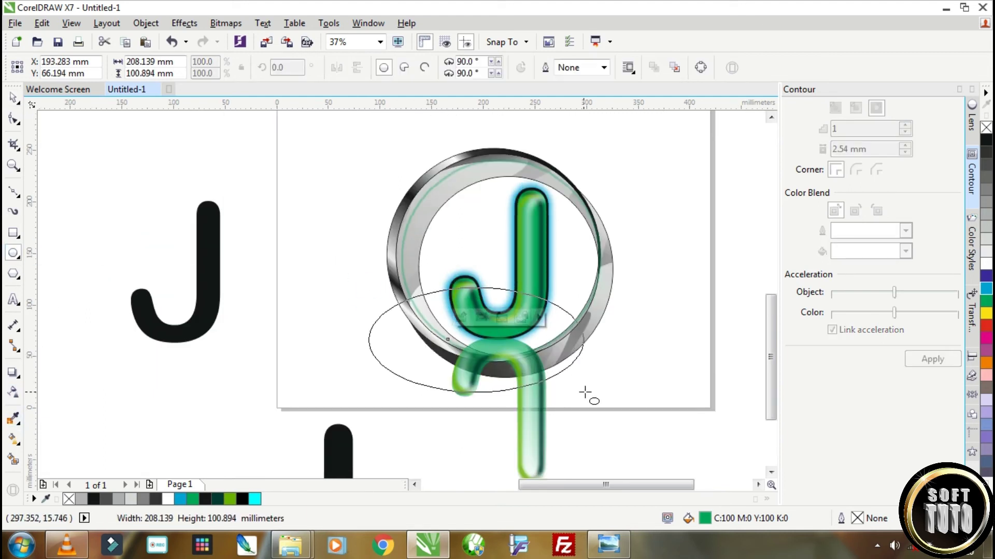
Draw an ellipse over the lower part of the ring and resize it to about 157 × 104 mm to follow the ring's bottom curve.
drag(588, 396, 596, 382)
key(space)
scroll(538, 357, up, 1)
drag(426, 215, 426, 183)
drag(195, 293, 316, 295)
drag(658, 295, 633, 276)
drag(314, 292, 300, 285)
scroll(679, 407, up, 1)
scroll(710, 250, down, 1)
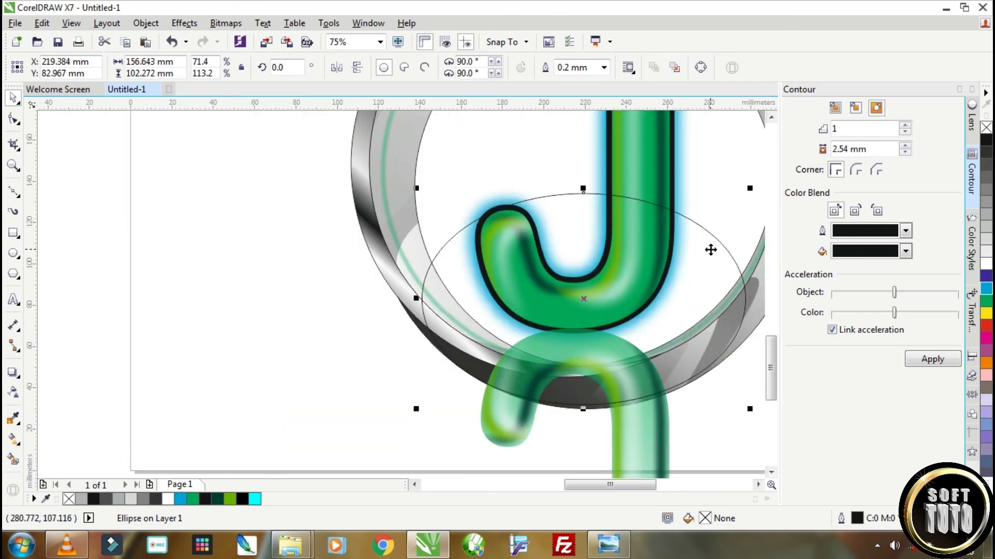
drag(583, 408, 587, 418)
Move the mirrored transparent J slightly down, leaving a small gap beneath the upright J.
scroll(596, 415, up, 2)
scroll(557, 389, down, 1)
click(16, 101)
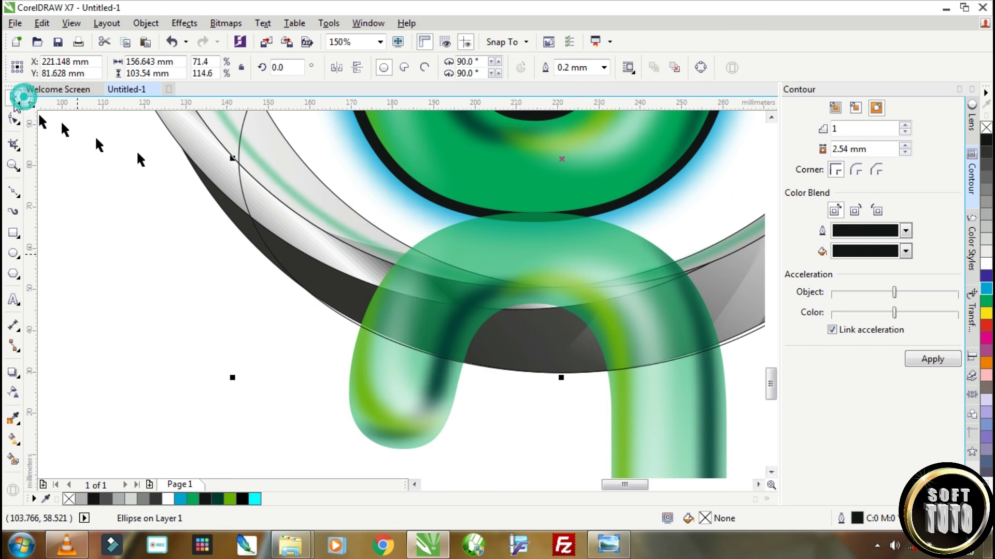
click(695, 451)
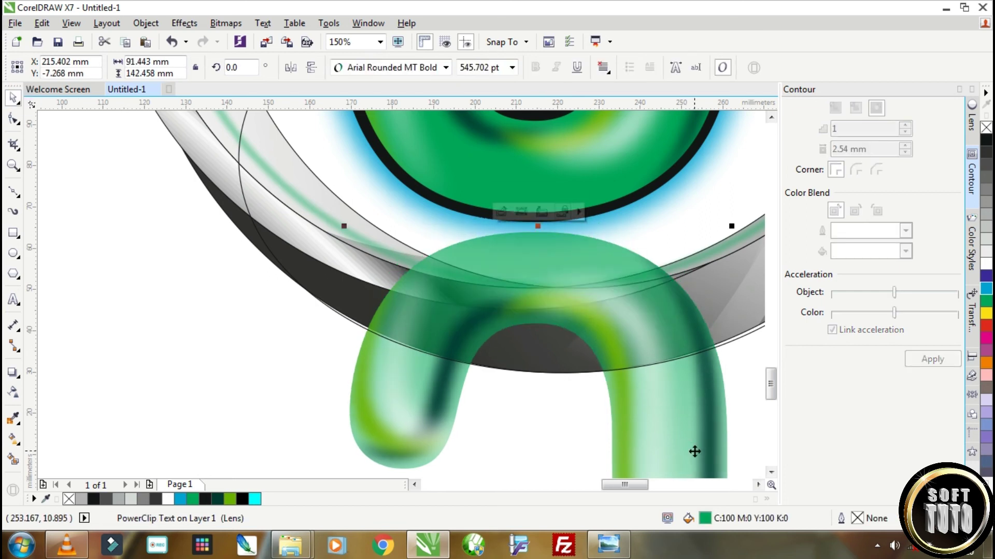
Shift the upper ellipse curve slightly down and pull its two side nodes outward to follow the ring's inner edge.
scroll(694, 452, down, 1)
click(710, 160)
scroll(675, 326, up, 1)
drag(583, 401, 581, 417)
click(13, 119)
drag(257, 191, 274, 167)
scroll(392, 280, down, 1)
scroll(642, 259, up, 1)
drag(650, 218, 667, 205)
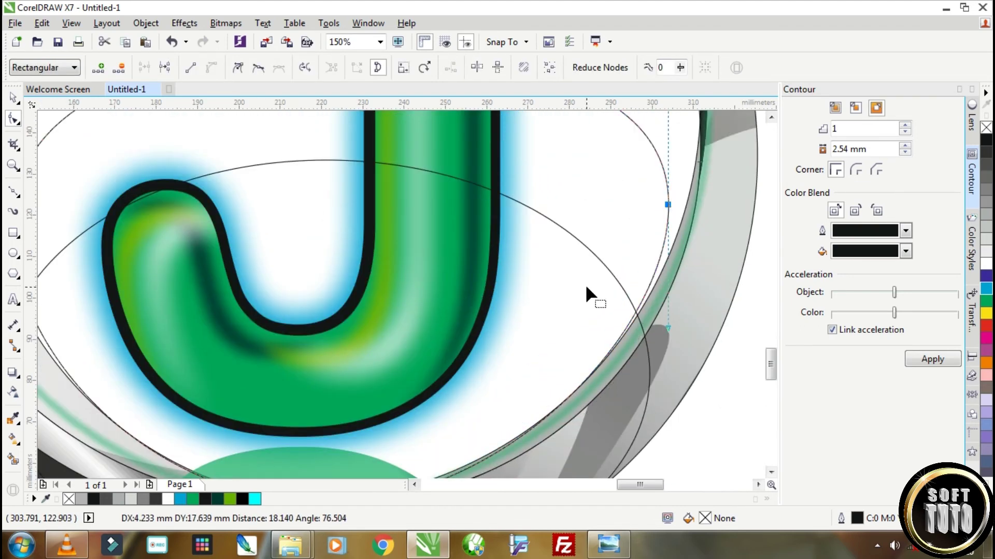
Align the curve's bottom node and handles with the ring's lower inner edge, making the node a cusp.
scroll(586, 288, down, 1)
scroll(524, 421, up, 2)
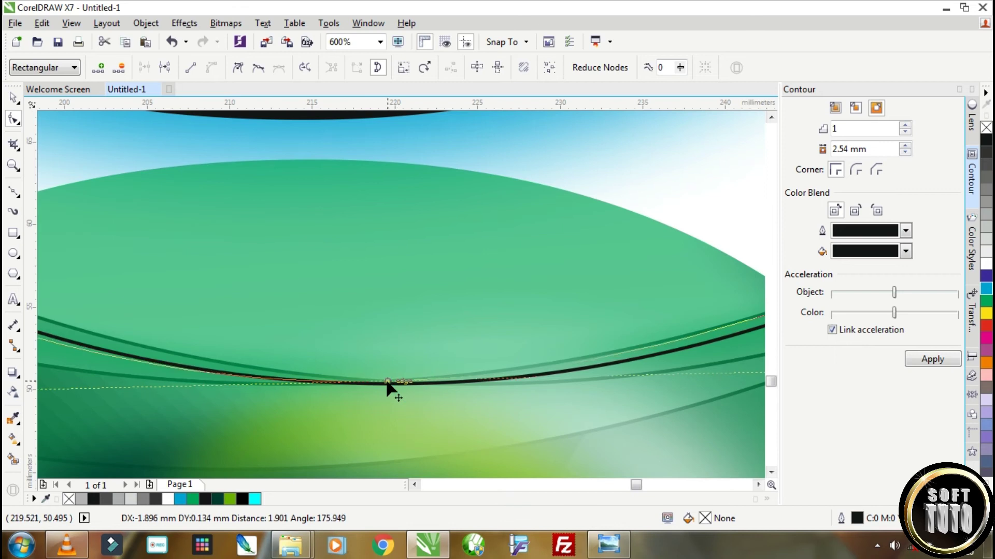
drag(388, 382, 387, 382)
scroll(514, 390, down, 2)
drag(300, 392, 301, 378)
click(238, 67)
drag(666, 398, 666, 386)
Trim away the top of the mirrored transparent J using the reshaped inner curve.
click(14, 98)
scroll(357, 270, down, 1)
click(554, 219)
click(579, 166)
shift+click(484, 414)
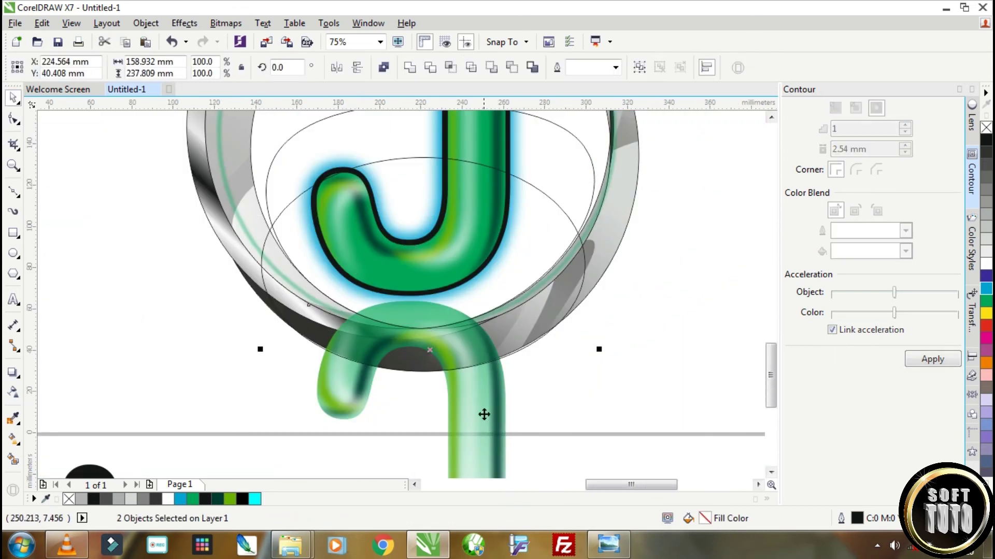
click(431, 68)
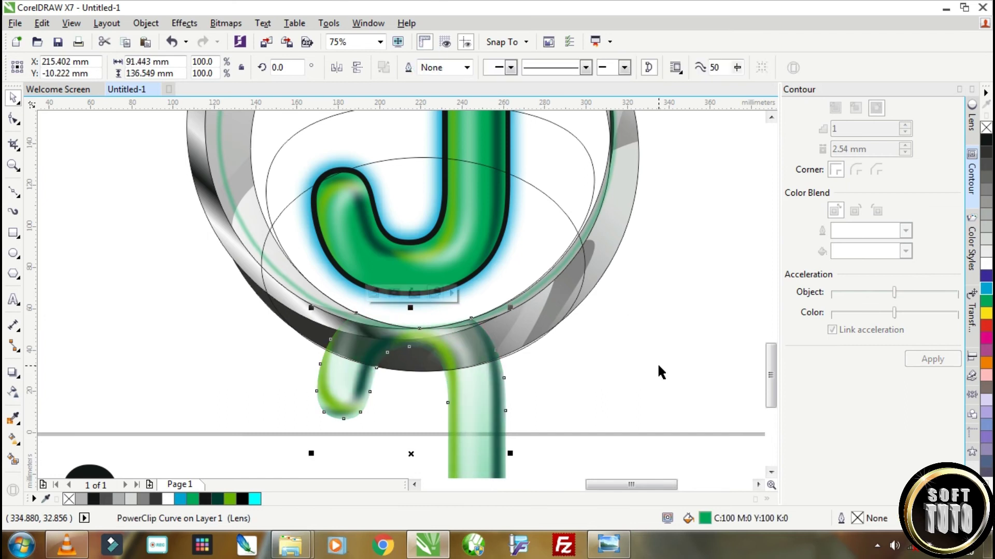
Keep only the mirrored J portion lying on the ring band and delete the leftover letter part and helper curves.
key(Escape)
click(547, 204)
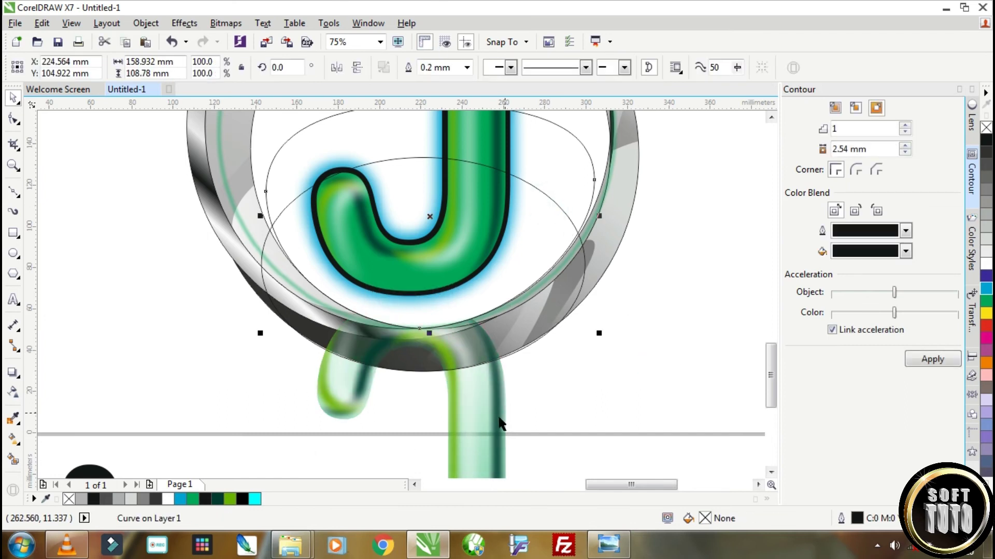
click(480, 424)
key(Delete)
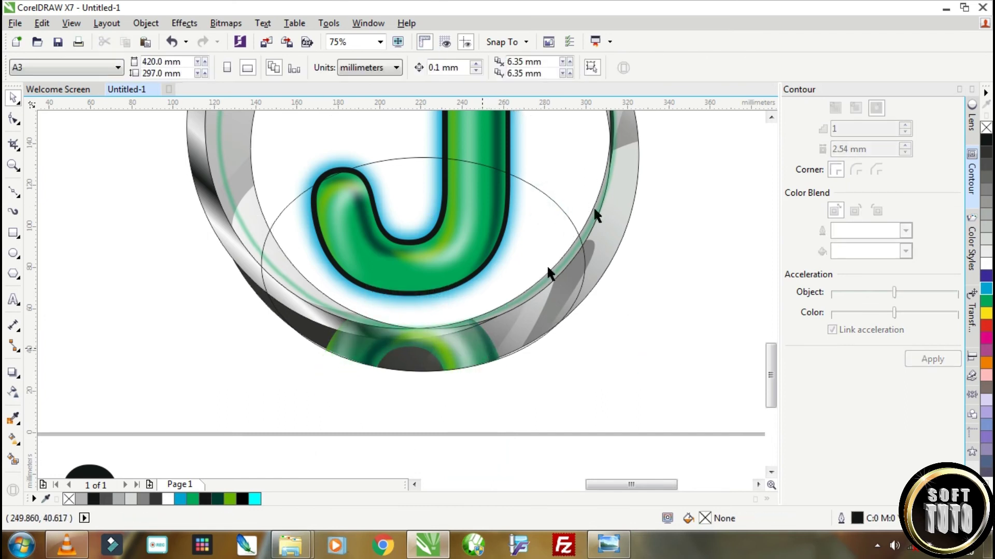
click(522, 206)
key(Delete)
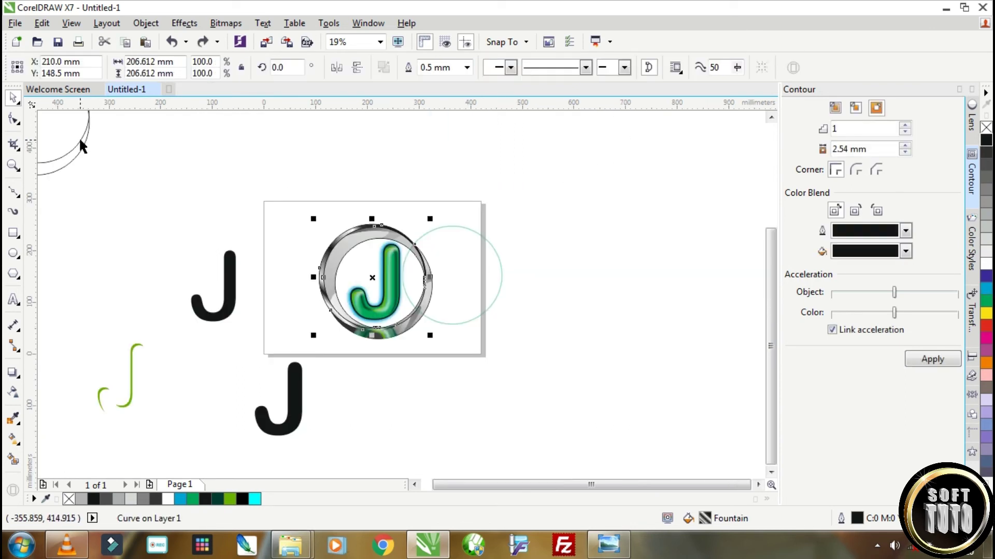
Bring the spare circle outline from outside the page onto the ring and set its outline width to 1.5 mm.
drag(81, 140, 417, 304)
scroll(355, 249, up, 1)
click(604, 68)
click(578, 170)
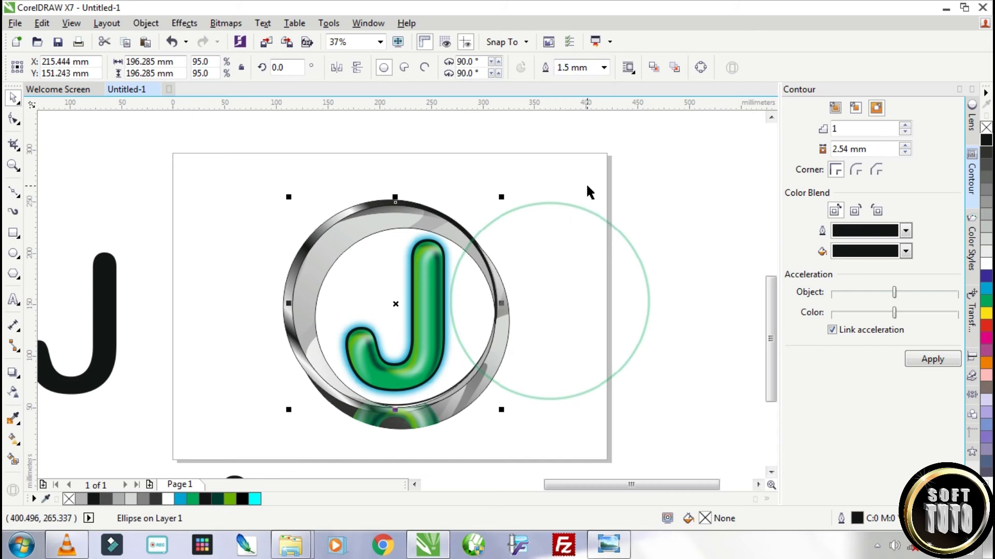
Adjust the circle's top and bottom edges to fit inside the metallic rim, at about 196.3 × 195.9 mm.
scroll(437, 406, up, 2)
scroll(365, 345, down, 1)
drag(534, 142, 534, 148)
scroll(569, 202, down, 1)
scroll(635, 375, up, 2)
drag(295, 382, 295, 393)
scroll(507, 370, down, 2)
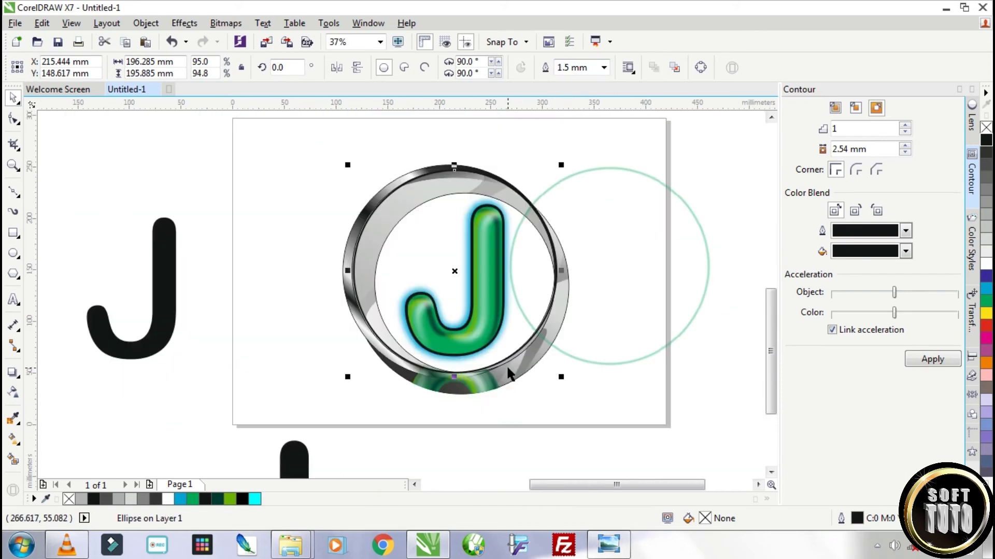
Make the circle's outline white and convert that outline to an object.
right_click(985, 263)
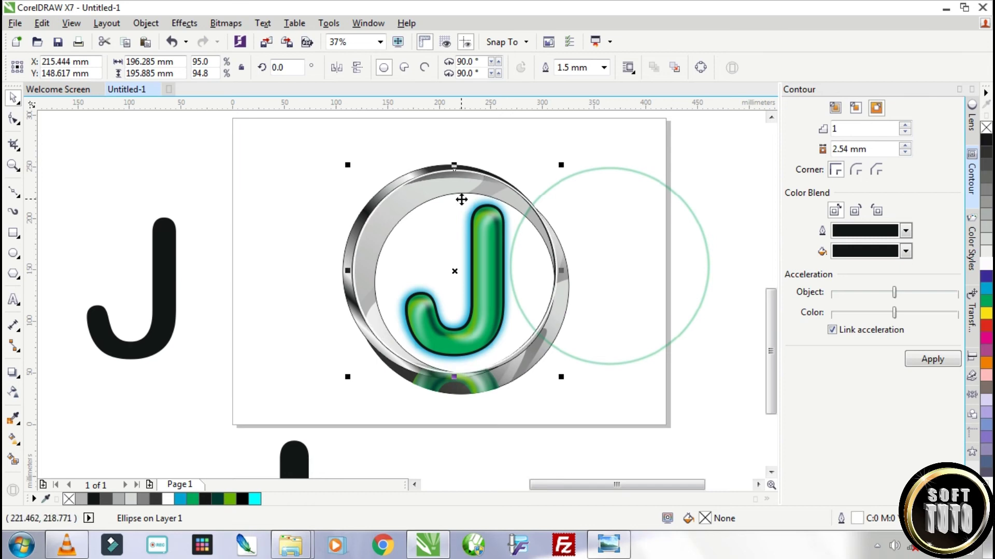
key(ctrl+q)
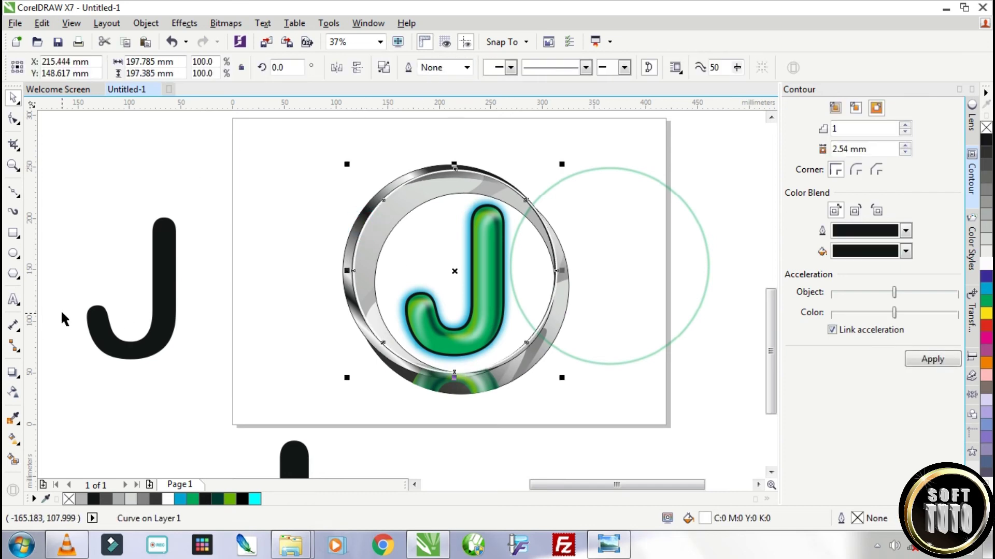
Give the thin white ring a diagonal fountain fill with alternating white and black colour stops.
click(14, 441)
drag(358, 307, 570, 176)
drag(986, 140, 527, 199)
double_click(392, 285)
drag(986, 263, 466, 253)
drag(249, 139, 362, 146)
drag(527, 199, 552, 246)
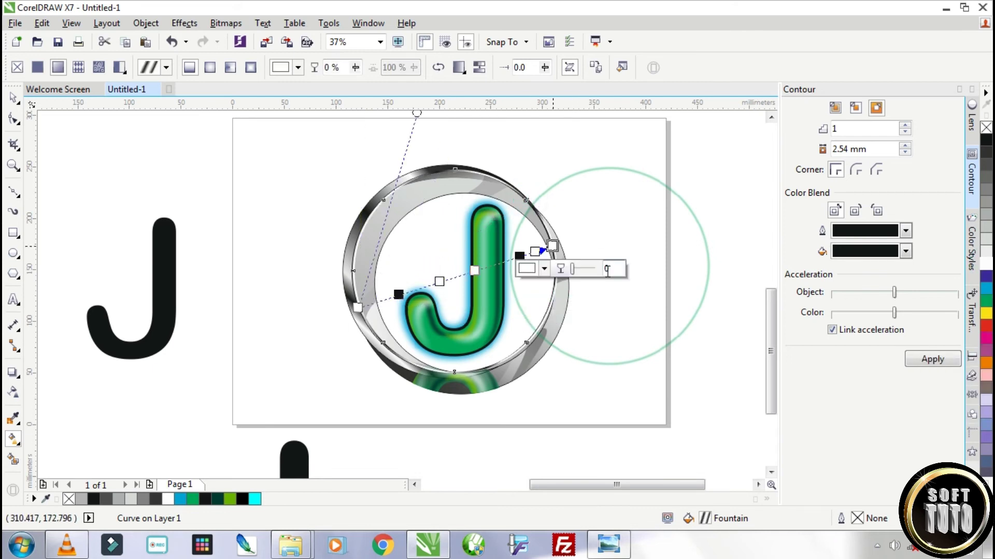
Place the faint green circle bitmap back over the logo along the ring's inner rim.
click(13, 97)
drag(641, 182, 482, 190)
scroll(475, 191, up, 1)
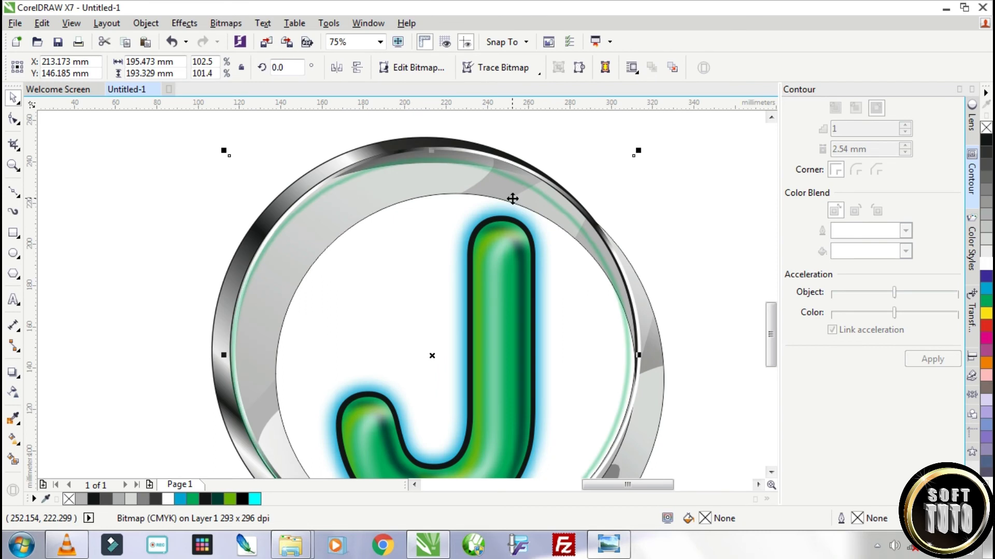
scroll(662, 226, down, 1)
drag(508, 271, 508, 269)
Remove the outlines from all the ring and letter objects on the page and group them.
scroll(644, 347, down, 1)
drag(517, 217, 696, 418)
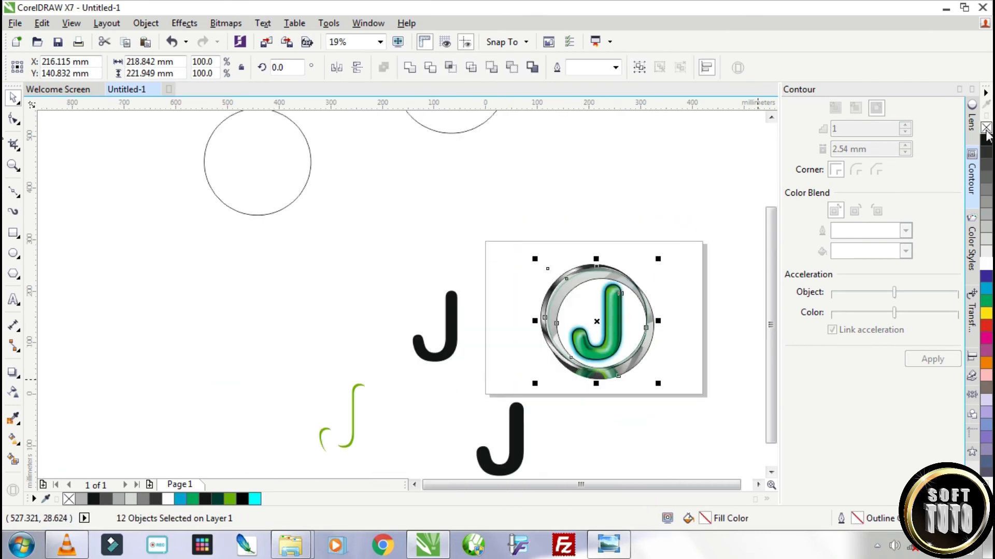
right_click(986, 129)
click(639, 67)
Delete the spare black Js, the loose green J highlight and the leftover circles outside the page.
click(451, 326)
key(Delete)
click(513, 440)
key(Delete)
click(353, 417)
key(Delete)
key(Delete)
Add a page-sized rectangle behind the logo and fill it with black as the background.
double_click(14, 238)
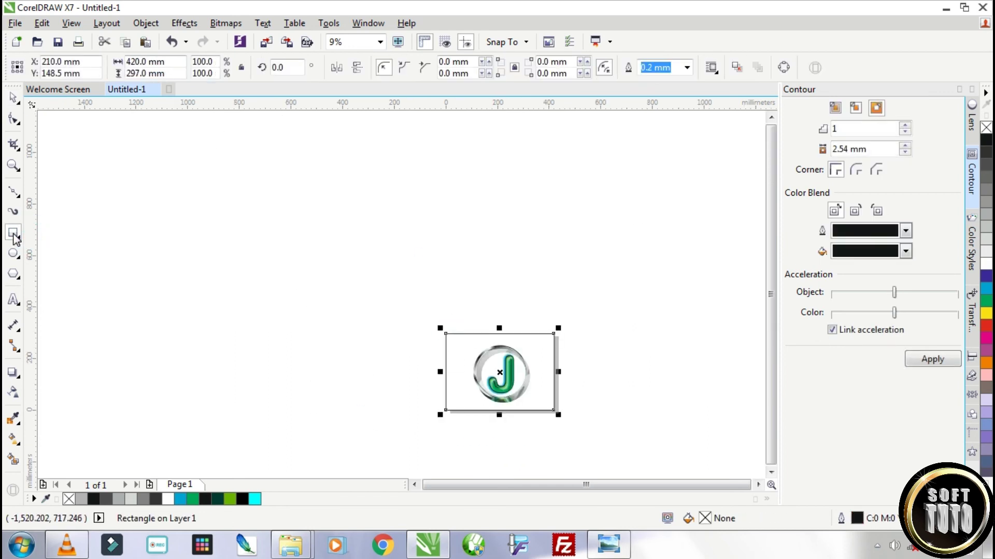
click(986, 141)
click(599, 373)
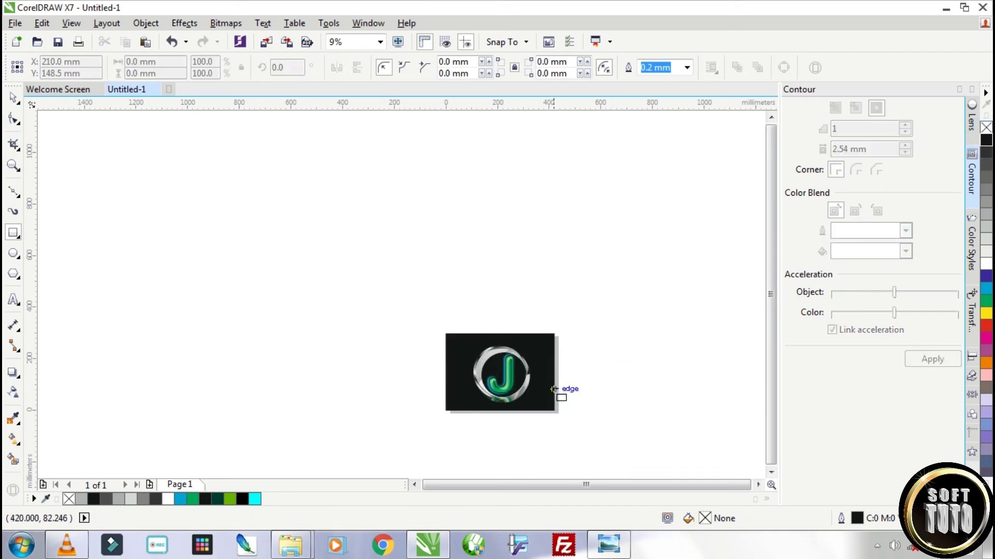
click(12, 99)
key(shift+F4)
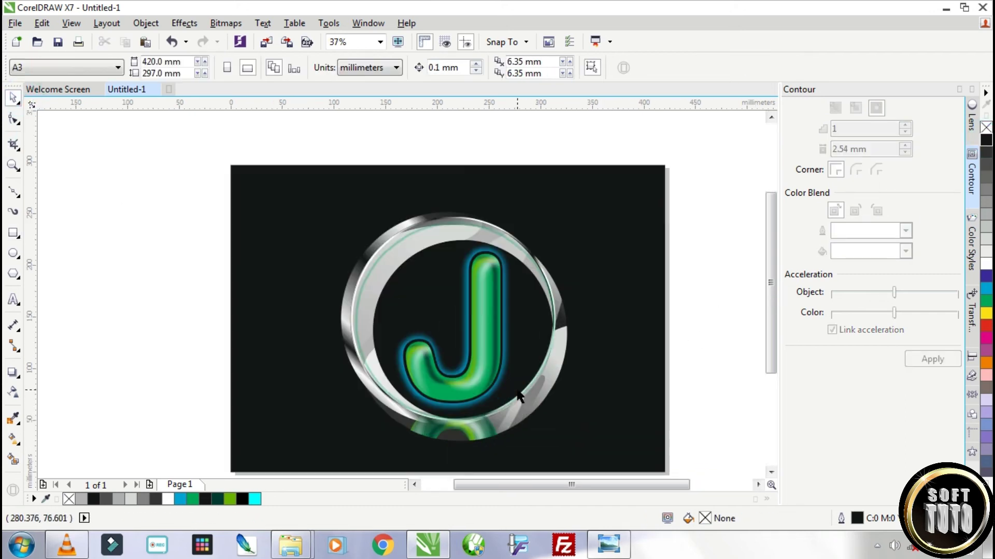
Scale the grouped logo down around its centre to about 147 × 150 mm.
click(540, 397)
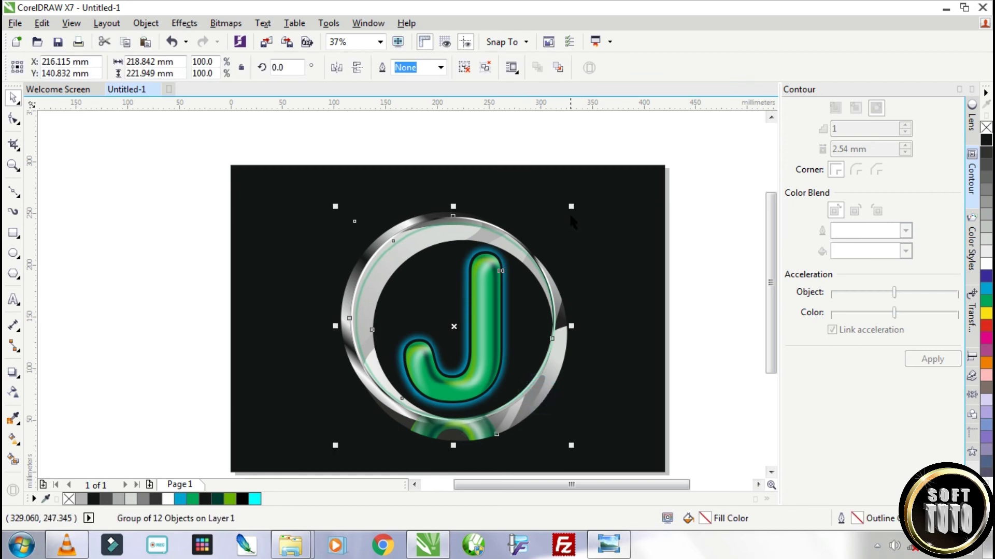
drag(572, 206, 561, 254)
scroll(514, 376, up, 2)
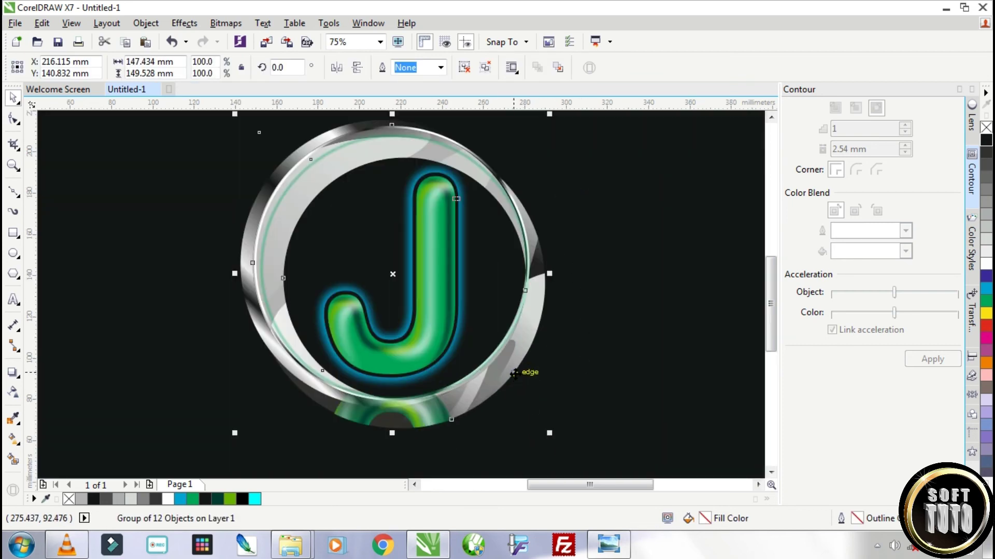
scroll(515, 373, down, 2)
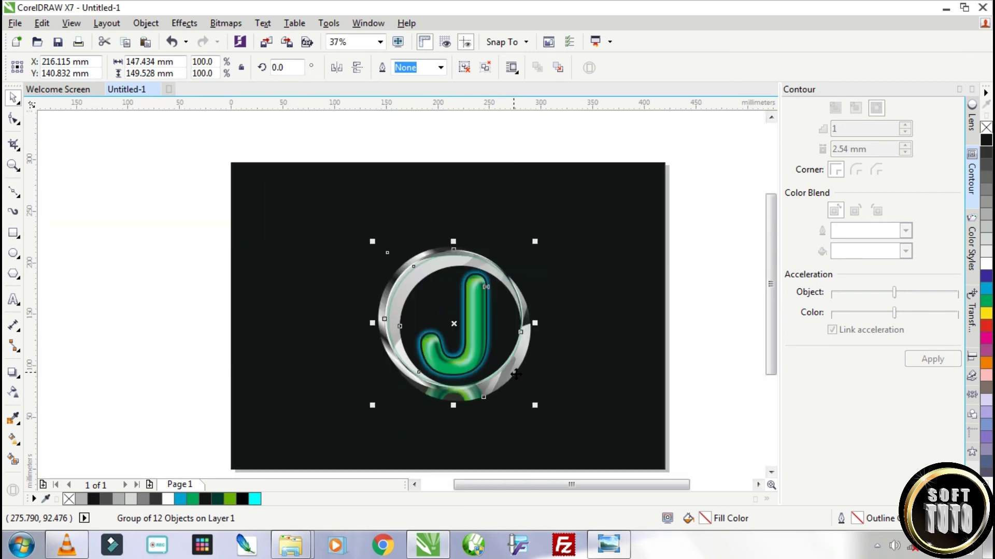
click(751, 361)
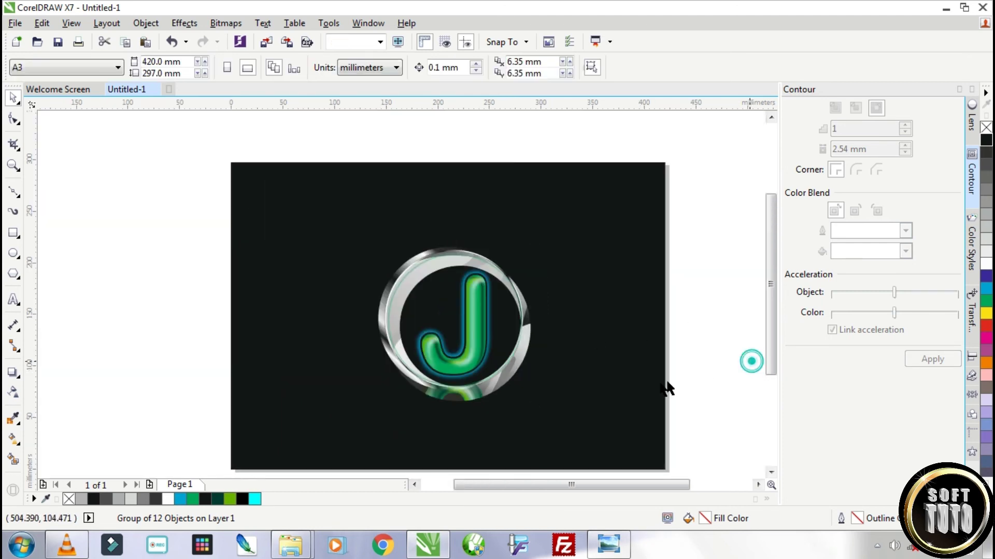
scroll(649, 379, down, 2)
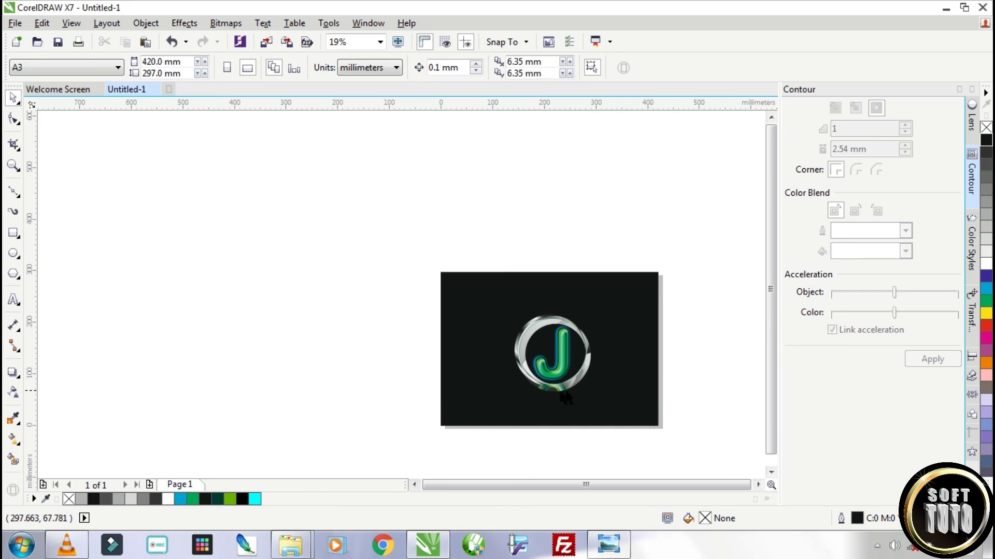
scroll(562, 392, up, 2)
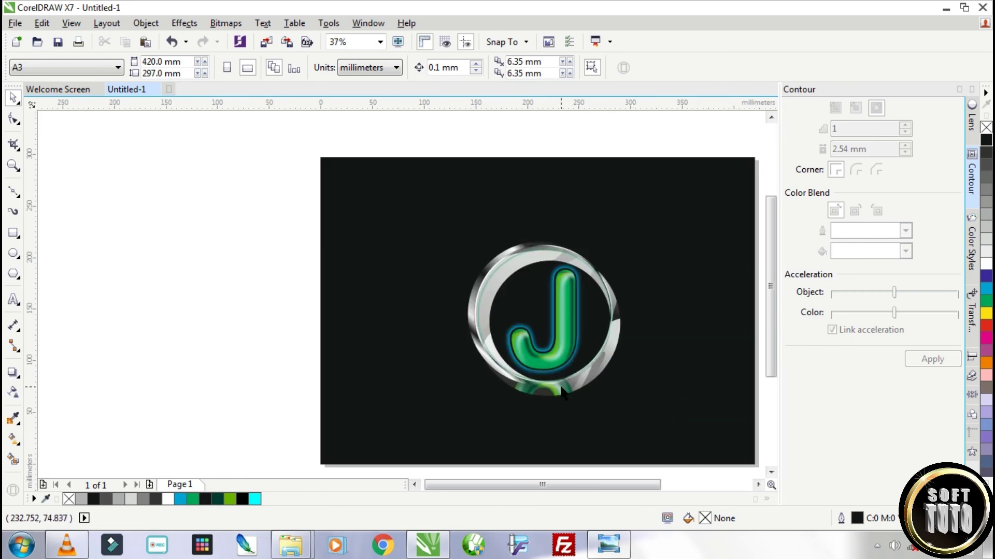
Enlarge the logo group slightly and move it up and left on the black background.
click(612, 349)
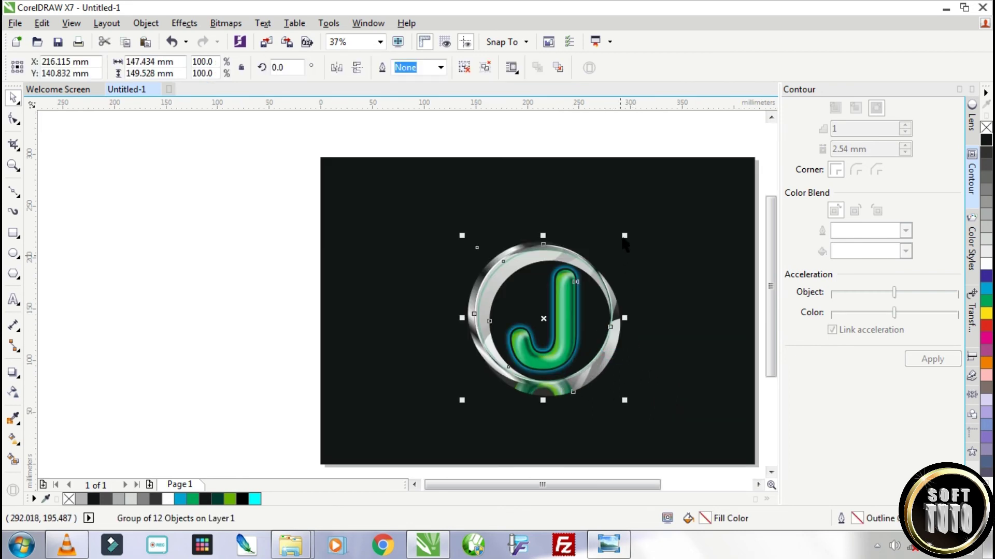
drag(624, 235, 617, 243)
drag(595, 289, 584, 256)
Redirect the outer metallic ring's fountain fill by moving its end point down and to the right.
scroll(610, 266, up, 2)
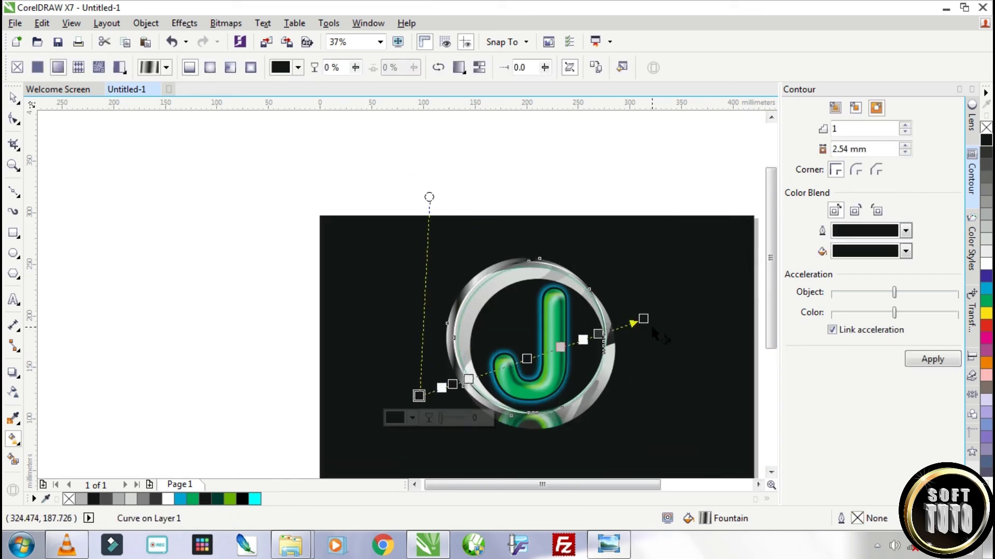
drag(651, 326, 681, 366)
key(space)
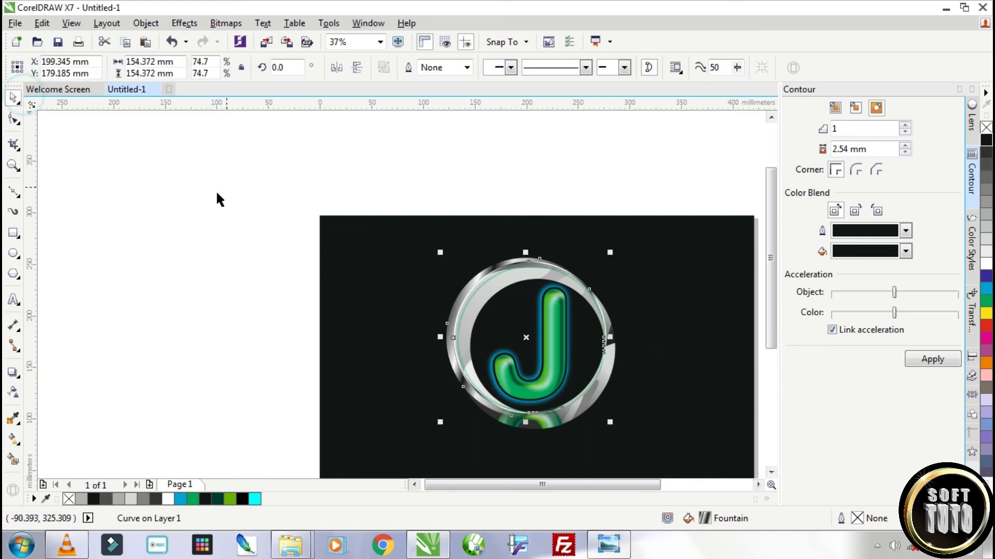
Regroup all the ring and letter objects of the logo.
click(615, 351)
ctrl+click(616, 351)
ctrl+click(593, 179)
scroll(616, 331, up, 2)
ctrl+click(596, 361)
scroll(597, 361, down, 1)
ctrl+click(692, 311)
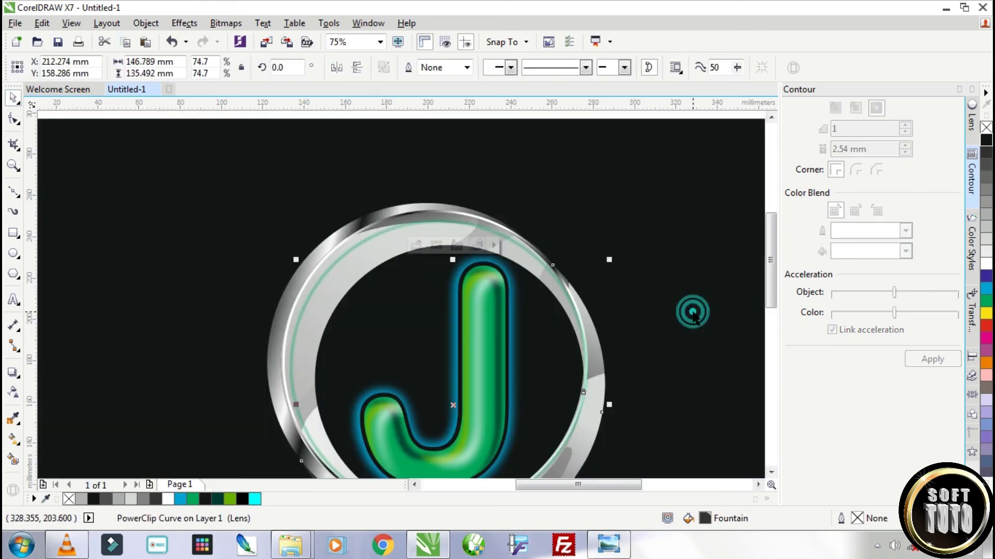
scroll(692, 309, down, 4)
drag(561, 233, 699, 407)
click(639, 68)
Create a mirrored copy below the logo and skew it to the left until it is about 360 mm wide.
drag(629, 279, 544, 436)
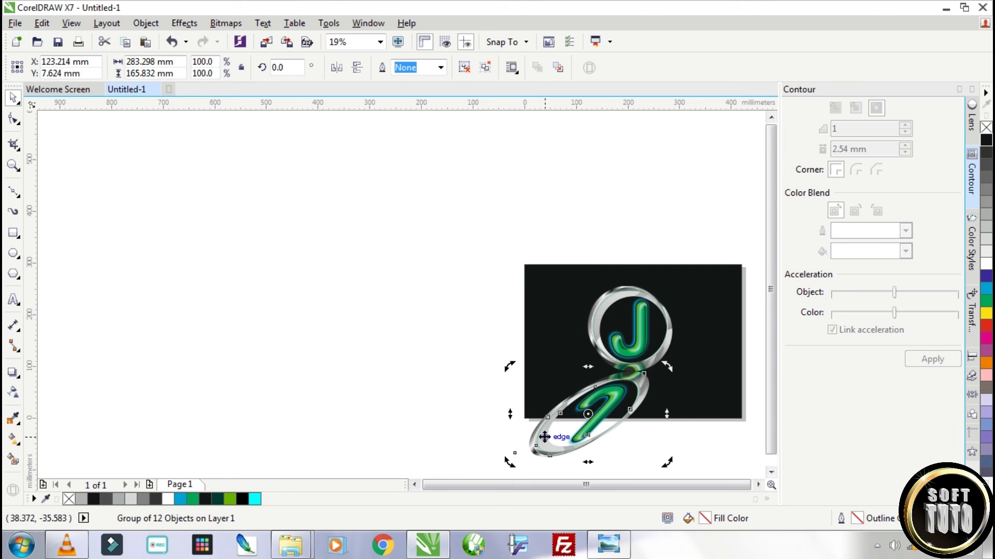
drag(587, 465, 540, 462)
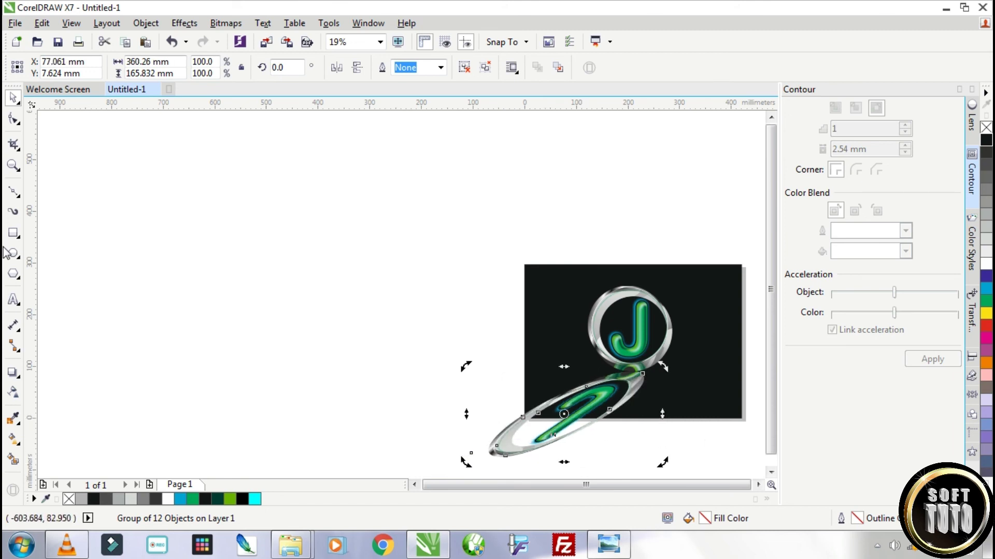
Draw a rectangle of about 488 × 264 mm over the skewed reflection.
click(13, 233)
drag(428, 368, 681, 479)
Distort the rectangle's upper edge with the Twirl tool, using a 50 mm nib size.
click(19, 148)
mouse_move(18, 123)
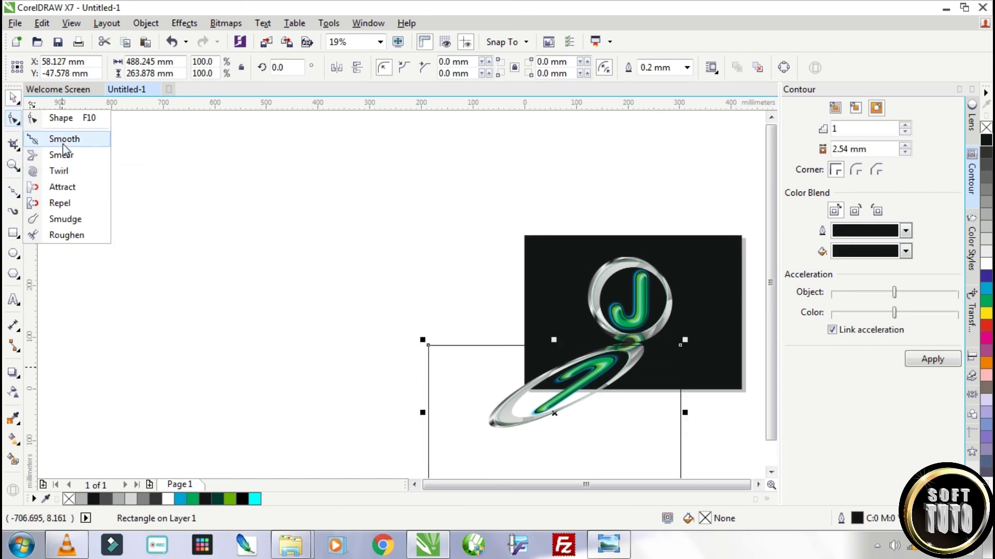
click(58, 171)
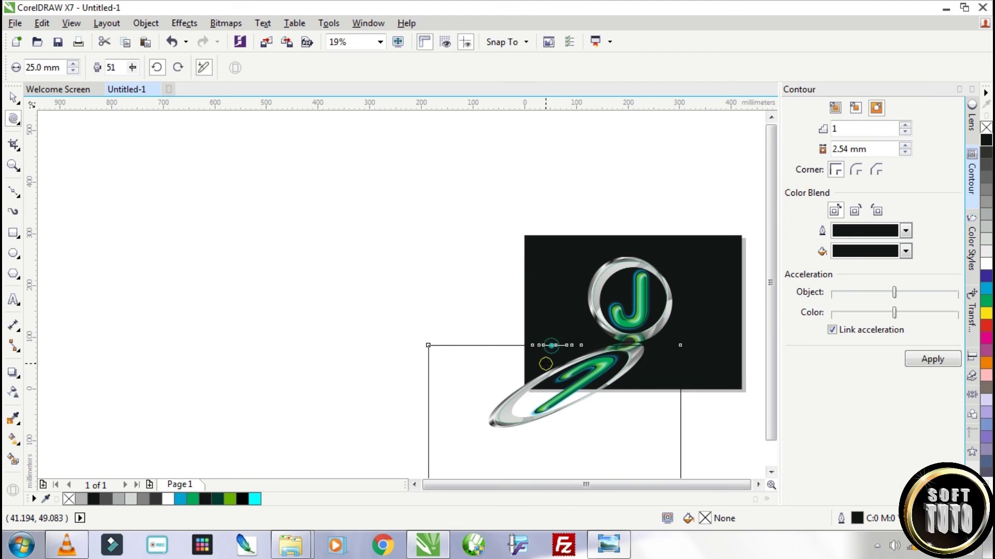
double_click(41, 68)
text(50)
key(Return)
mouse_move(558, 345)
mouse_down()
mouse_move(633, 352)
mouse_move(671, 344)
mouse_up()
key(space)
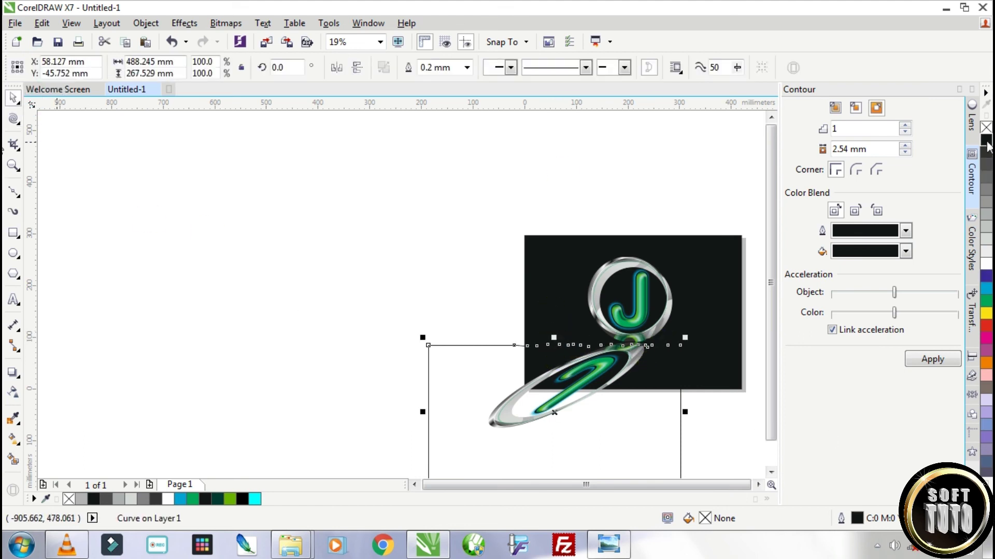
Fill the distorted rectangle with black and apply a linear transparency at 78.2° that fades it out towards the logo.
click(986, 140)
click(14, 392)
mouse_move(606, 355)
mouse_down()
mouse_move(496, 459)
mouse_move(642, 322)
mouse_move(609, 380)
mouse_up()
drag(551, 347, 542, 375)
drag(609, 382, 658, 272)
drag(622, 351, 622, 367)
drag(521, 377, 522, 342)
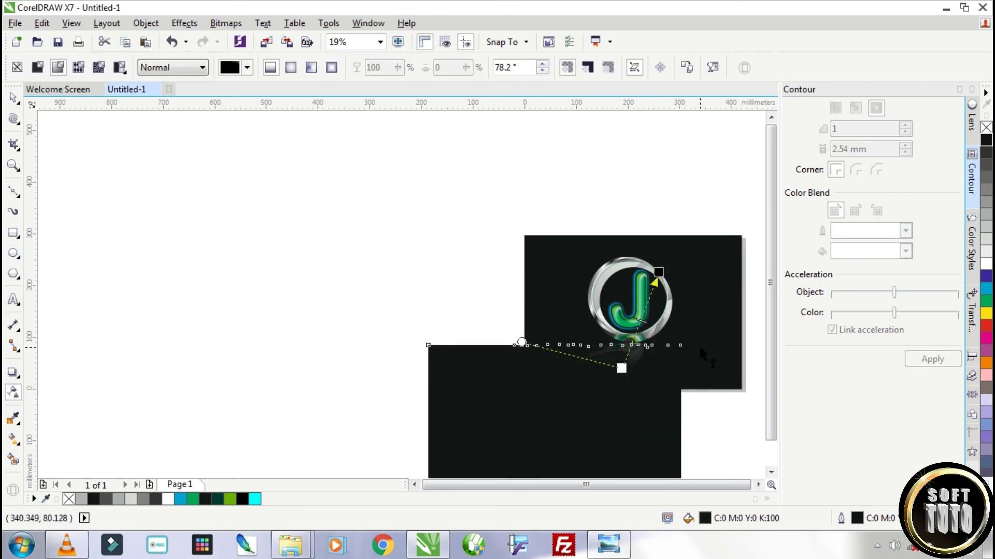
Move the skewed reflection group slightly down and to the left, away from the ring's base.
click(13, 98)
click(710, 434)
scroll(646, 343, up, 2)
click(615, 344)
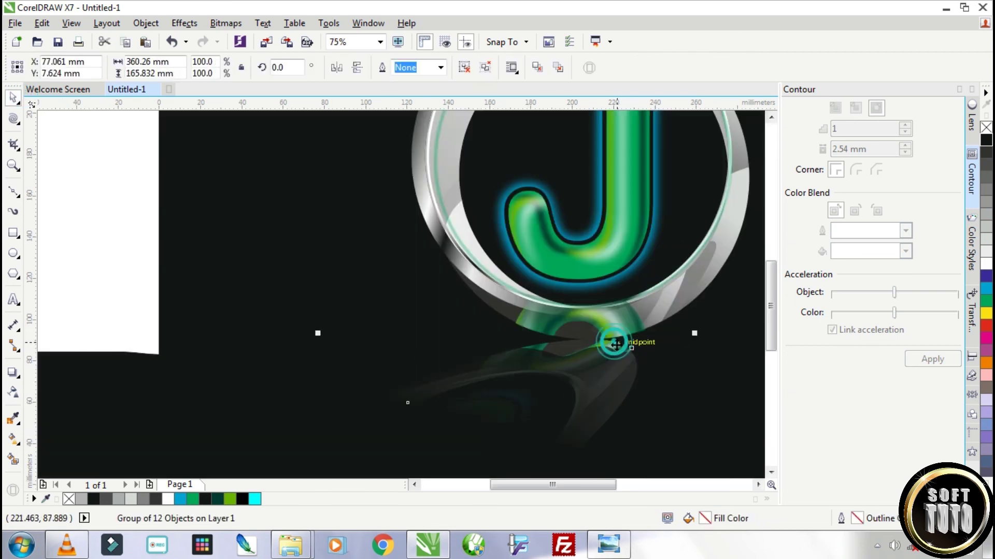
drag(615, 343, 602, 381)
Reposition the distorted black rectangle's linear transparency so that more of the skewed reflection shows through.
scroll(484, 417, down, 4)
click(13, 392)
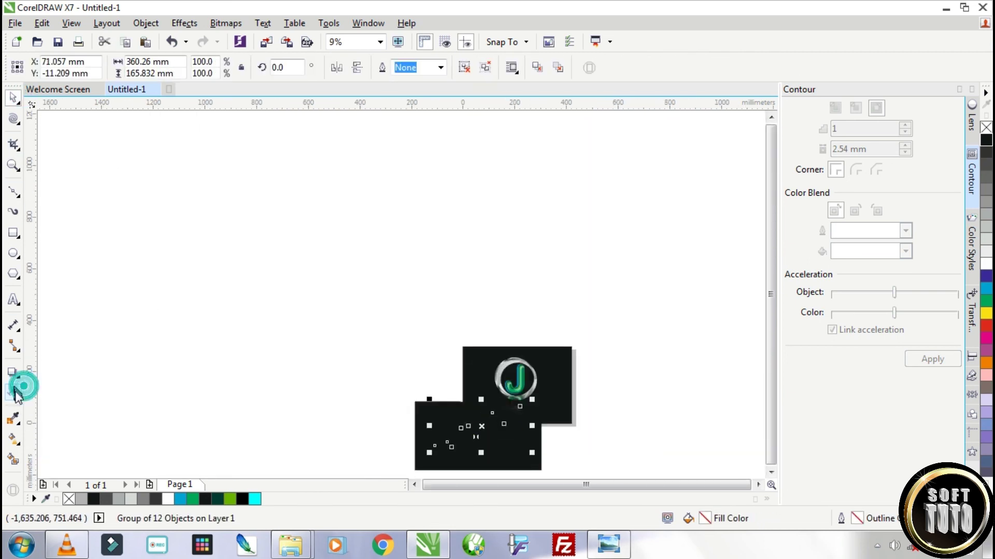
scroll(520, 418, up, 2)
click(13, 97)
click(134, 369)
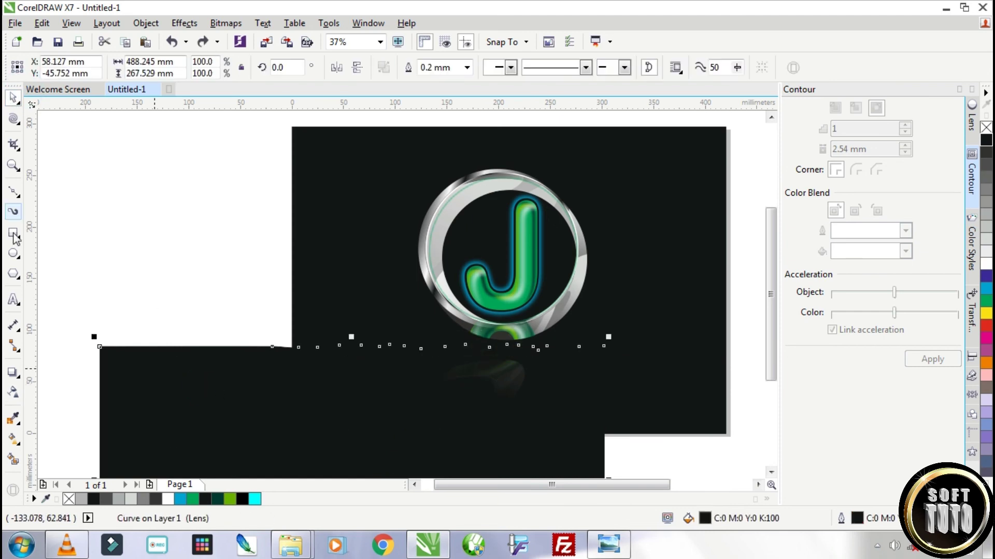
click(14, 392)
drag(486, 392, 437, 422)
key(space)
scroll(363, 329, down, 1)
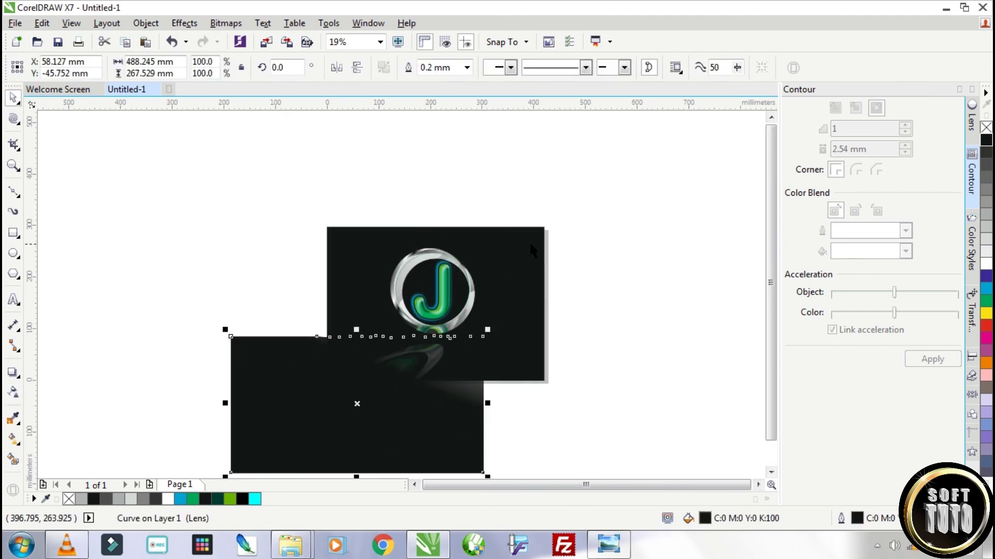
Try filling the background rectangle with magenta and blue and adding a fountain transparency, and undo these changes.
click(532, 251)
click(14, 233)
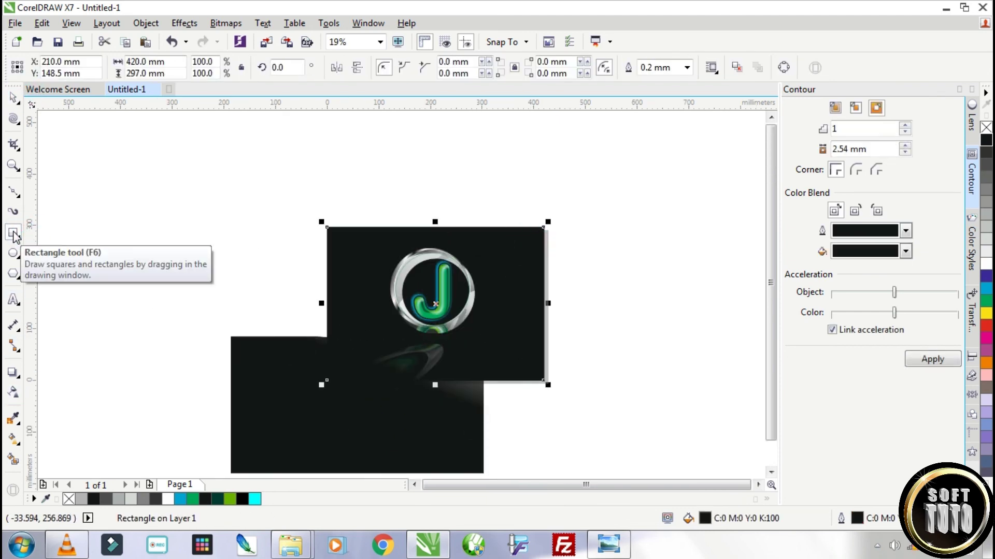
click(985, 337)
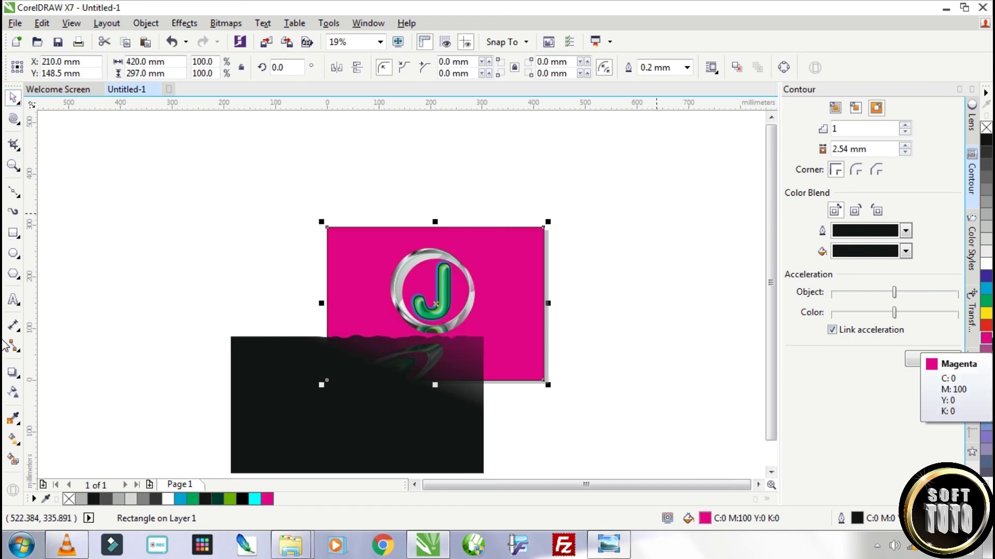
click(985, 276)
click(13, 393)
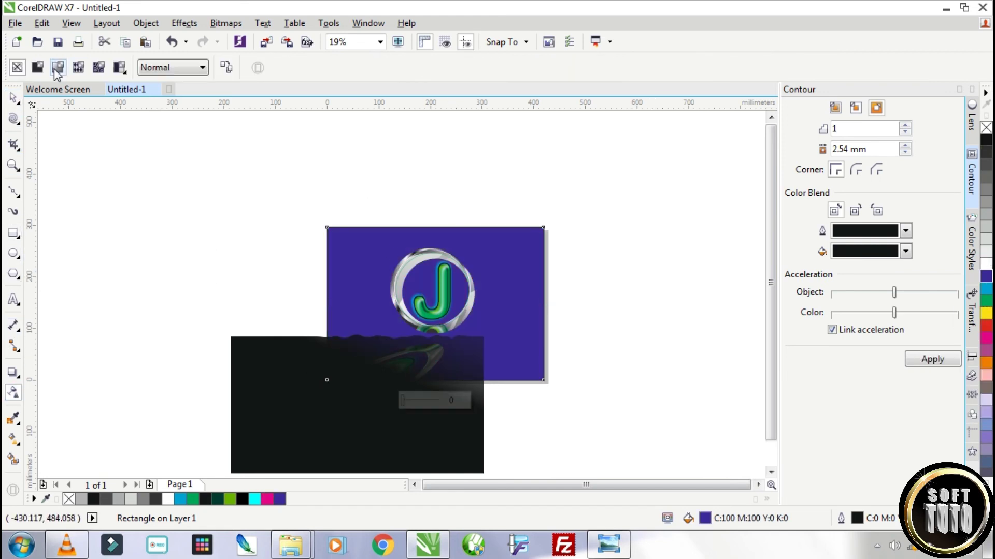
click(58, 68)
key(ctrl+z)
key(ctrl+z)
click(12, 100)
key(ctrl+z)
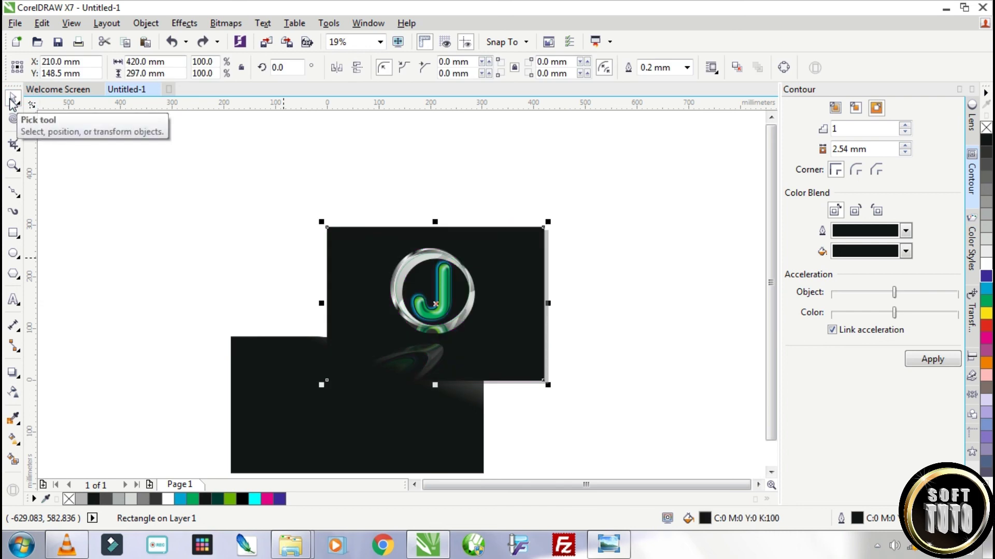
Fill the background rectangle with dark navy C:100 M:87 Y:15 K:69 and apply an elliptical fountain transparency, darkest behind the logo.
click(986, 263)
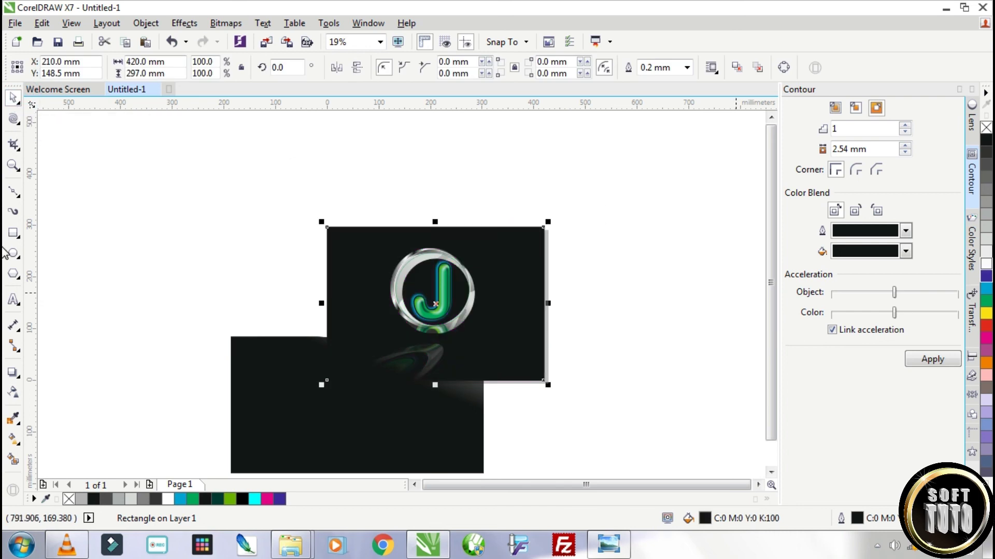
click(986, 278)
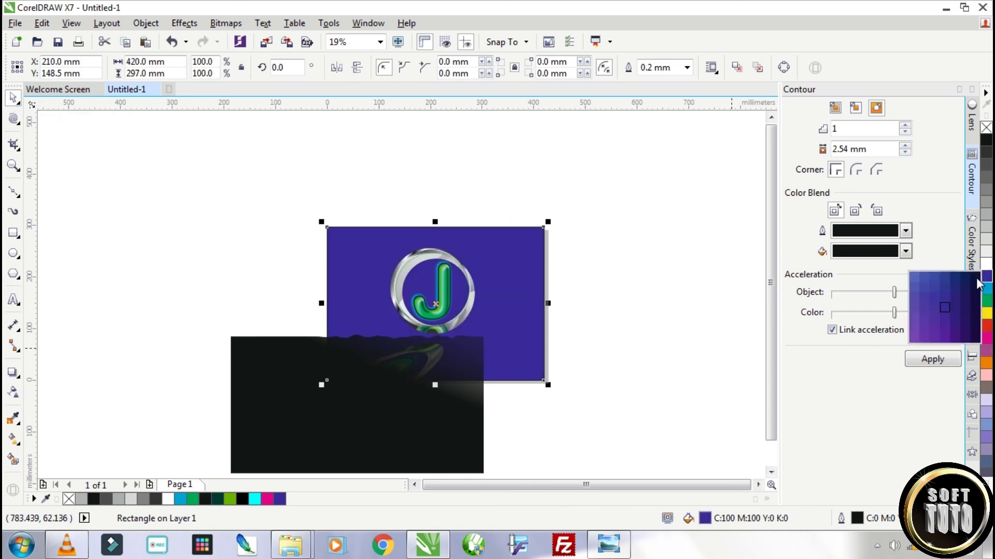
click(978, 284)
click(14, 393)
drag(327, 304, 539, 304)
click(291, 68)
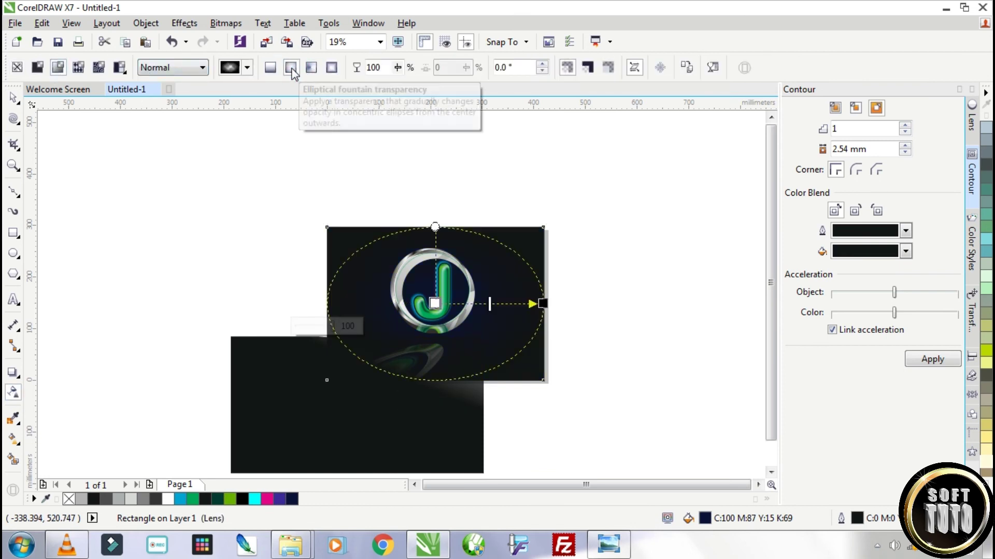
drag(283, 448, 542, 304)
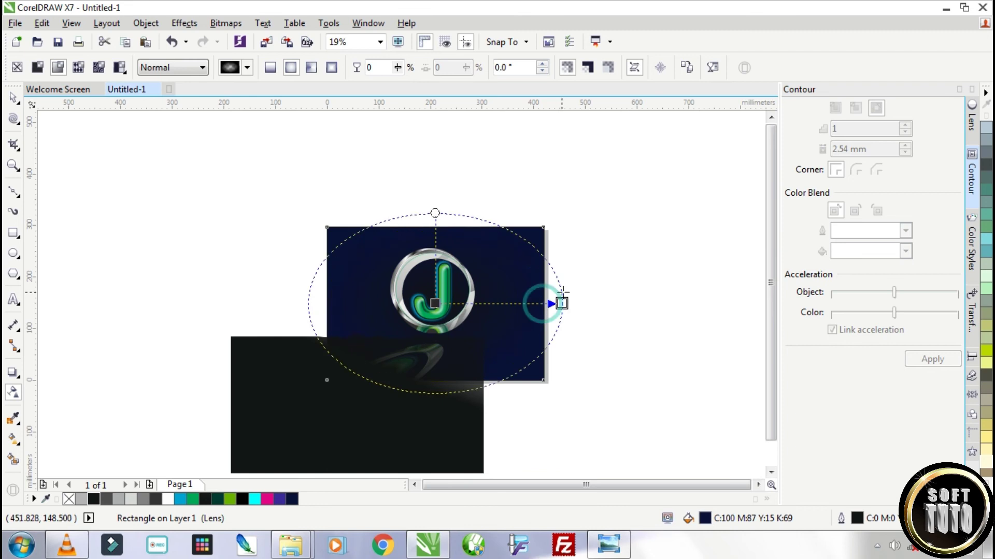
key(space)
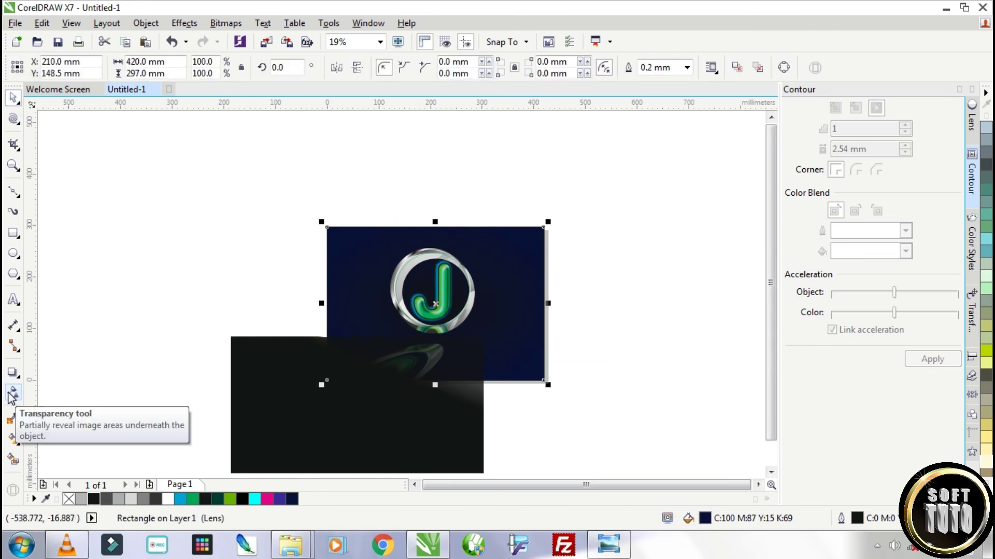
Sample the dark navy of the background beside the ring and apply it to the distorted rectangle.
click(19, 421)
click(72, 418)
click(387, 297)
click(283, 403)
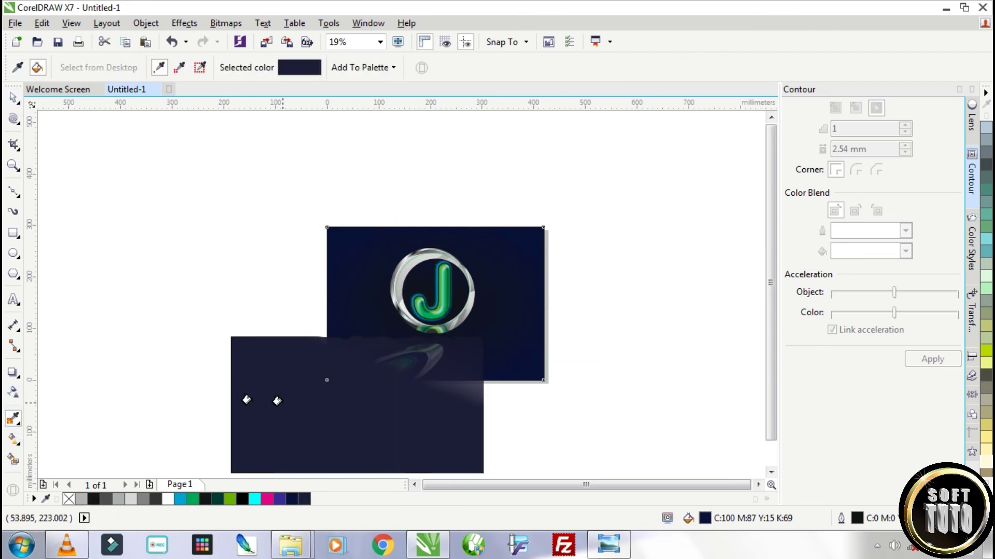
key(space)
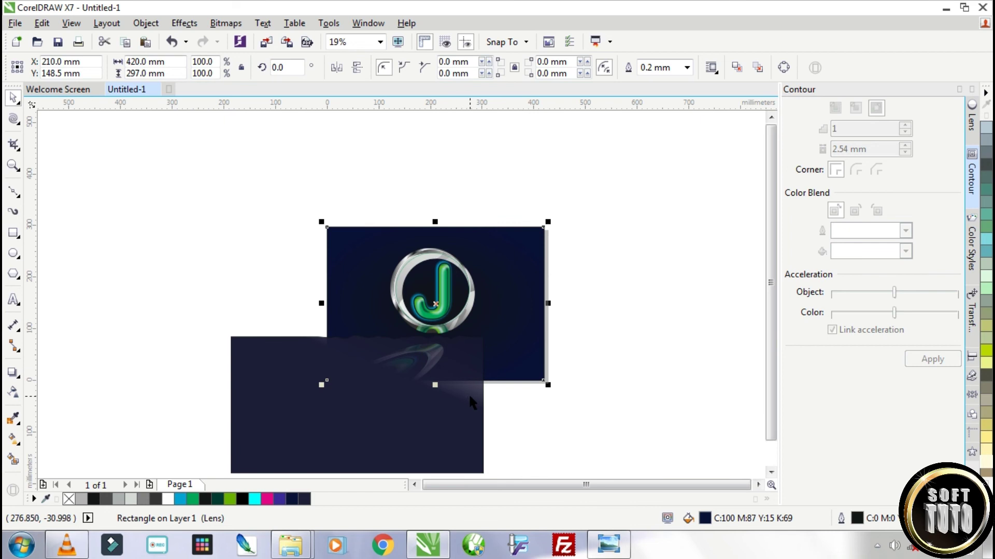
scroll(469, 393, up, 2)
click(13, 439)
drag(462, 292, 194, 429)
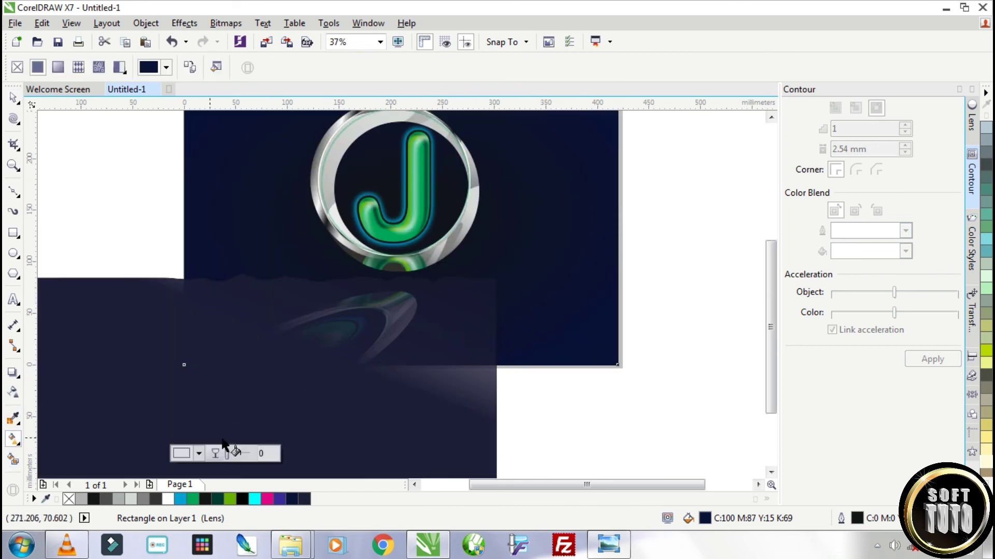
scroll(304, 436, down, 1)
key(ctrl+z)
Apply a linear fountain fill across the distorted rectangle and sample the background's navy for its outer end colour.
click(13, 98)
click(196, 387)
click(13, 440)
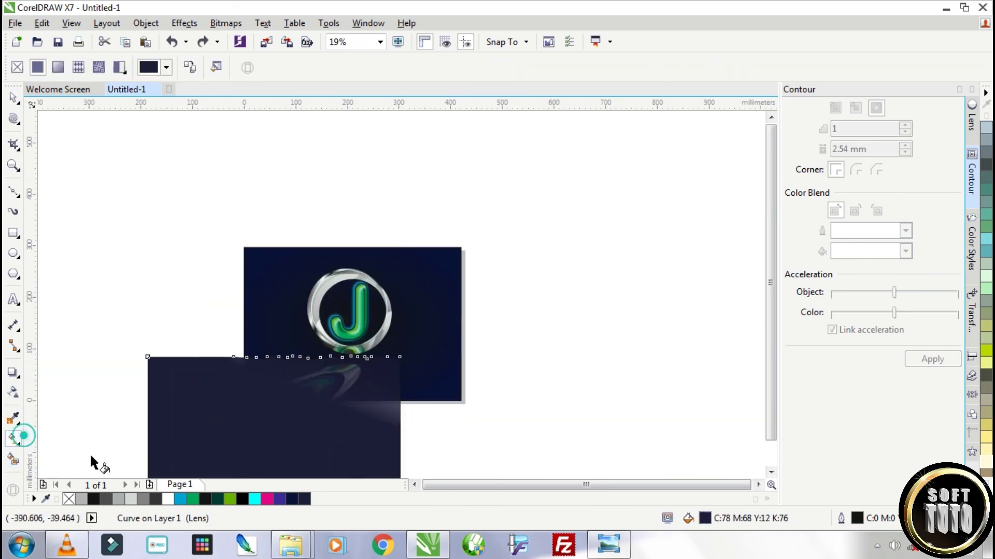
key(ctrl+shift+z)
click(196, 459)
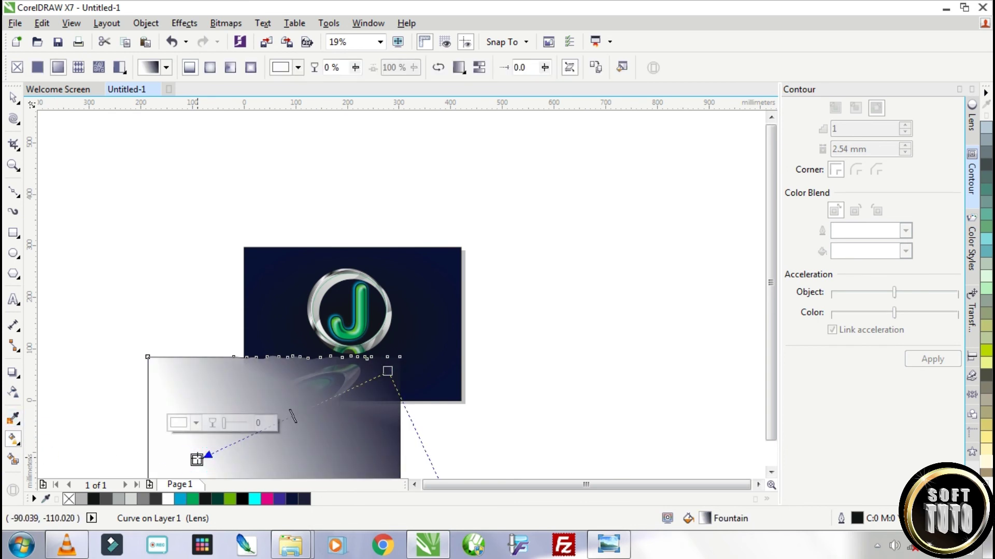
click(196, 423)
click(227, 270)
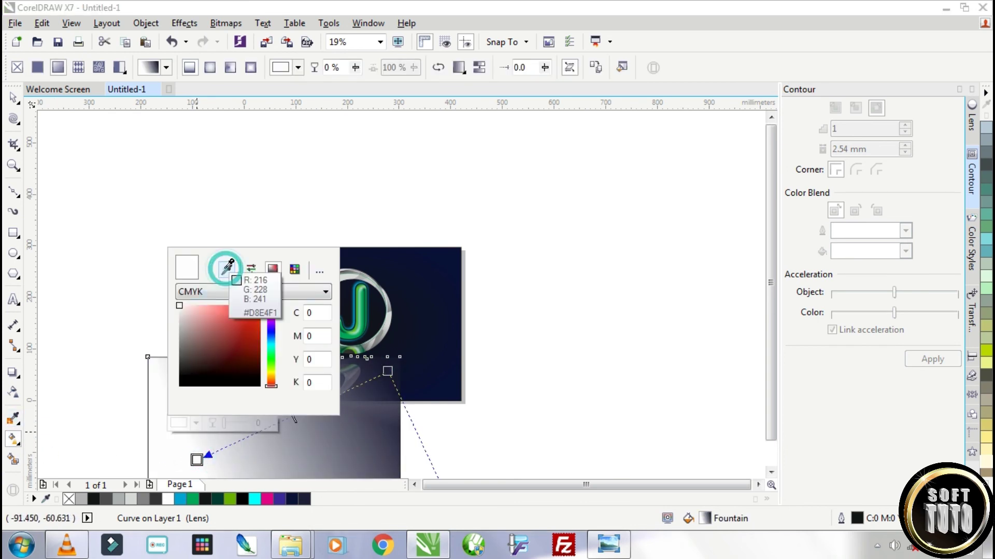
click(441, 382)
click(292, 194)
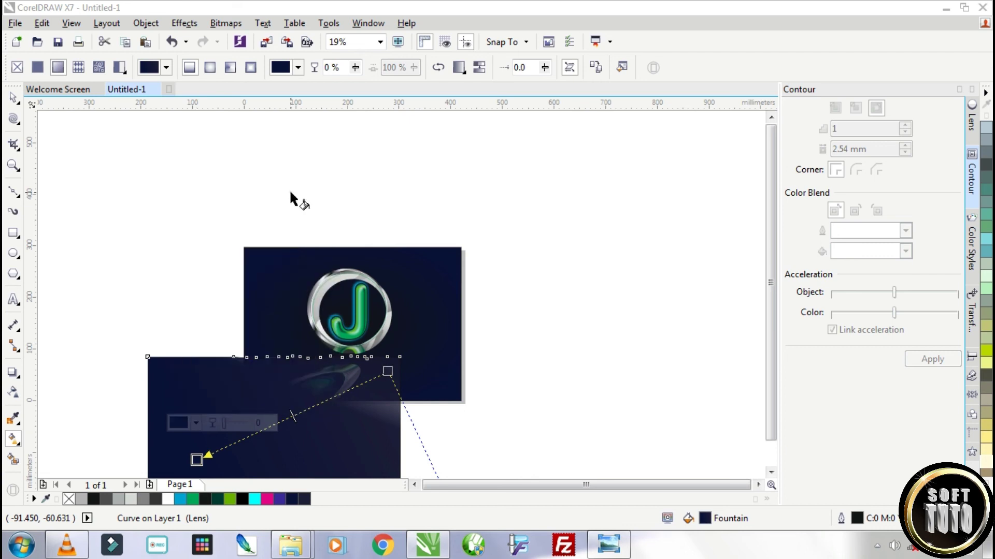
Set the other end colour of the distorted rectangle's fountain fill by sampling the dark background area below the ring.
click(388, 371)
click(387, 394)
click(417, 239)
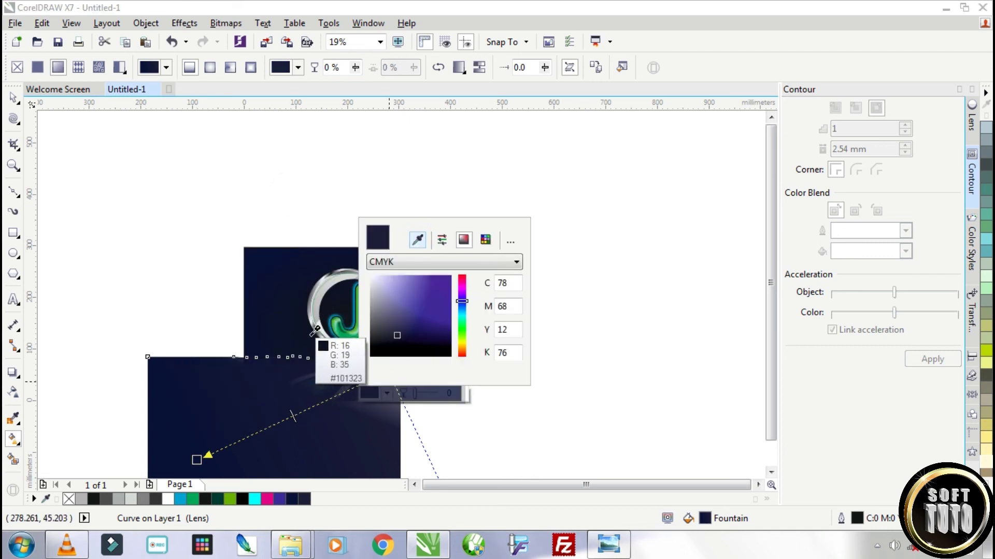
click(326, 352)
click(544, 167)
key(space)
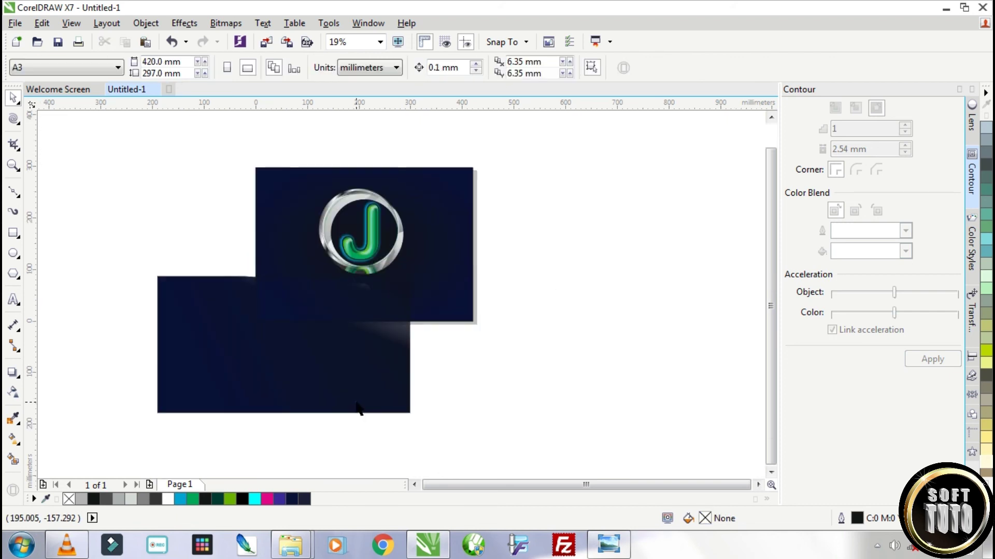
Move the oversized group of the distorted rectangle and reflection away from the page and delete it.
drag(357, 407, 244, 431)
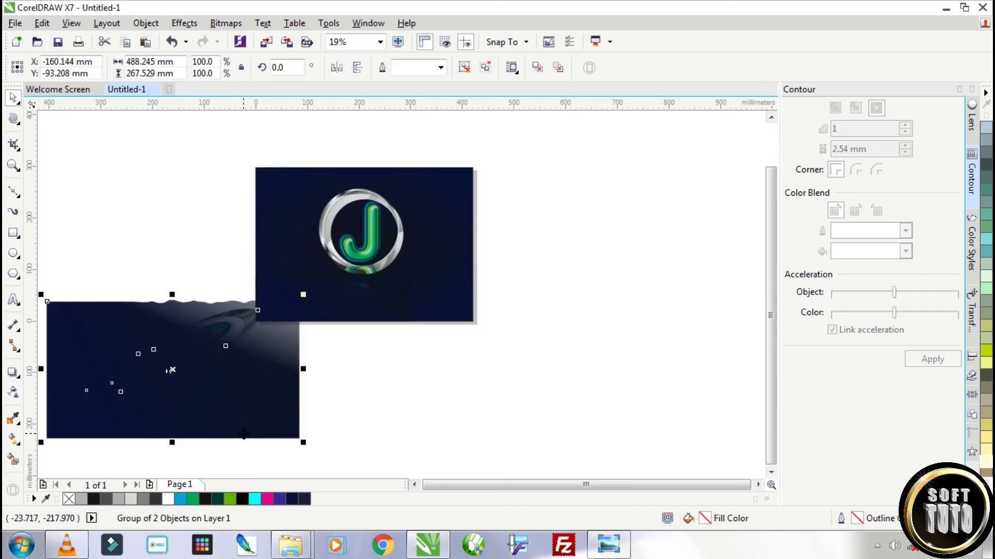
scroll(358, 289, up, 2)
scroll(391, 295, down, 3)
click(282, 358)
key(Delete)
Ungroup the cropped overlay and skewed reflection that remain within the page.
scroll(389, 297, up, 2)
click(336, 324)
click(465, 68)
Readjust the cropped overlay's linear transparency, lowering its start towards the page's bottom edge to reveal the reflection below the ring.
click(13, 392)
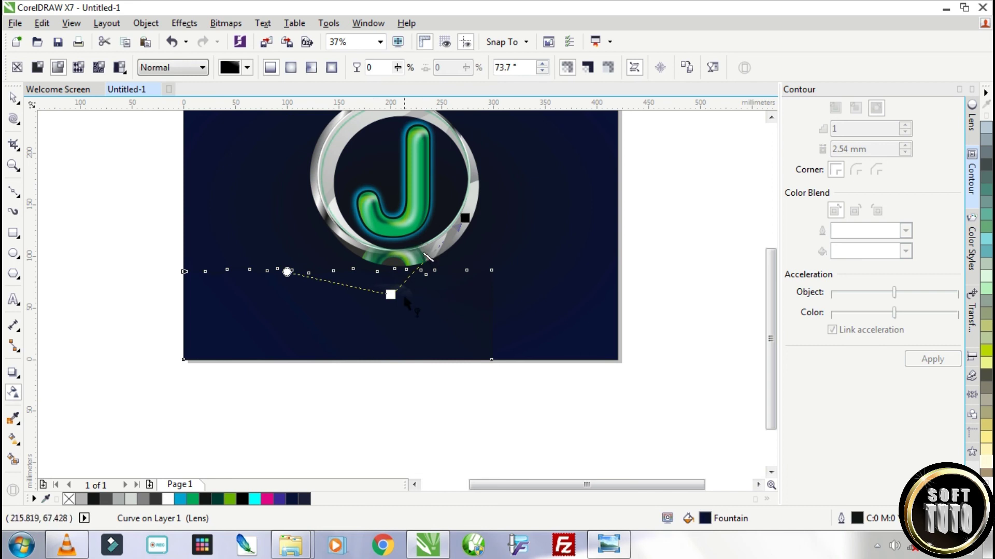
drag(391, 295, 369, 314)
drag(465, 218, 433, 241)
drag(275, 297, 285, 265)
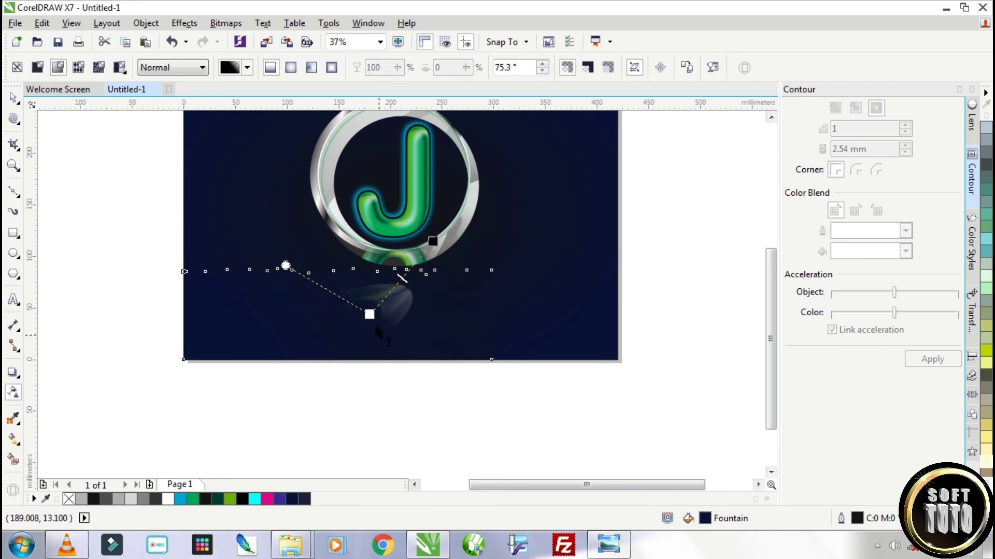
drag(369, 314, 368, 344)
click(14, 97)
click(505, 331)
scroll(485, 319, up, 1)
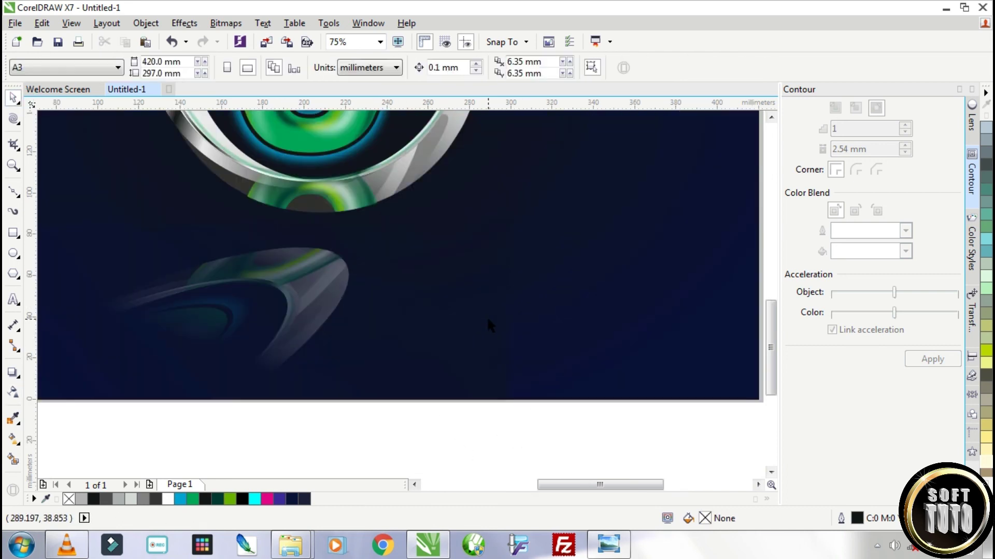
scroll(489, 325, down, 1)
scroll(410, 419, down, 1)
scroll(437, 339, up, 1)
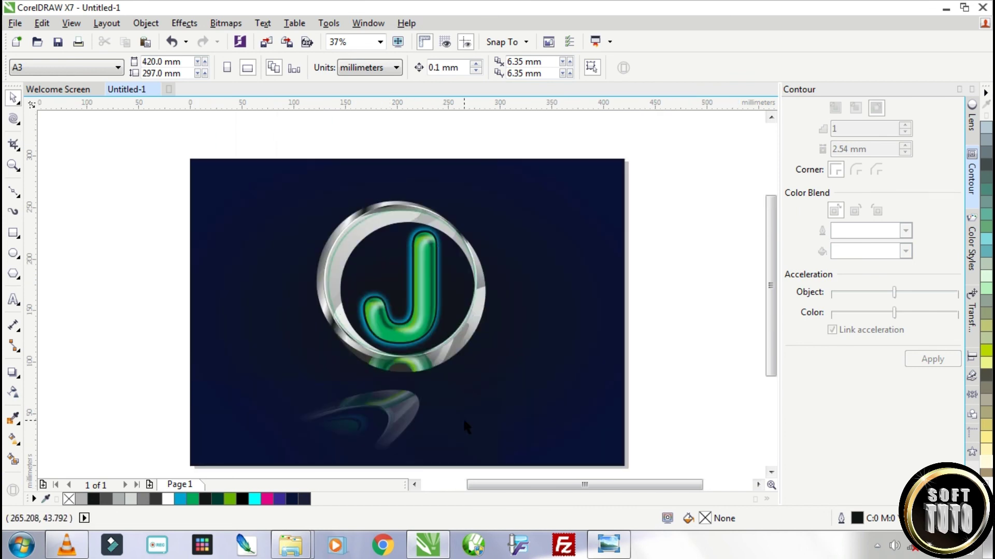
Give the background rectangle an elliptical fountain fill with a black centre and an added magenta colour node.
click(515, 300)
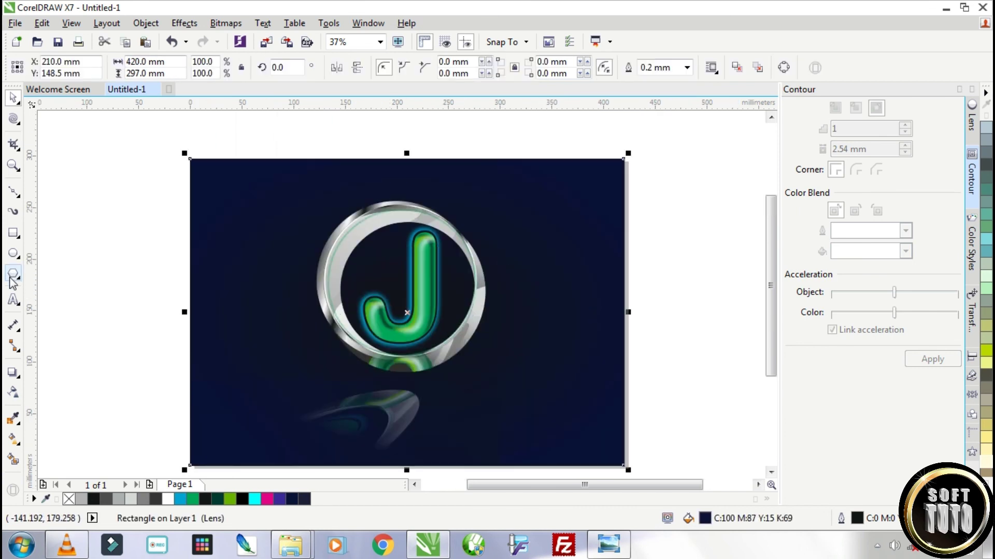
click(14, 439)
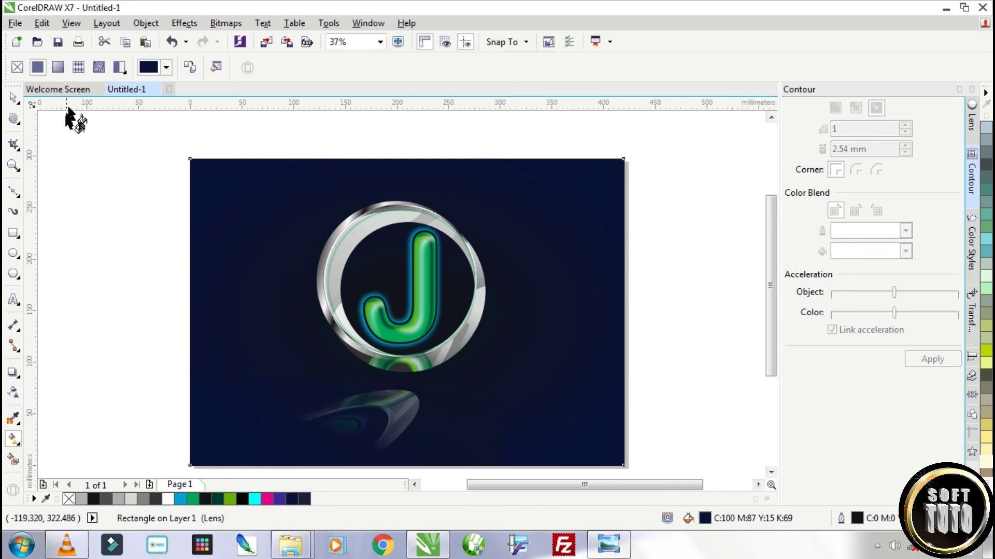
click(57, 67)
click(210, 67)
drag(206, 498, 406, 312)
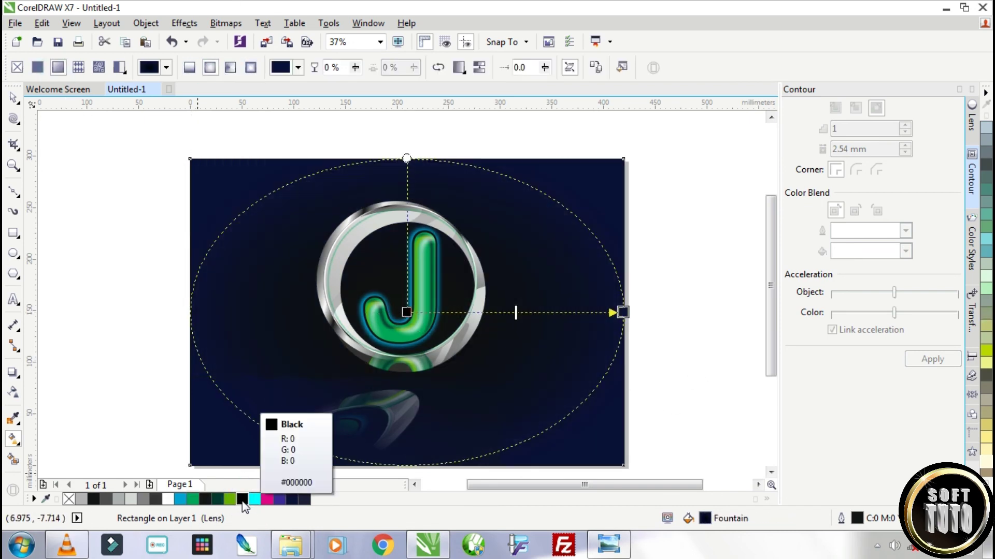
drag(266, 499, 489, 312)
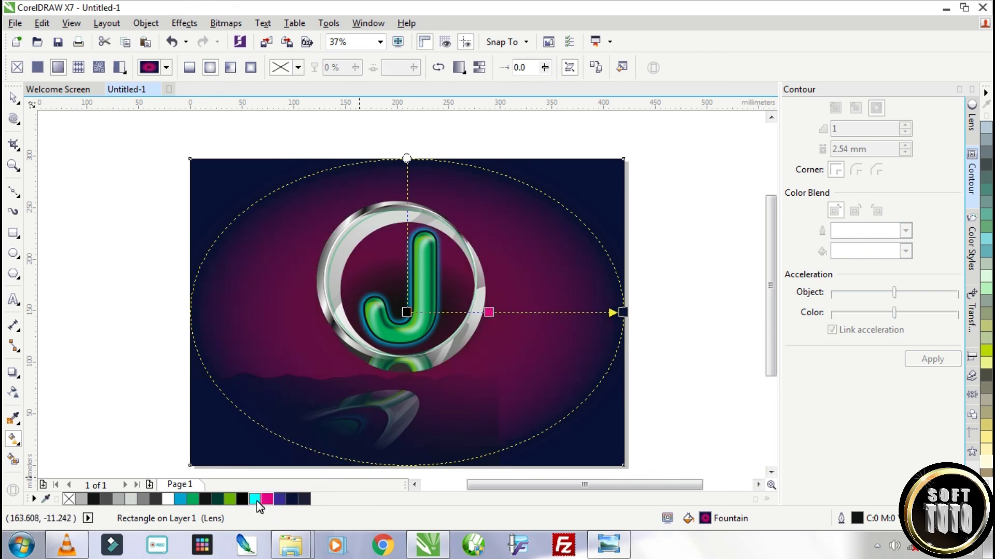
Set the background fill's outer colour to black and shrink its ellipse to a near-circular glow around the ring.
drag(257, 500, 622, 312)
drag(242, 498, 623, 312)
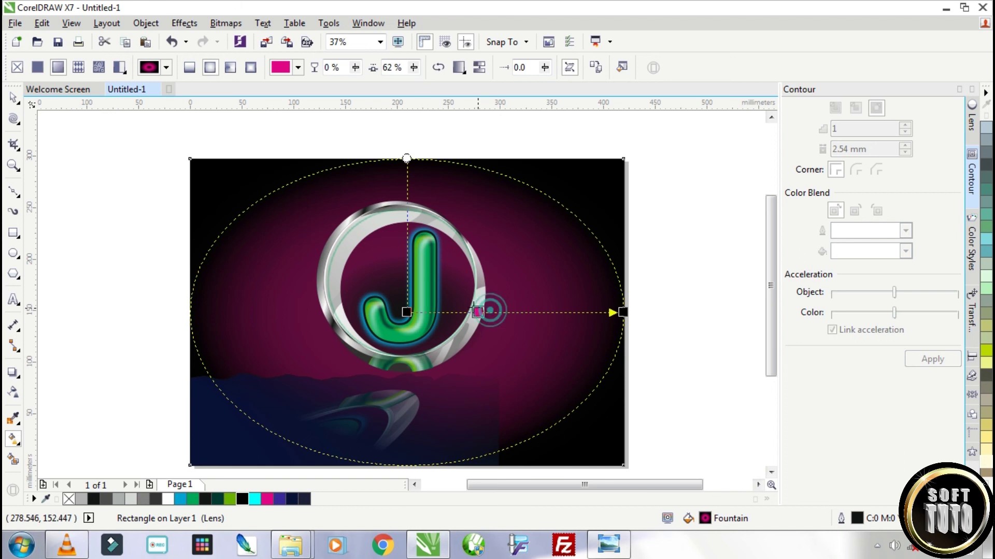
drag(548, 321, 540, 318)
drag(411, 217, 409, 177)
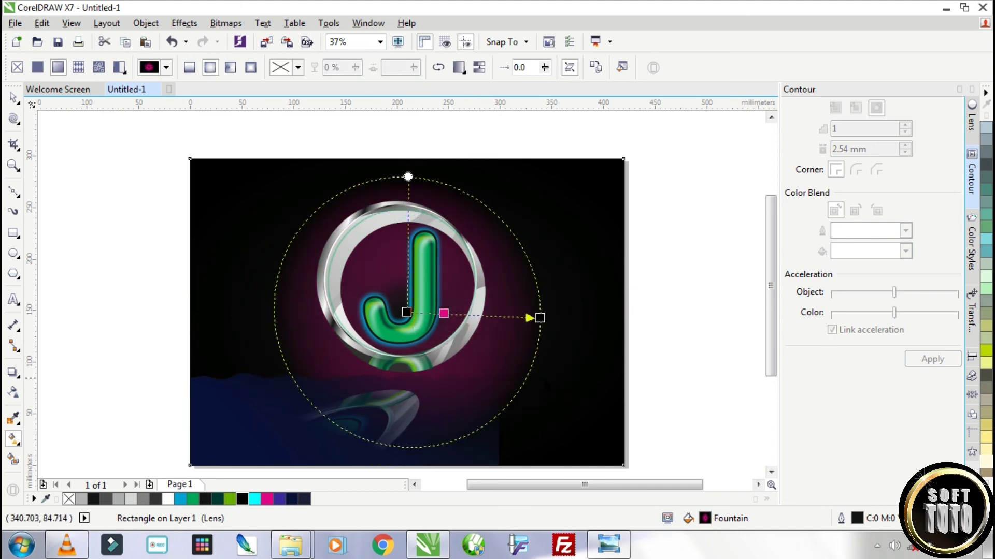
key(space)
Copy the fill properties from the background rectangle to the overlay covering the reflection.
click(228, 404)
click(41, 23)
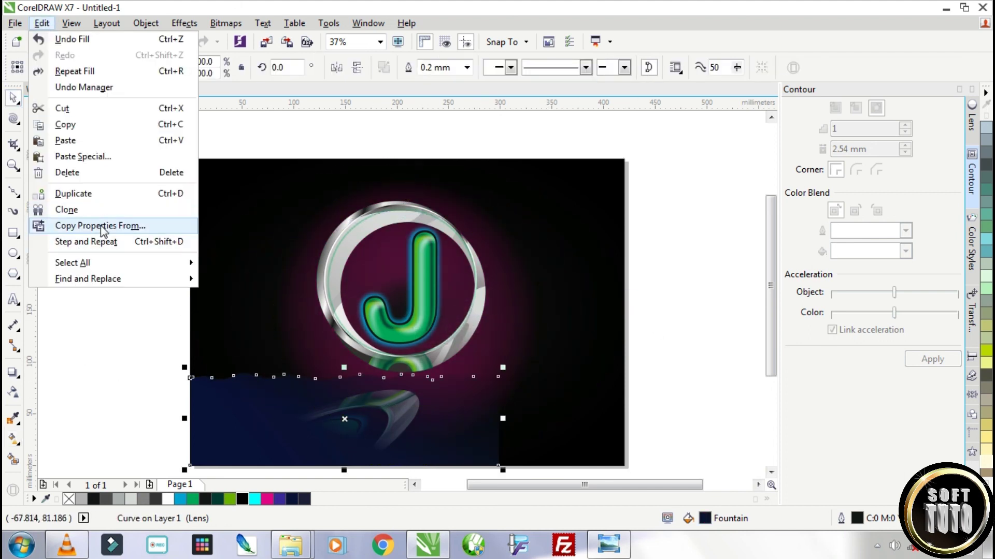
click(73, 227)
click(494, 296)
click(559, 293)
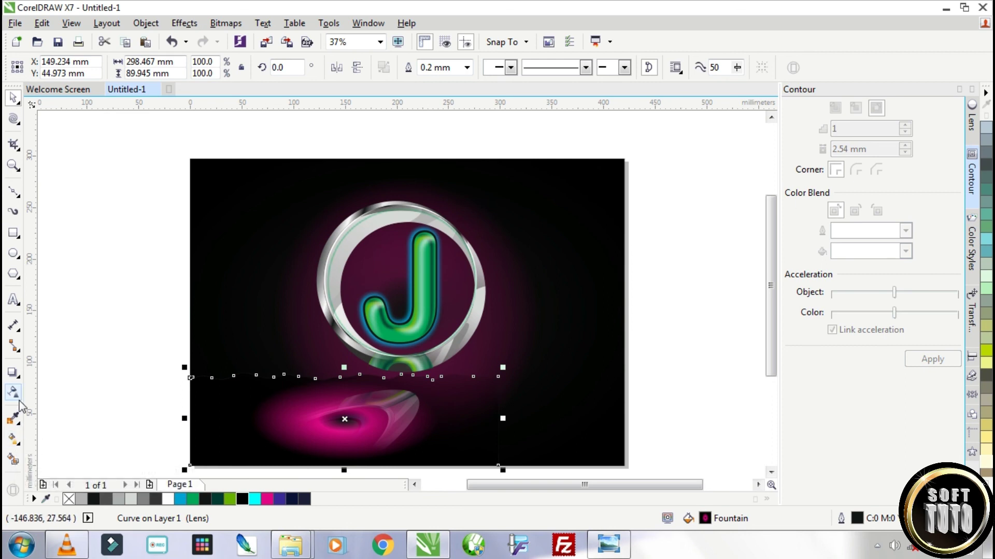
Move the overlay off the reflection and apply a transparency of about 96 to the skewed reflection group.
drag(185, 385, 111, 244)
click(378, 427)
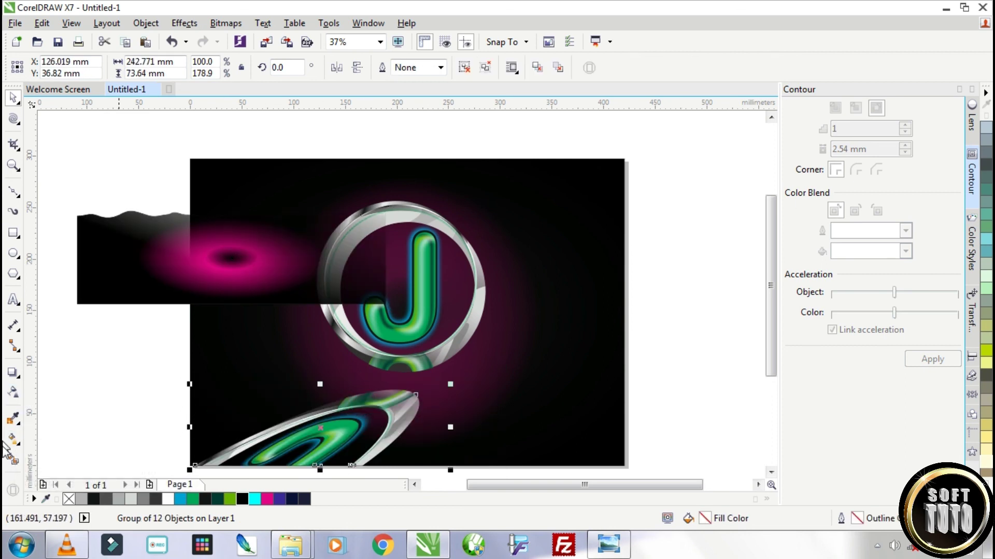
click(13, 393)
drag(287, 375, 330, 379)
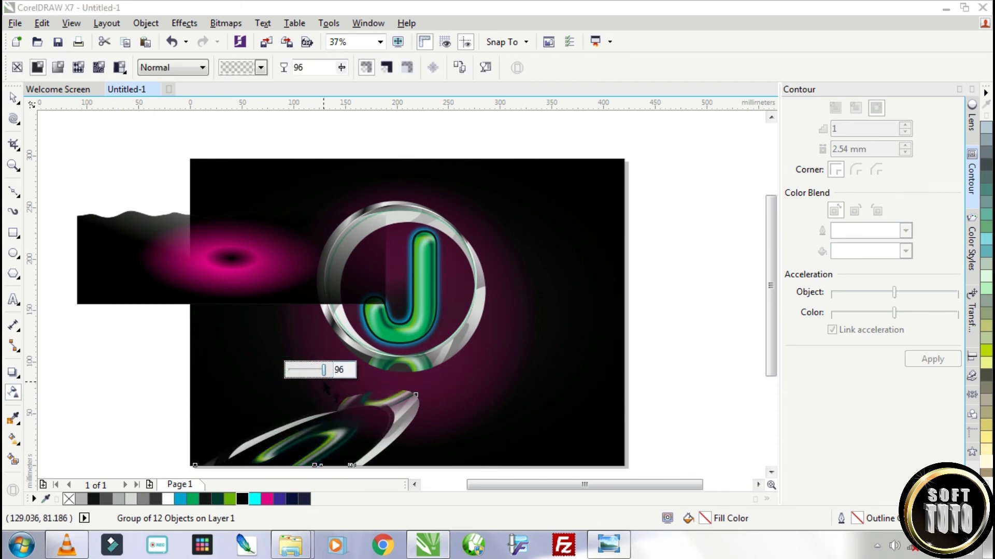
Move the overlay back over the reflection at the page's bottom edge and reposition its fountain fill across it.
click(13, 97)
drag(265, 263, 150, 468)
click(13, 439)
drag(424, 423, 465, 373)
drag(238, 441, 424, 386)
drag(352, 406, 352, 407)
drag(149, 468, 190, 461)
drag(465, 373, 396, 404)
Refine the overlay's fountain fill so black covers its left part and magenta falls over the reflection's right end.
drag(135, 313, 271, 304)
drag(531, 334, 477, 340)
click(414, 366)
drag(439, 389, 452, 368)
key(space)
scroll(330, 365, down, 1)
scroll(339, 425, up, 1)
click(457, 369)
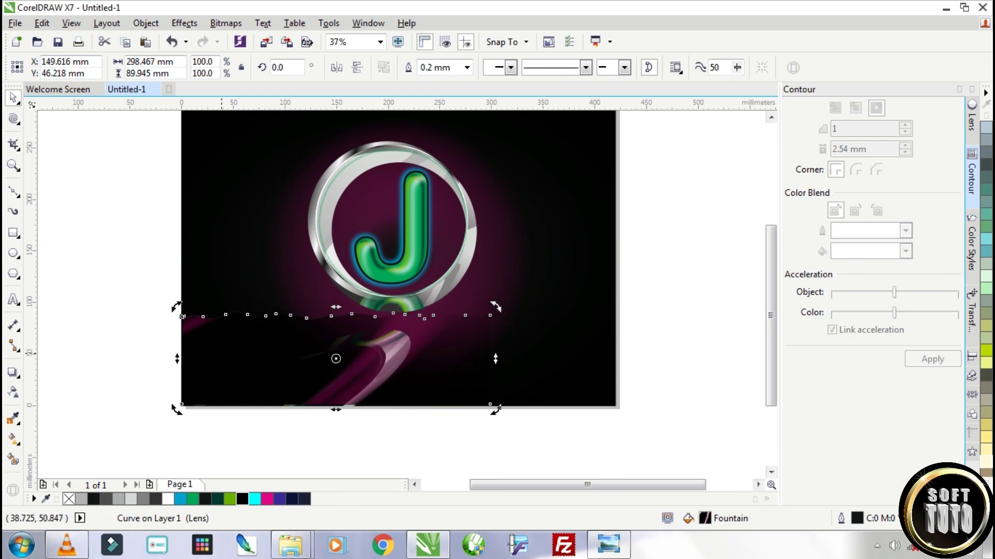
Twirl the overlay's outline at its upper-left edge and at its right end using a 50 mm nib.
click(13, 118)
drag(218, 313, 211, 297)
drag(488, 321, 487, 321)
Edit the nodes of the overlay's left twirl to flatten the bulge along its upper edge.
click(13, 118)
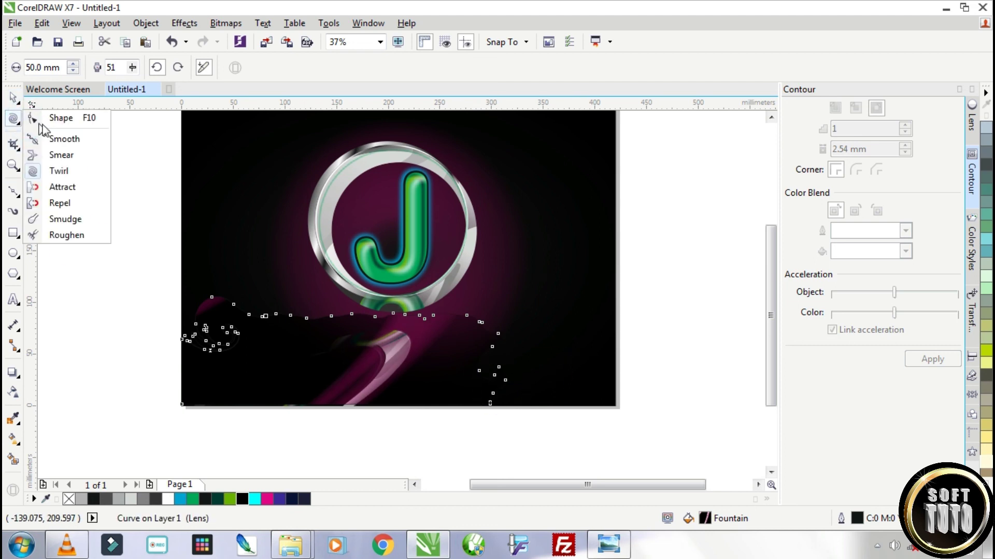
click(61, 118)
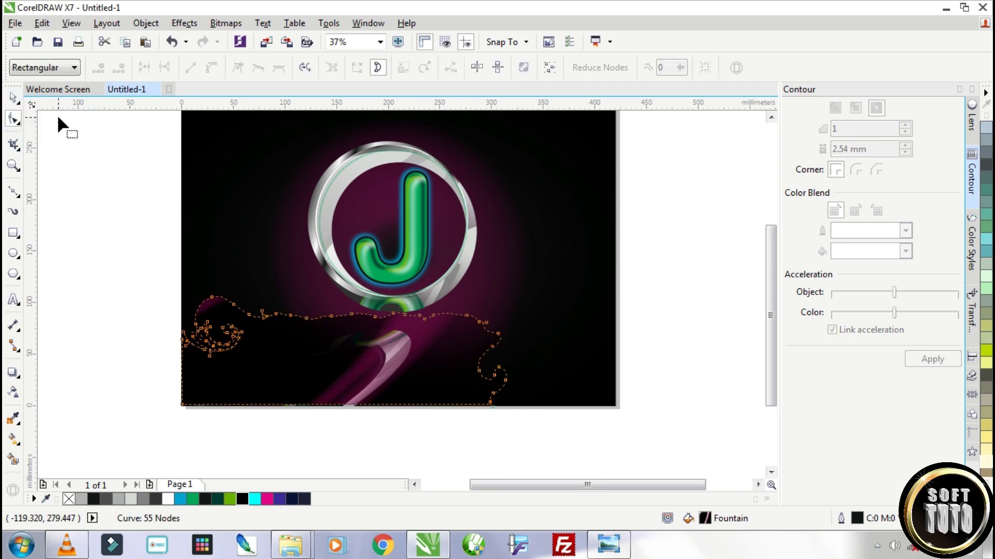
click(207, 309)
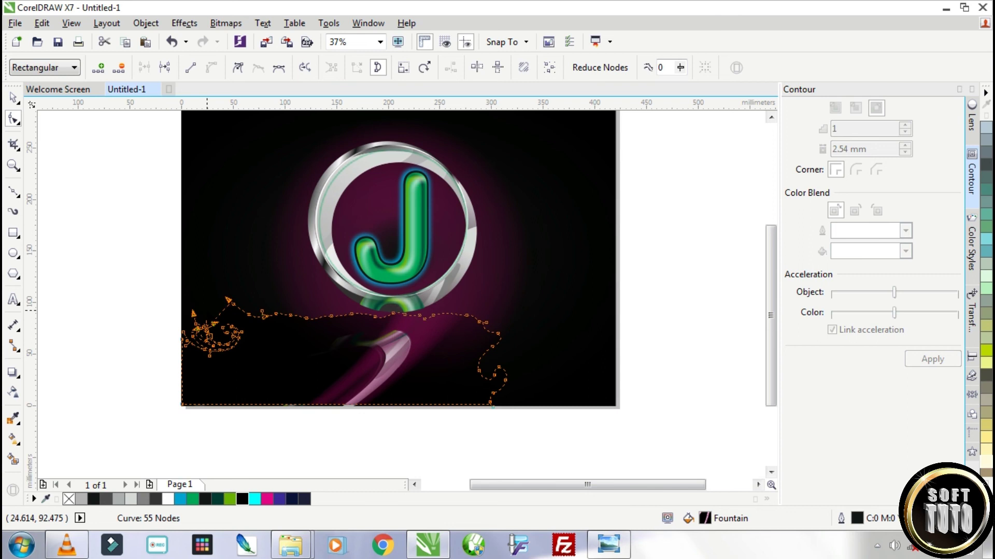
click(13, 98)
click(364, 469)
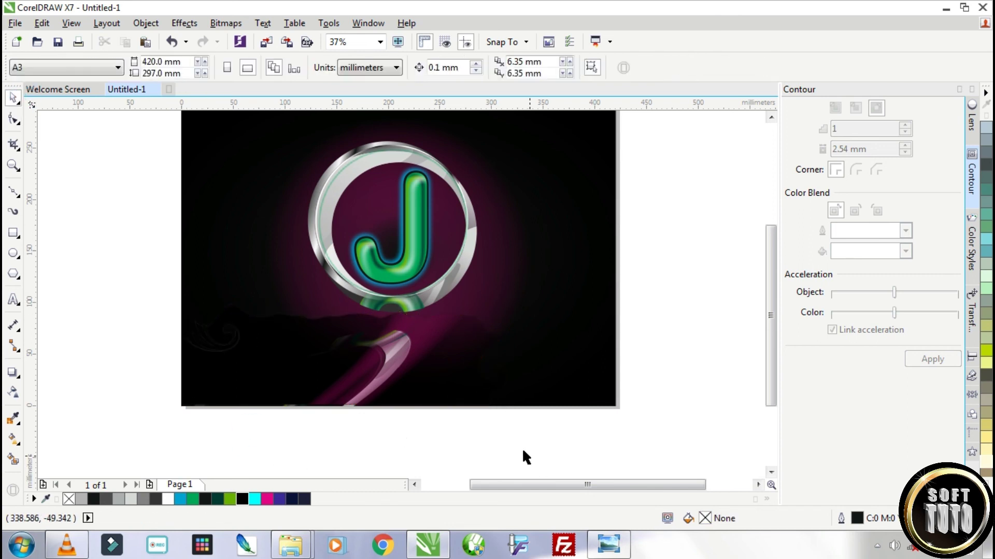
Readjust the overlay's transparency direction and extent to reveal more of the reflection, and group the overlay with the reflection.
click(307, 365)
click(13, 392)
drag(378, 388, 388, 346)
drag(445, 277, 458, 314)
drag(389, 346, 520, 403)
drag(425, 319, 183, 316)
drag(520, 403, 522, 394)
key(space)
click(665, 331)
scroll(666, 332, down, 1)
click(531, 333)
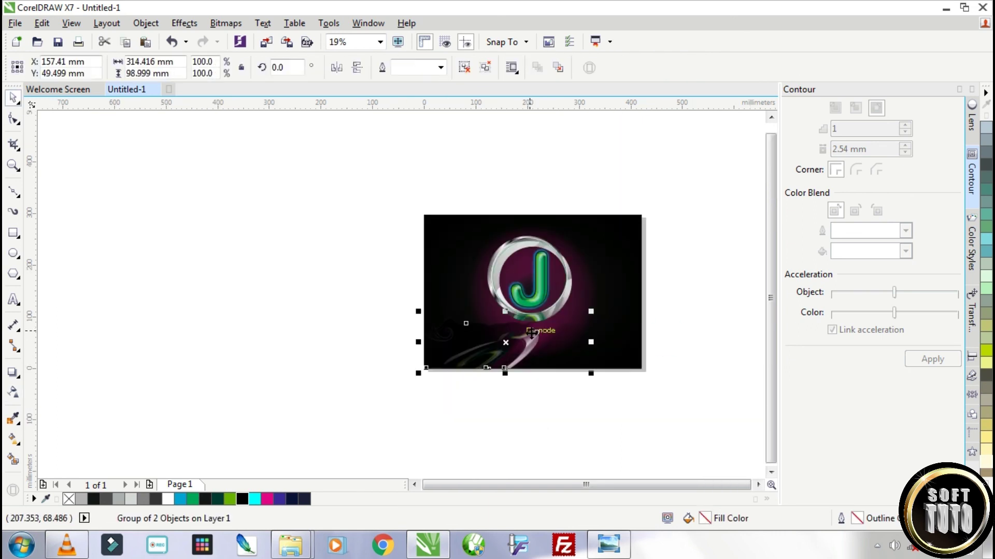
Draw an ellipse about 86 by 78 mm over the page's left edge and fill it with teal (C:60 M:0 Y:20 K:20).
key(F7)
drag(466, 291, 410, 241)
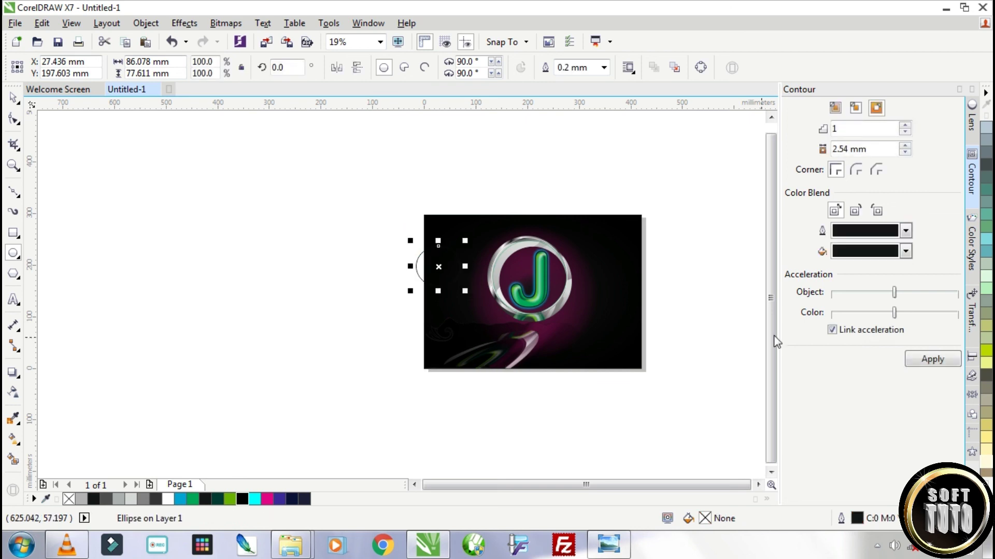
click(983, 252)
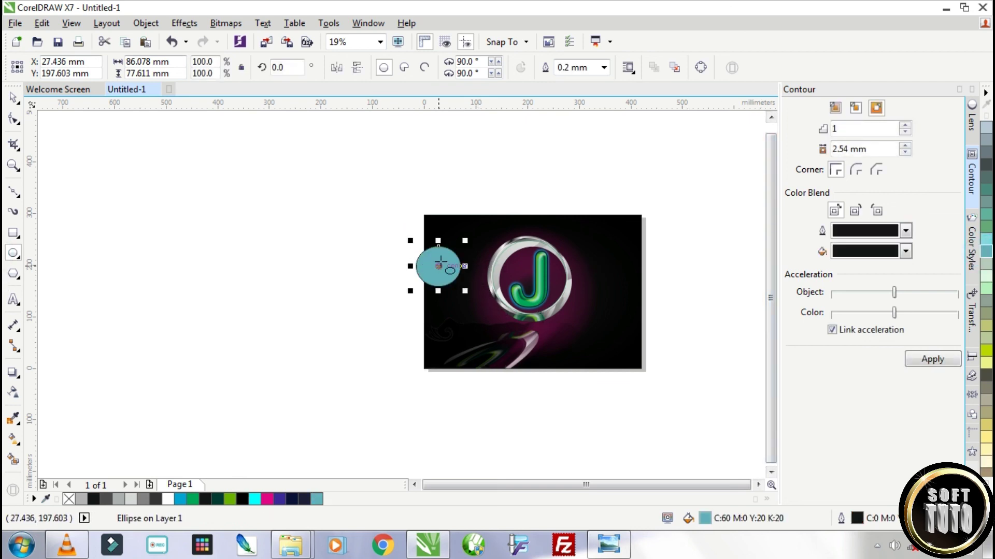
PowerClip the teal ellipse inside the background rectangle.
click(13, 97)
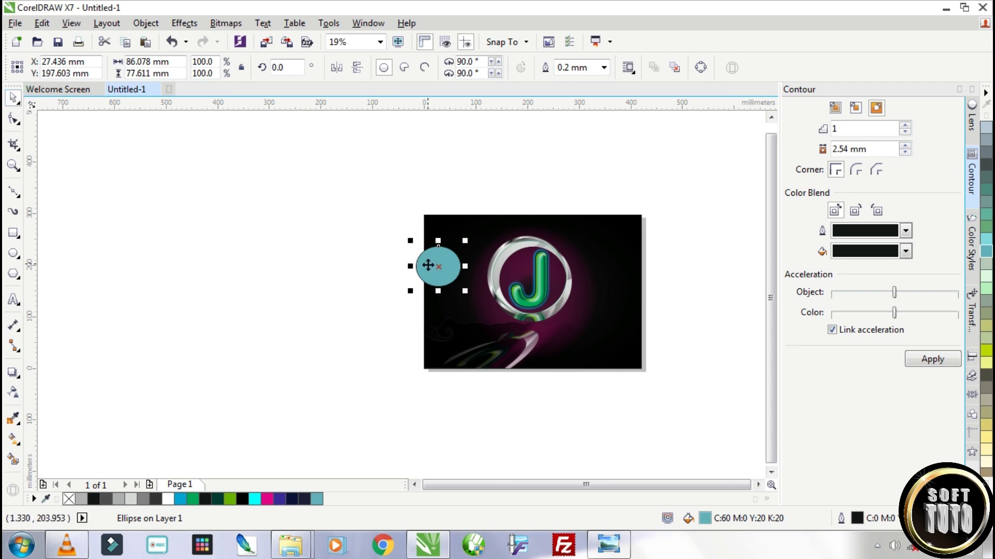
right_click(427, 263)
click(486, 162)
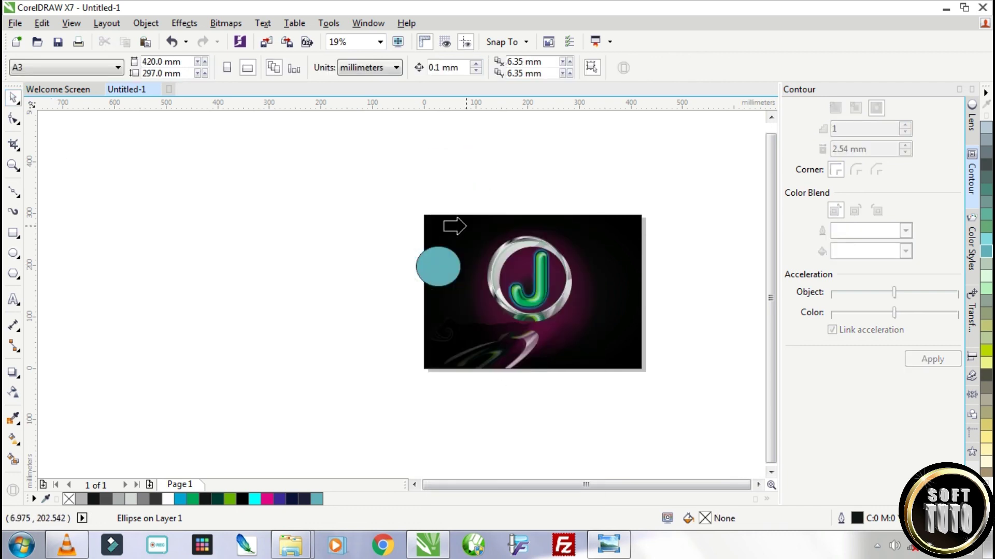
click(460, 224)
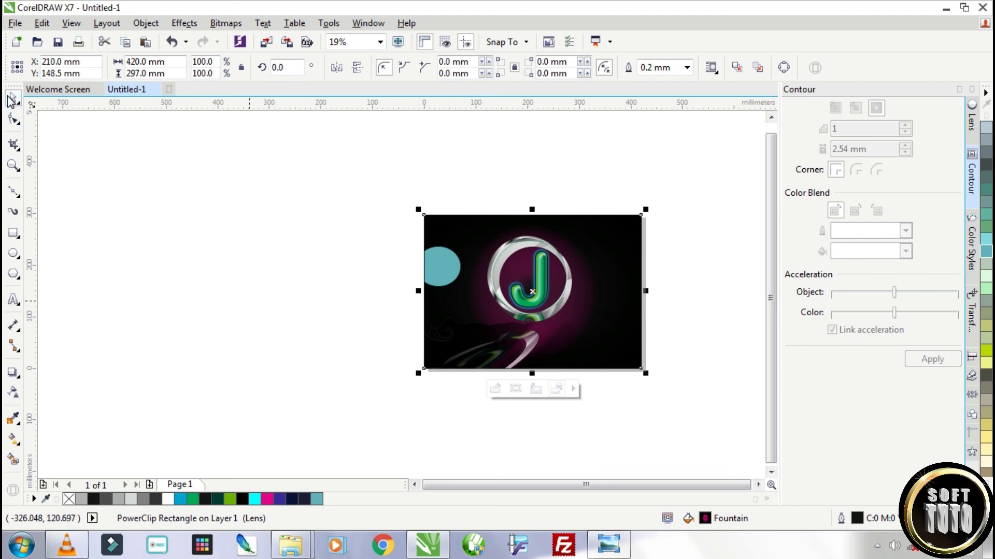
Cut the grouped overlay and reflection and paste them into the background rectangle's PowerClip contents.
drag(357, 313, 619, 431)
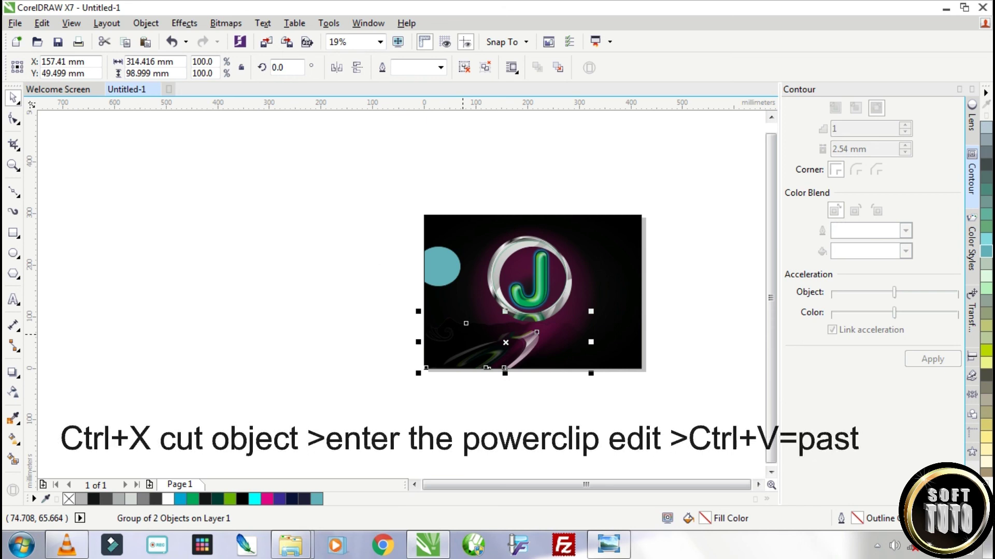
key(ctrl+x)
double_click(442, 272)
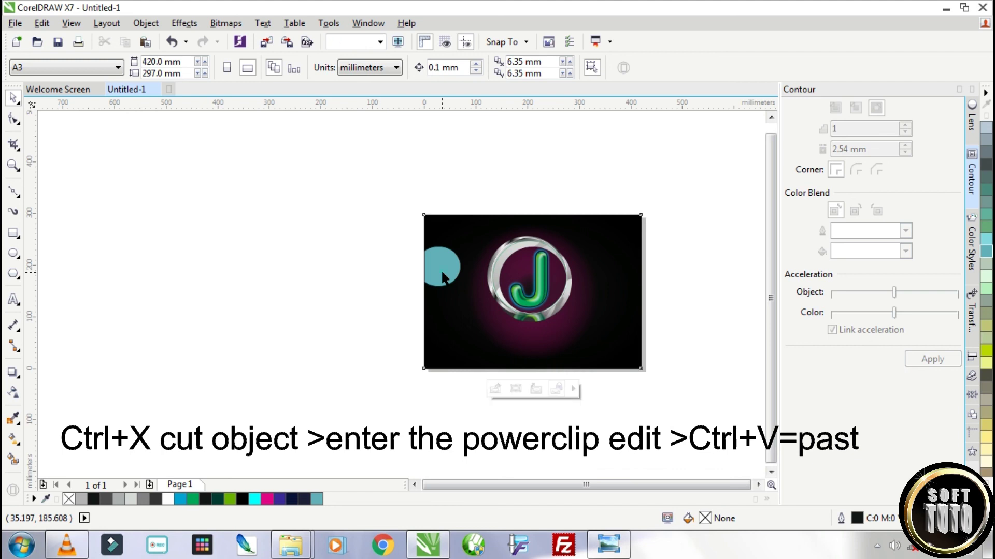
key(ctrl+v)
Delete the teal ellipse from the PowerClip contents and finish editing the PowerClip.
click(435, 270)
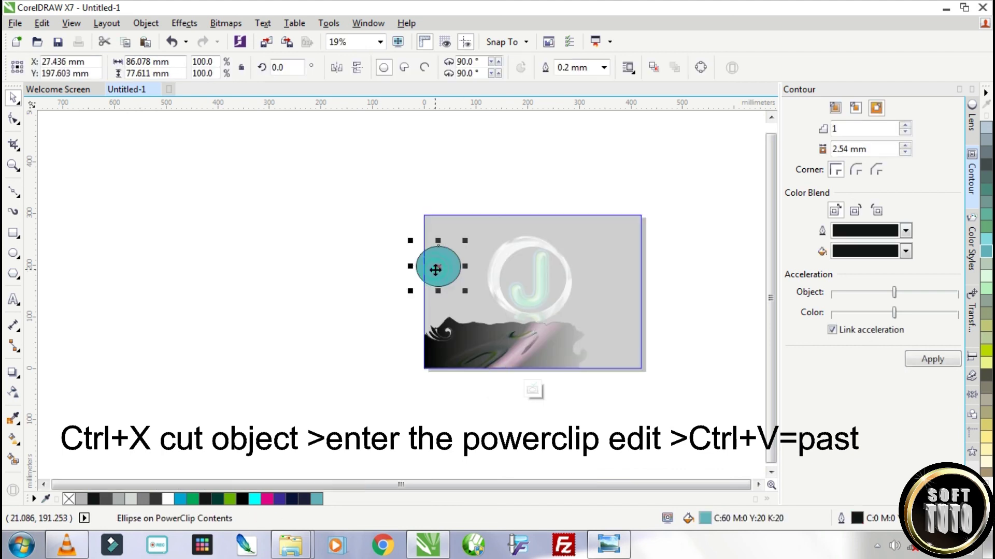
key(Delete)
ctrl+click(427, 411)
click(627, 412)
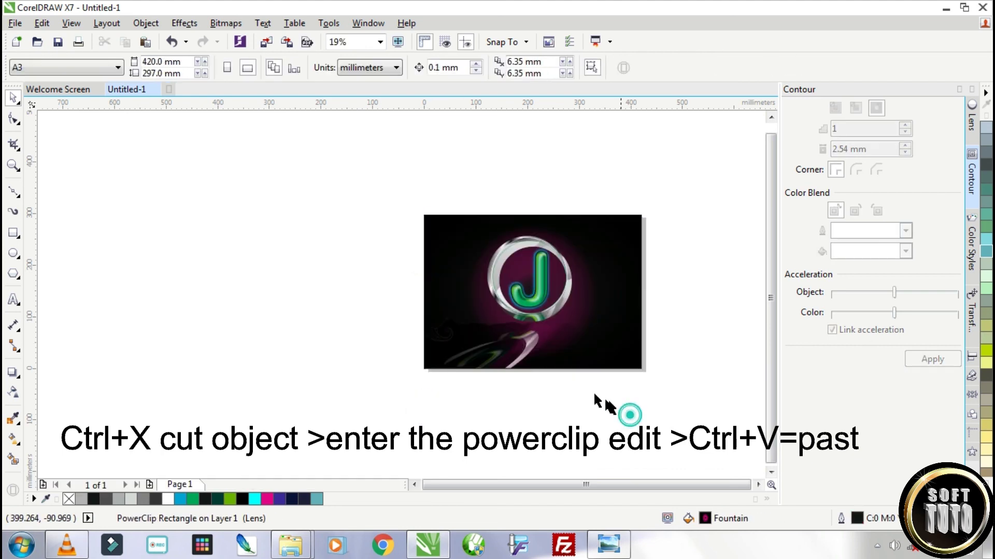
Reopen the background's PowerClip contents and try to twirl the left peak of the grouped overlay with a 50 mm nib.
scroll(521, 352, up, 2)
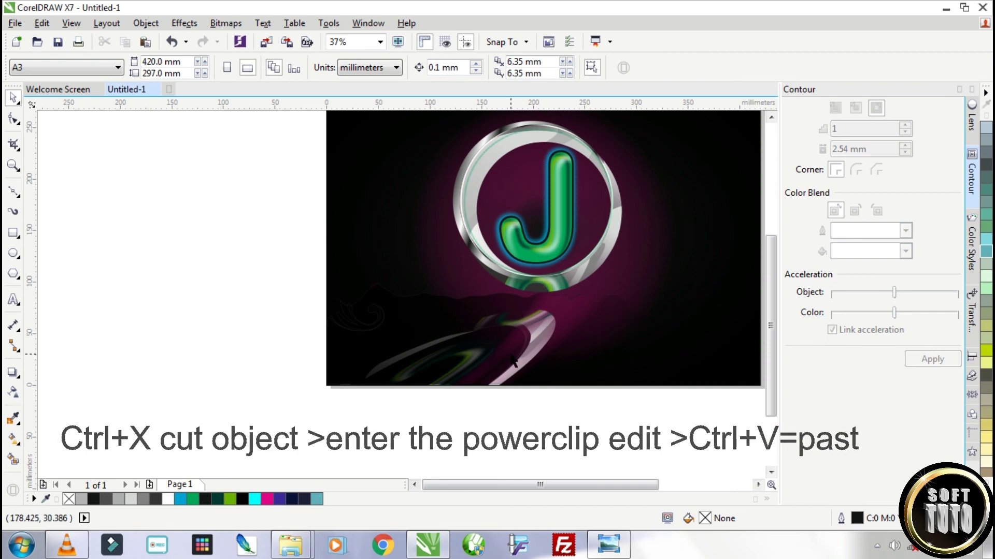
click(553, 342)
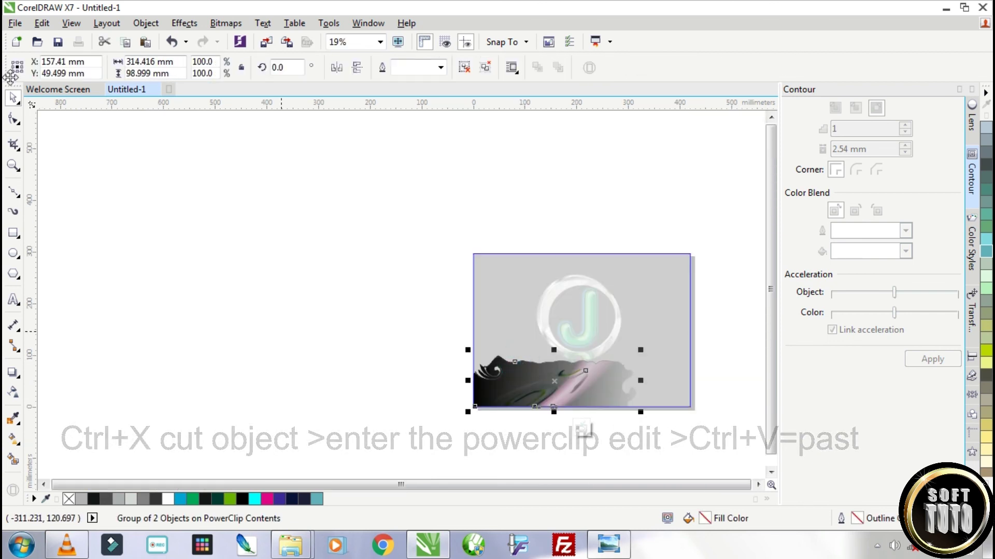
click(14, 118)
click(17, 122)
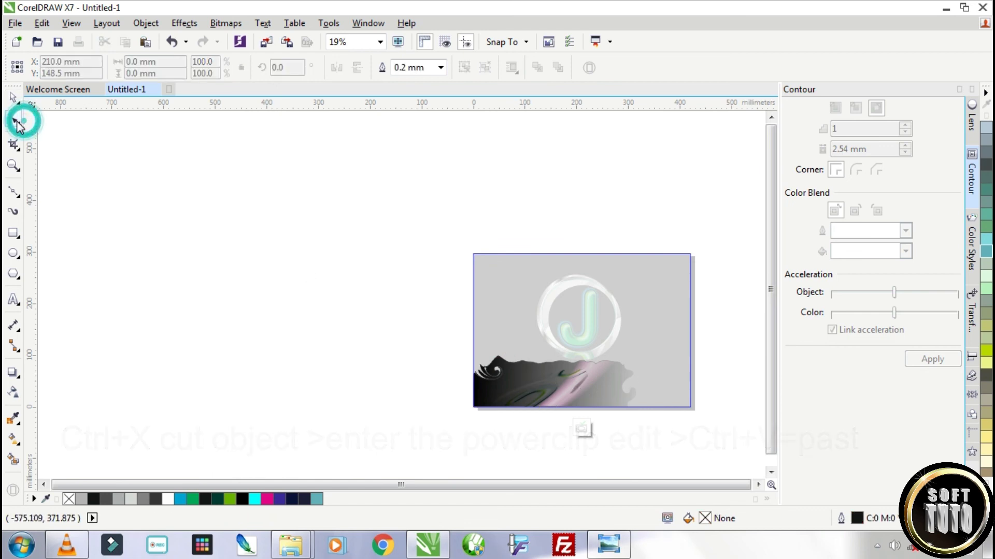
click(60, 173)
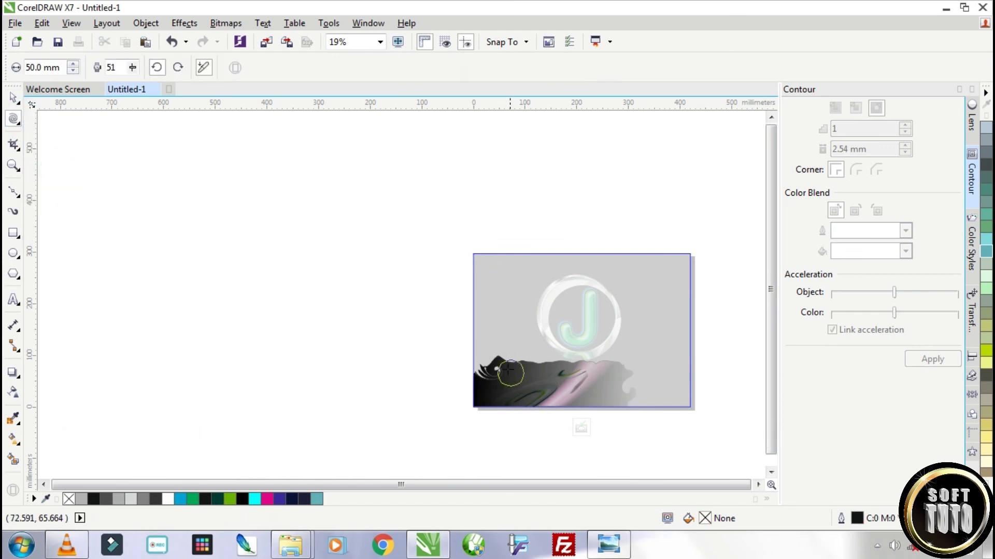
drag(495, 367, 497, 363)
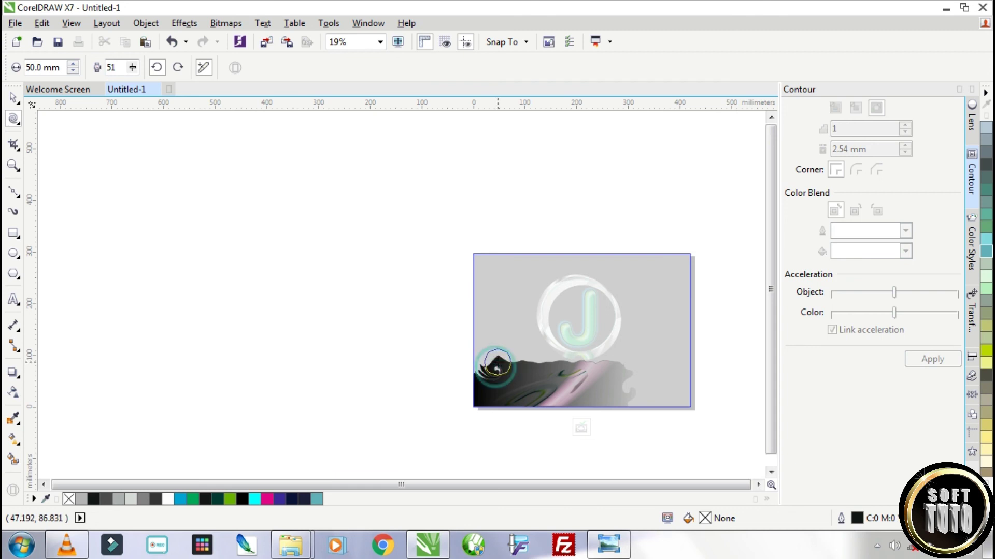
Ungroup the overlay and reflection inside the PowerClip and twirl the overlay's left peak with the 50 mm nib.
click(17, 95)
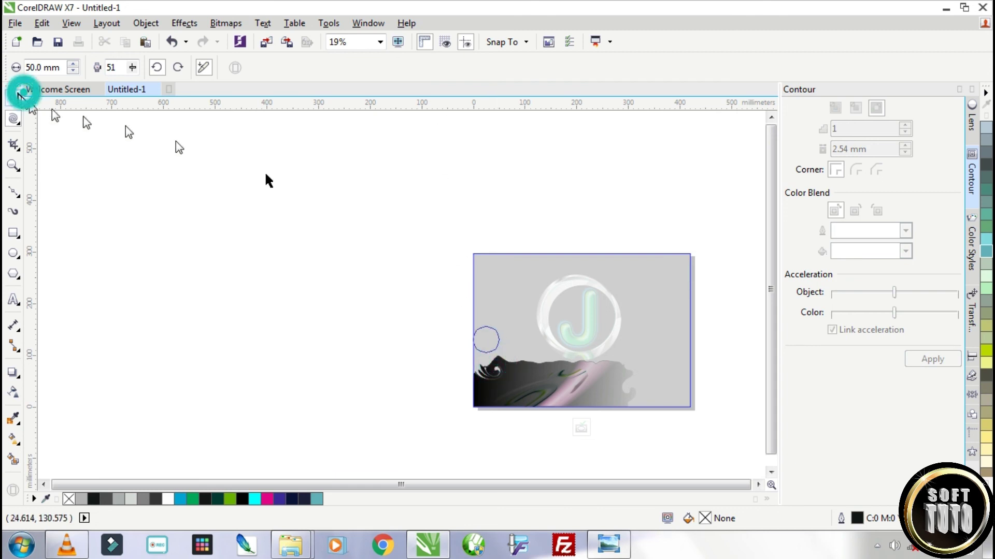
click(526, 404)
click(468, 69)
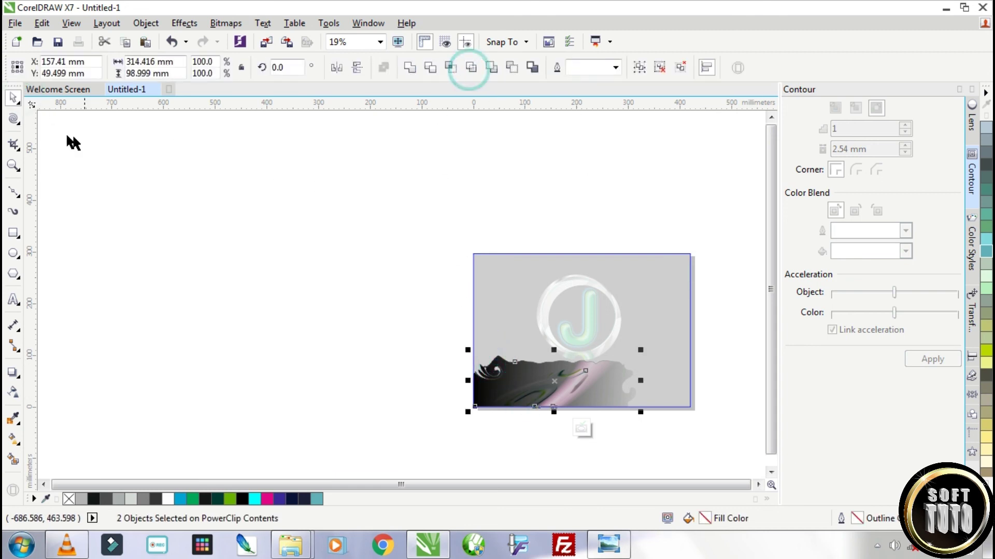
click(13, 118)
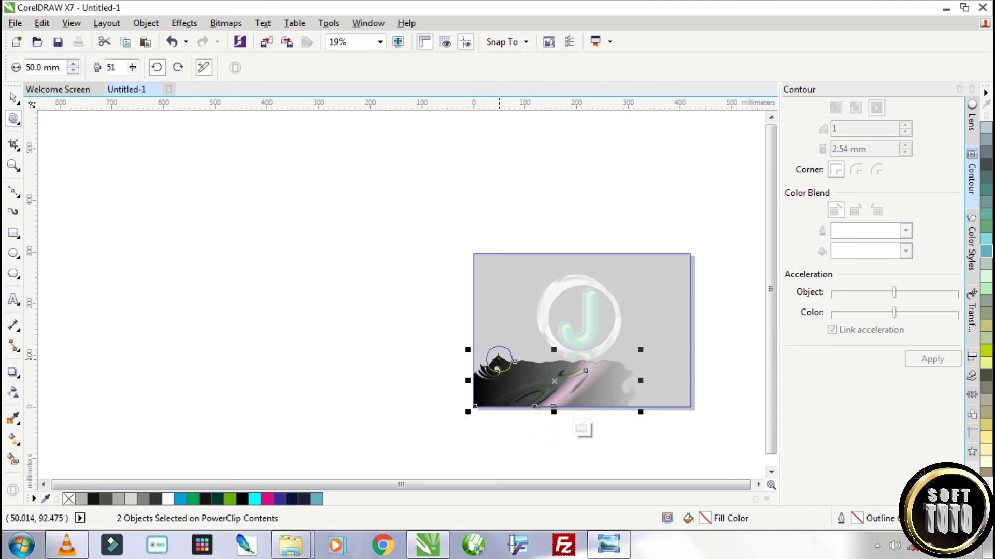
drag(498, 360, 496, 364)
Twirl the overlay's left peak and right end with the nib size set to 100 mm, and finish editing the PowerClip.
drag(40, 67, 3, 135)
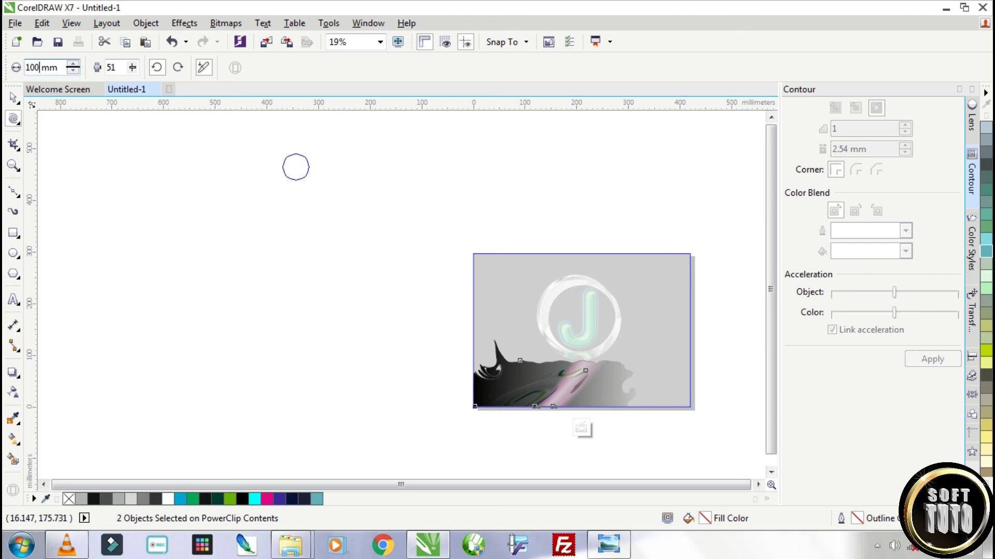
mouse_move(500, 360)
mouse_down()
mouse_move(500, 321)
mouse_move(524, 327)
mouse_move(529, 292)
mouse_move(526, 309)
mouse_move(516, 297)
mouse_move(538, 332)
mouse_up()
mouse_move(633, 394)
mouse_down()
mouse_move(653, 356)
mouse_move(664, 403)
mouse_move(690, 396)
mouse_move(658, 375)
mouse_move(673, 359)
mouse_up()
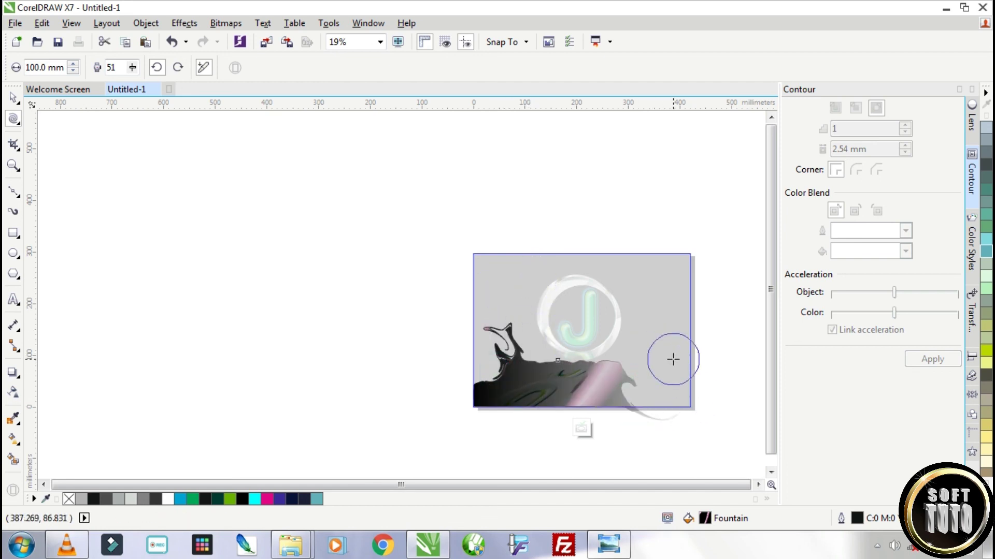
click(10, 100)
ctrl+click(269, 258)
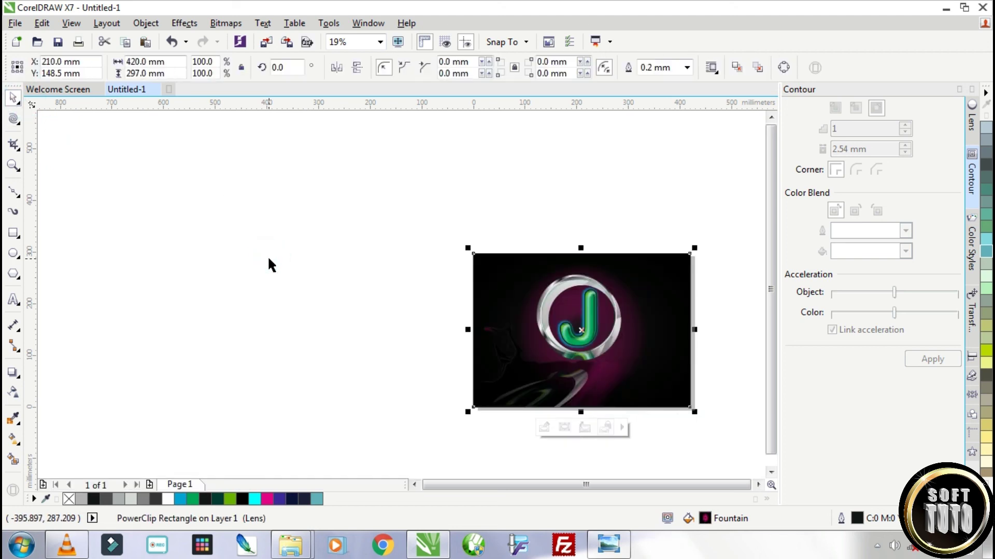